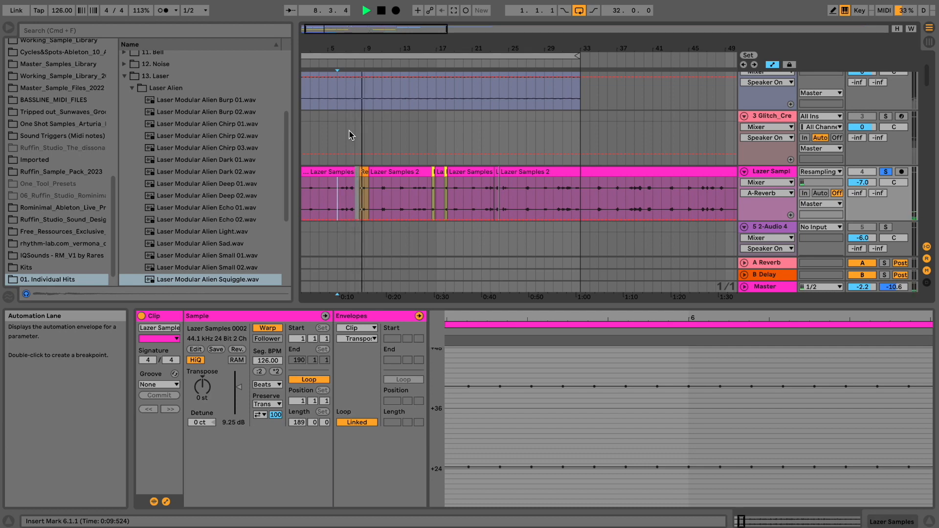
Step: Audition the Lazer Samples track from several points between bars 6 and 18
key("space")
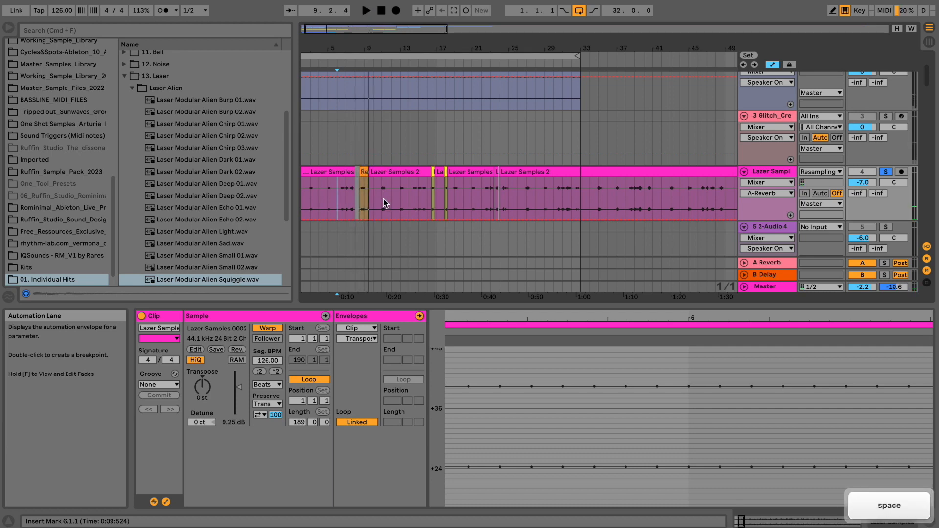
left_click(383, 202)
key("space")
left_click(400, 205)
key("space")
key("space")
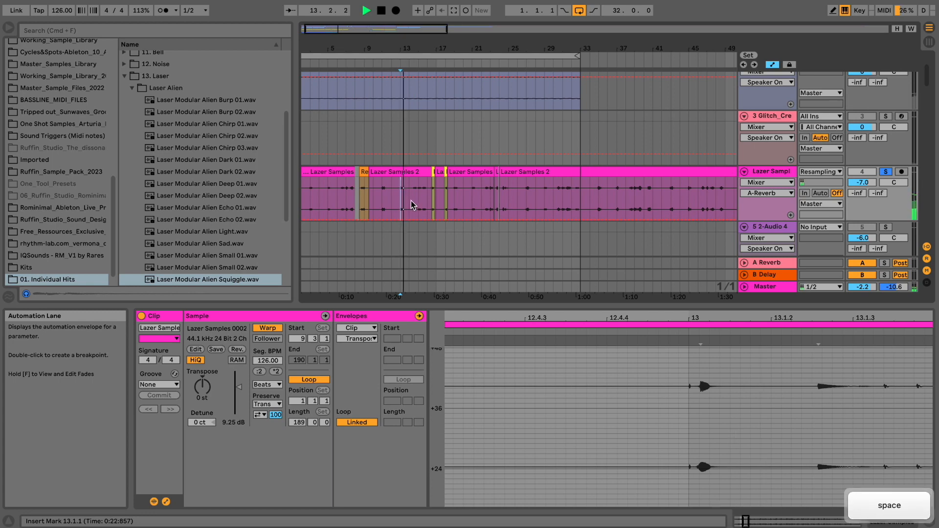
left_click(411, 204)
left_click(414, 202)
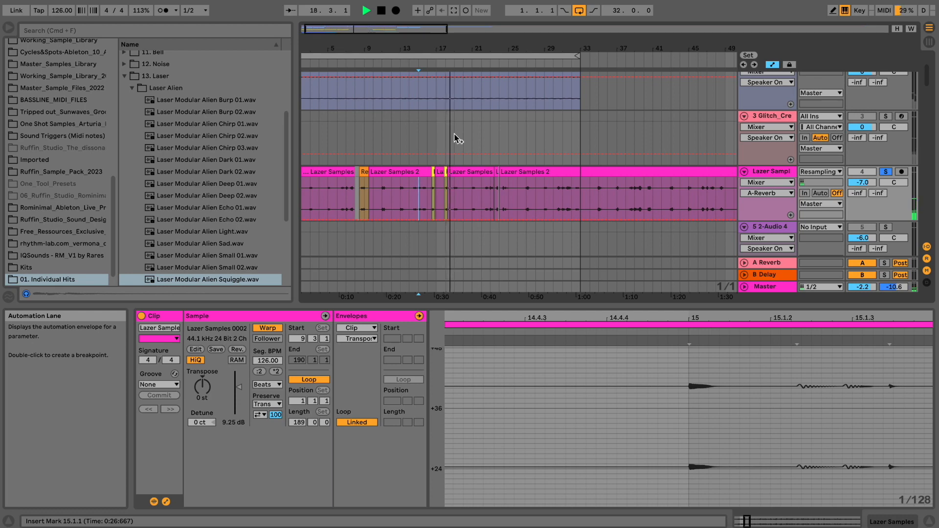
key("space")
Step: Audition the Lazer Samples track further along, from about bars 23, 25 and 31
left_click_drag(461, 48, 461, 48)
left_click(573, 208)
key("space")
left_click_drag(557, 52, 559, 44)
key("space")
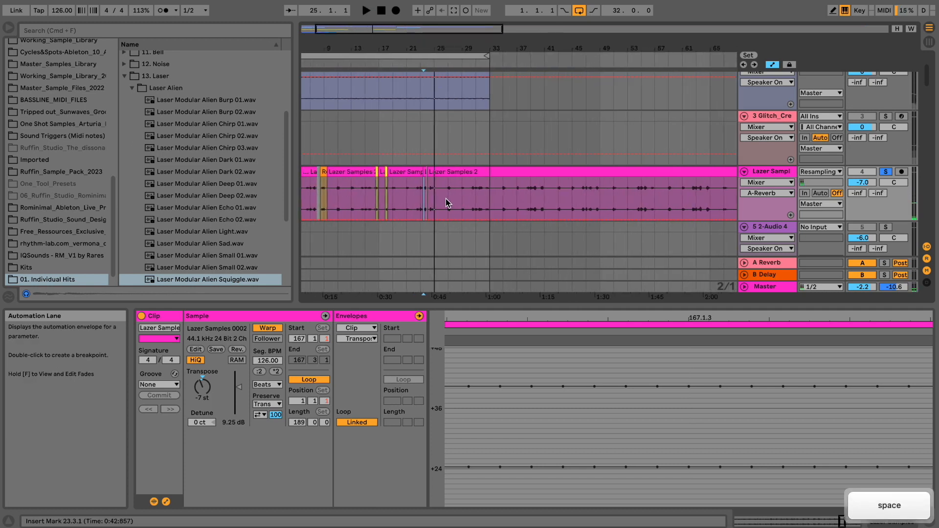
left_click(446, 200)
key("space")
key("space")
left_click(474, 204)
key("space")
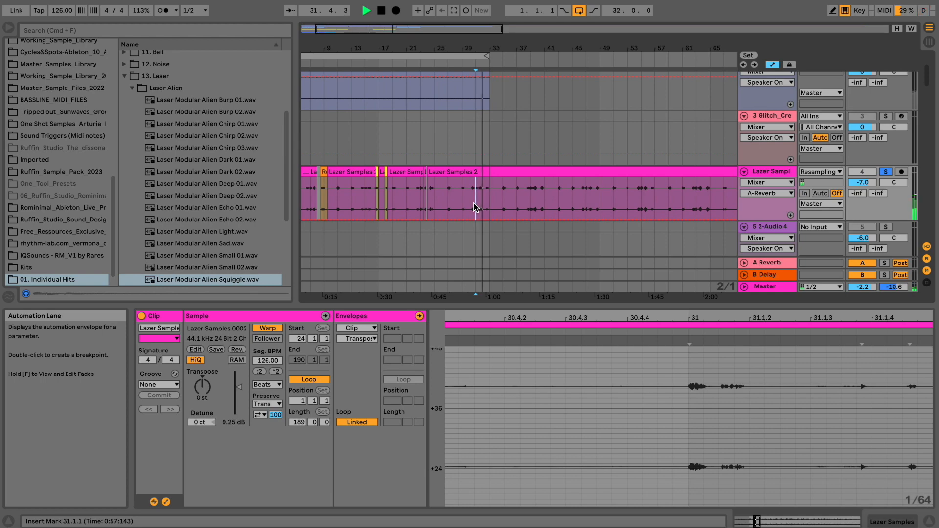
left_click_drag(480, 48, 480, 46)
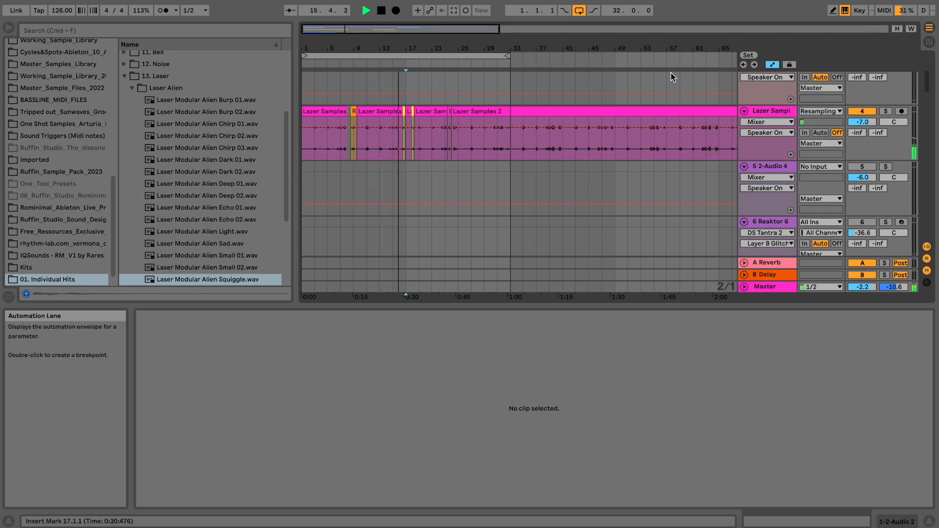
Step: Play back the soloed Glitch_Creator track to hear its generated sounds
left_click_drag(411, 47, 409, 46)
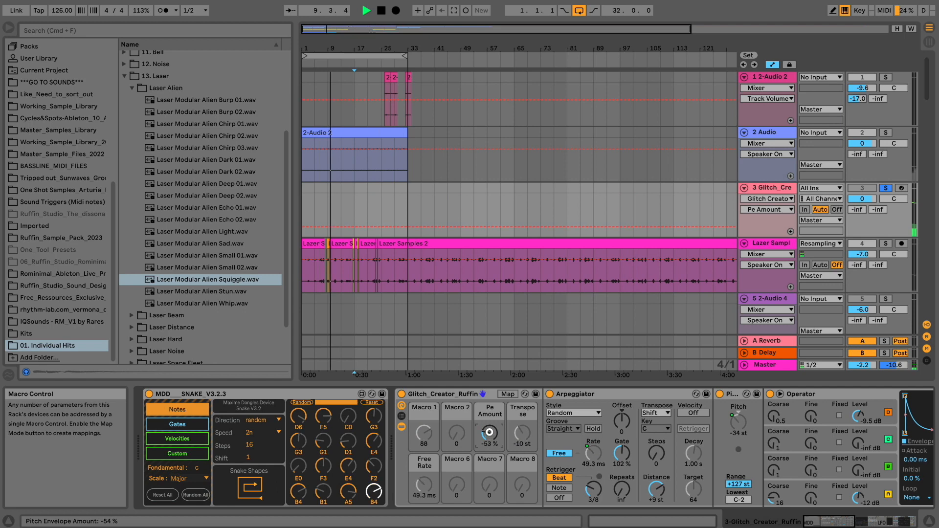
key("space")
key("space")
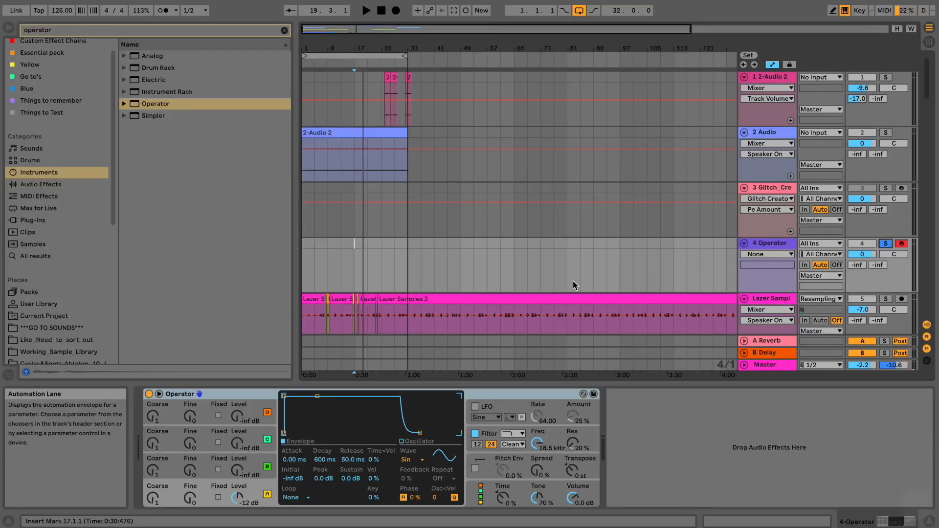
Step: Shape oscillator A's envelope to a 171 ms decay and -38 dB sustain, and test the sound with a note
key("a")
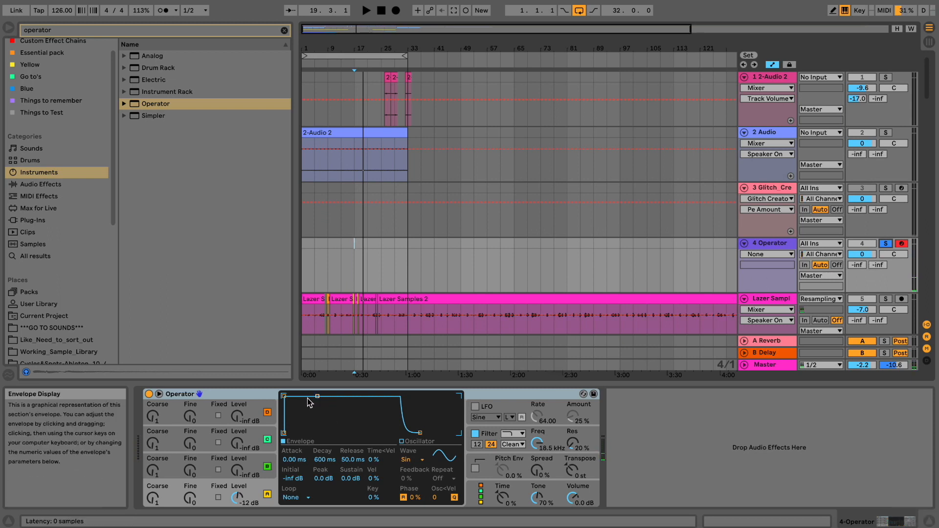
left_click_drag(317, 396, 311, 425)
key("a")
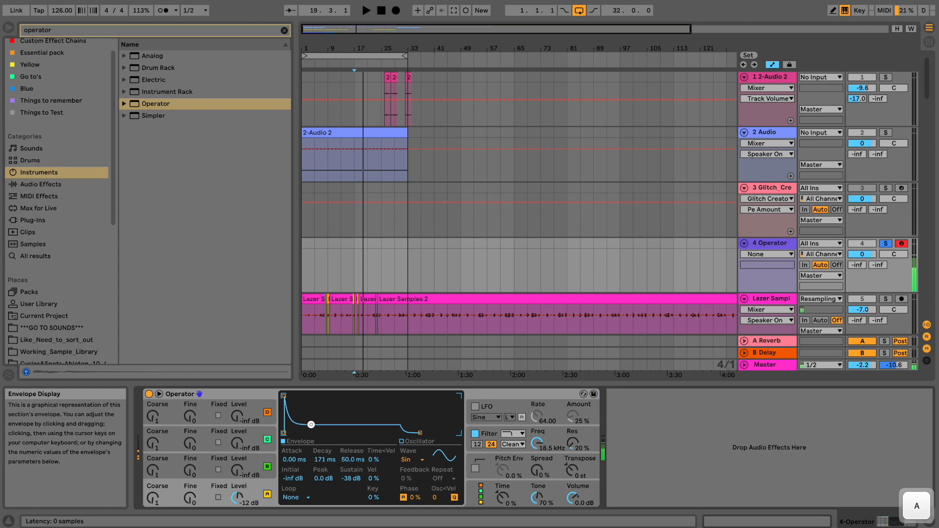
Step: Enable Operator's pitch envelope and shape it with initial -48 st, peak +48 st, decay 135 ms and sustain -33 st
left_click(481, 491)
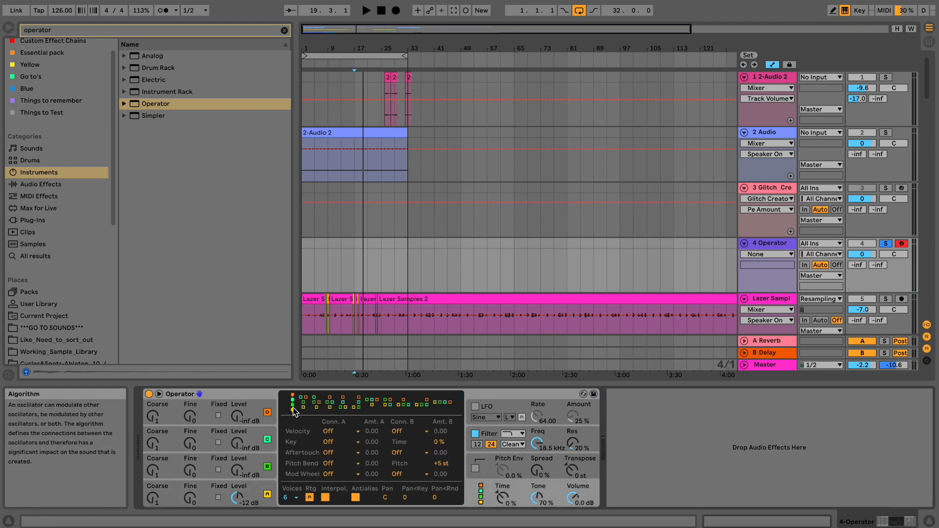
left_click(476, 470)
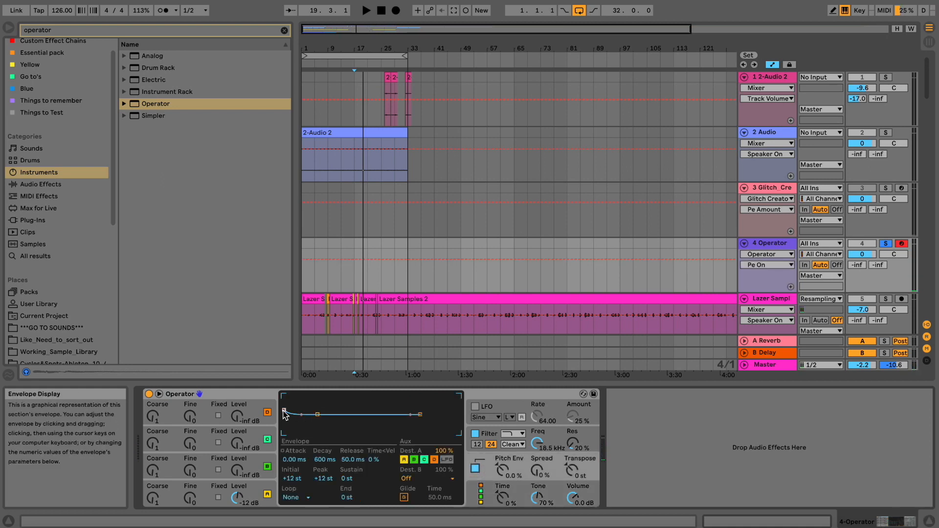
left_click_drag(285, 395, 284, 412)
key("a")
left_click_drag(301, 415, 309, 427)
key("a")
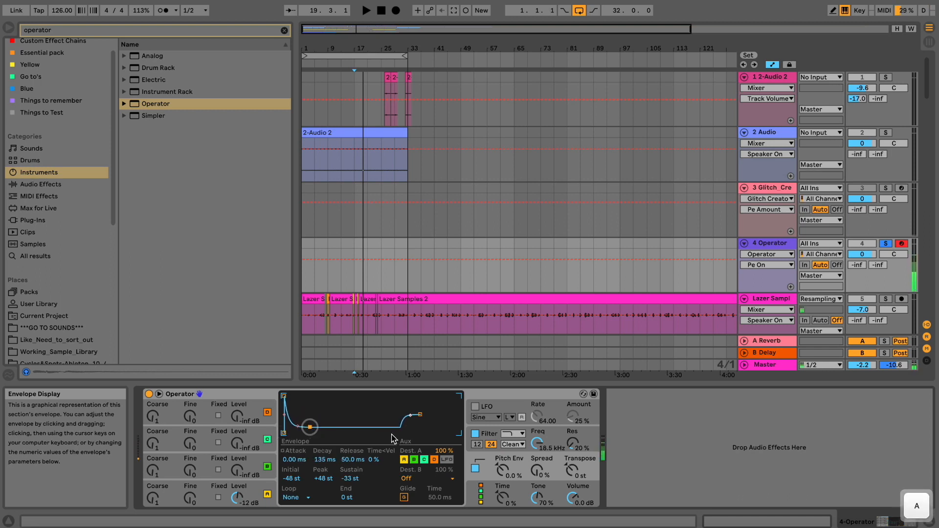
Step: Set the pitch envelope's release to 65.7 ms, end to -48 st and amount to 100 %, testing with notes
left_click_drag(421, 433, 423, 434)
key("a")
key("a")
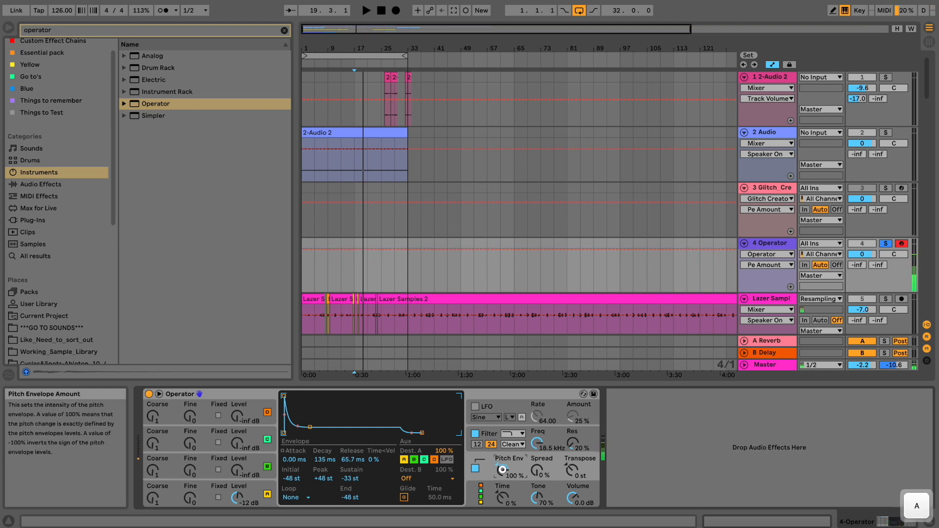
key("a")
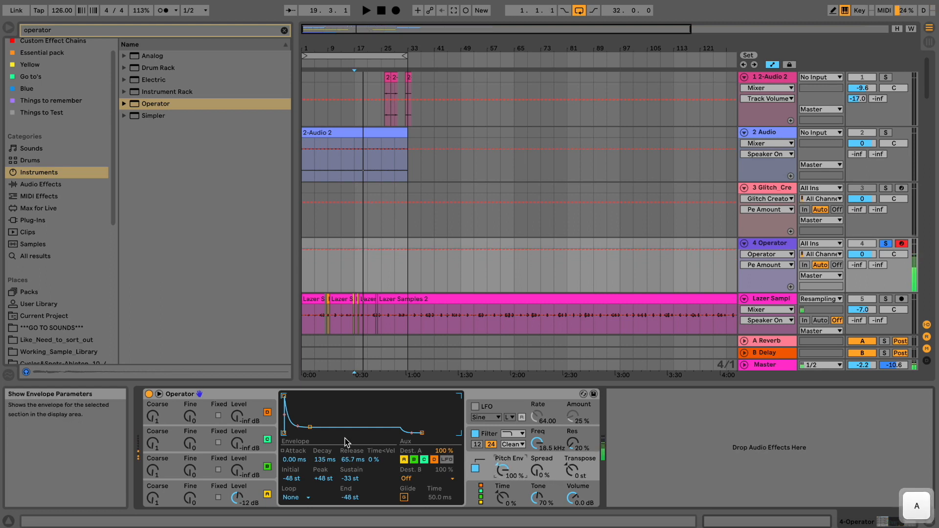
Step: Shorten the pitch envelope's decay and lower its sustain to -48 st while testing the sound
left_click_drag(313, 427, 296, 433)
key("a")
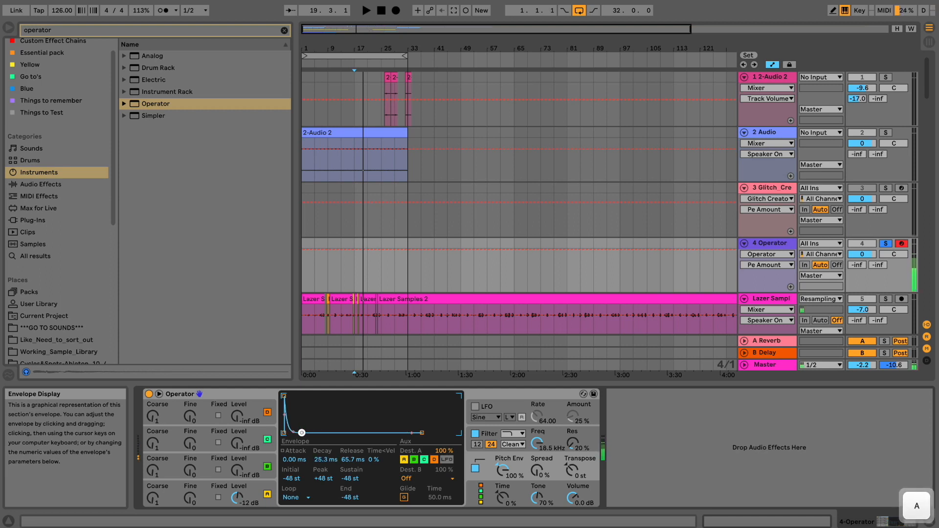
key("a")
left_click_drag(315, 433, 302, 434)
Step: Try higher coarse frequencies on oscillator A while playing notes, settling on 10
left_click_drag(153, 498, 153, 500)
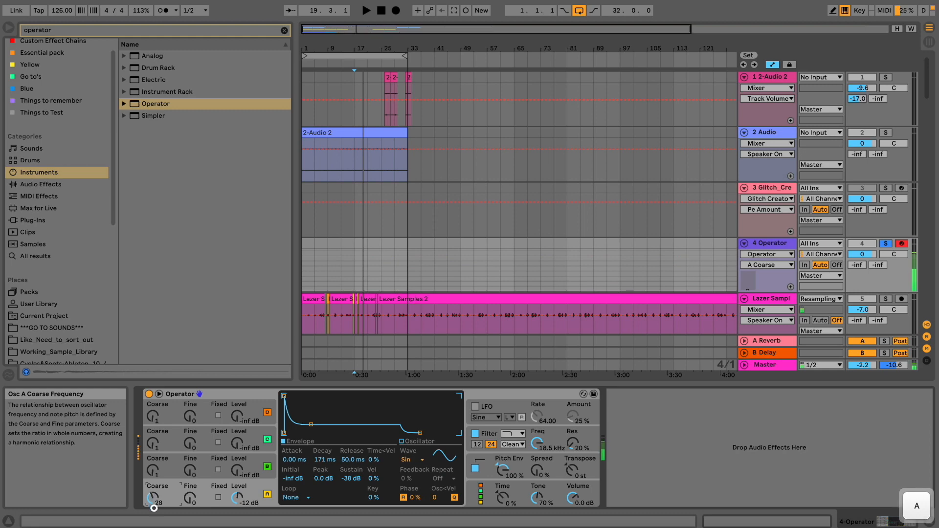
key("a")
left_click_drag(154, 501, 153, 499)
key("a")
Step: Enable Operator's LFO with the S&H waveform and test it with a note
left_click(475, 407)
left_click(480, 418)
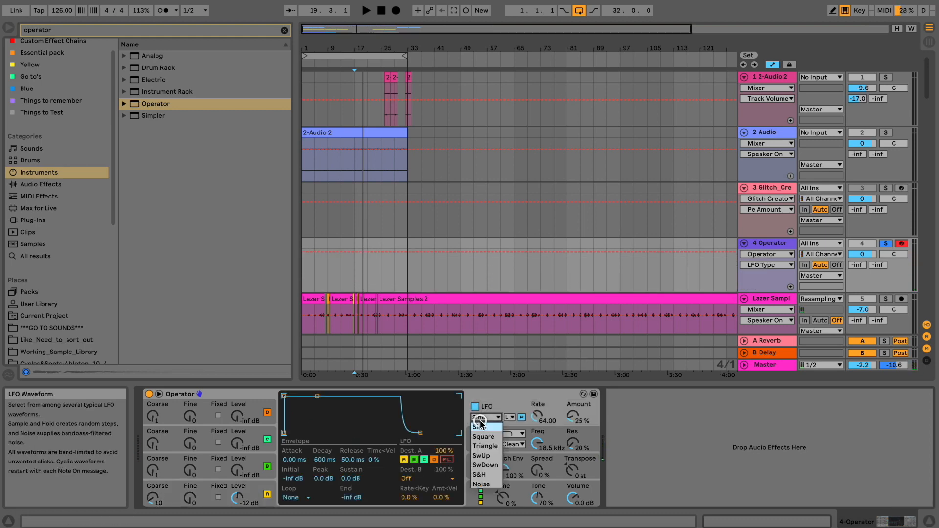
left_click(479, 475)
key("a")
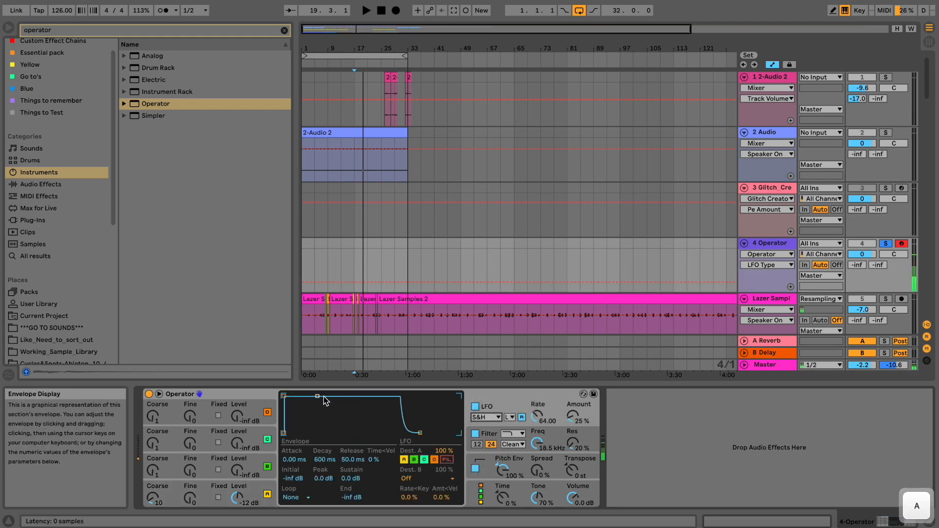
Step: Shape the LFO envelope to a 395 ms decay and -51 dB sustain, and test the sound
left_click_drag(318, 401, 316, 429)
key("a")
key("a")
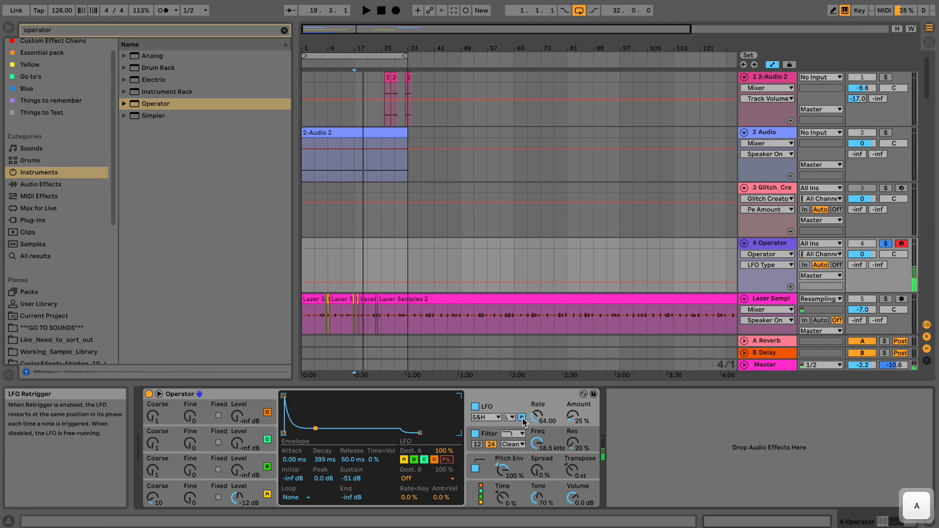
Step: Switch the LFO range to High, with a rate of 73.58 and an amount of 36 %
left_click(510, 417)
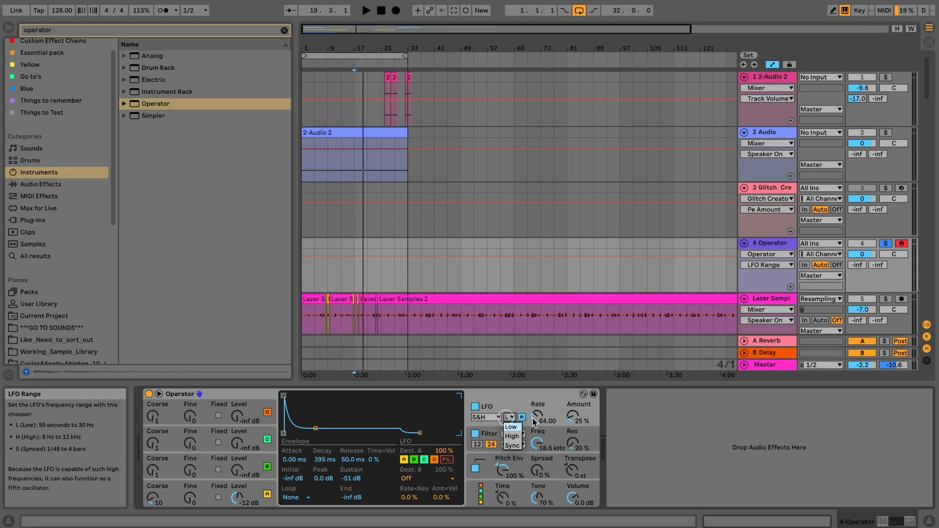
left_click(511, 437)
key("a")
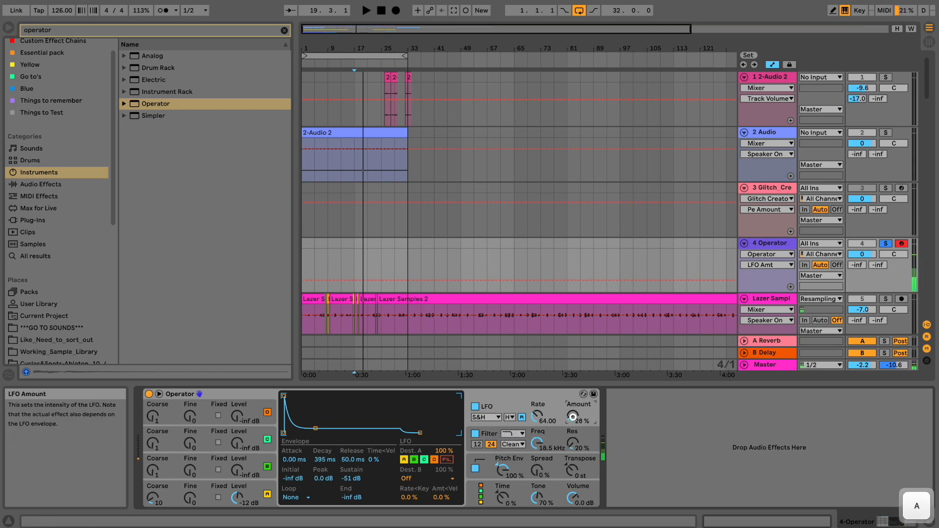
left_click_drag(544, 419, 539, 413)
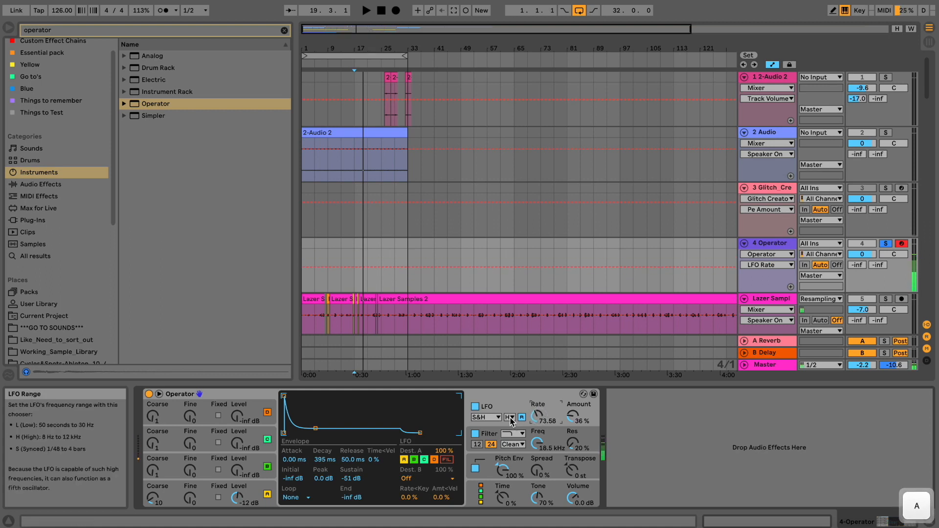
Step: Set Operator's spread to 13 %, time to -47 %, tone to 82 % and transpose to -10 st while testing notes
left_click_drag(537, 470, 536, 465)
key("a")
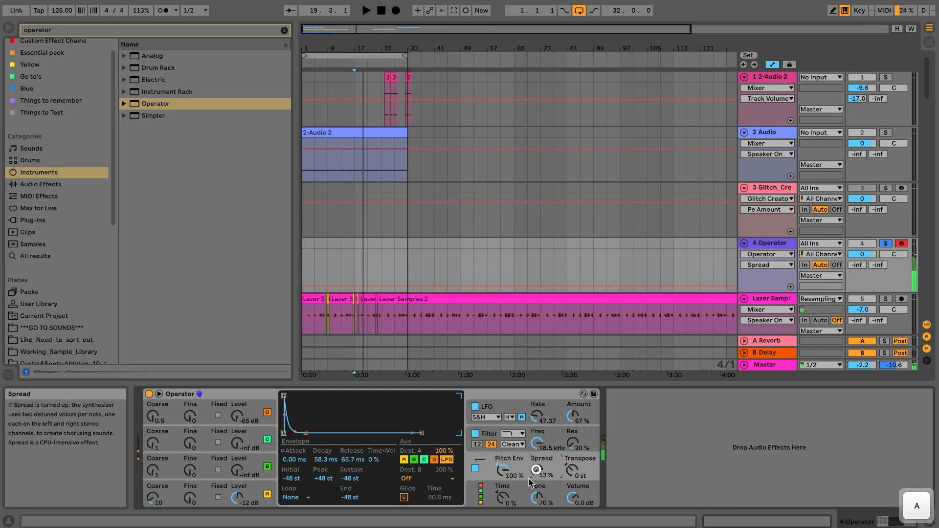
left_click_drag(503, 498, 569, 467)
key("a")
key("a")
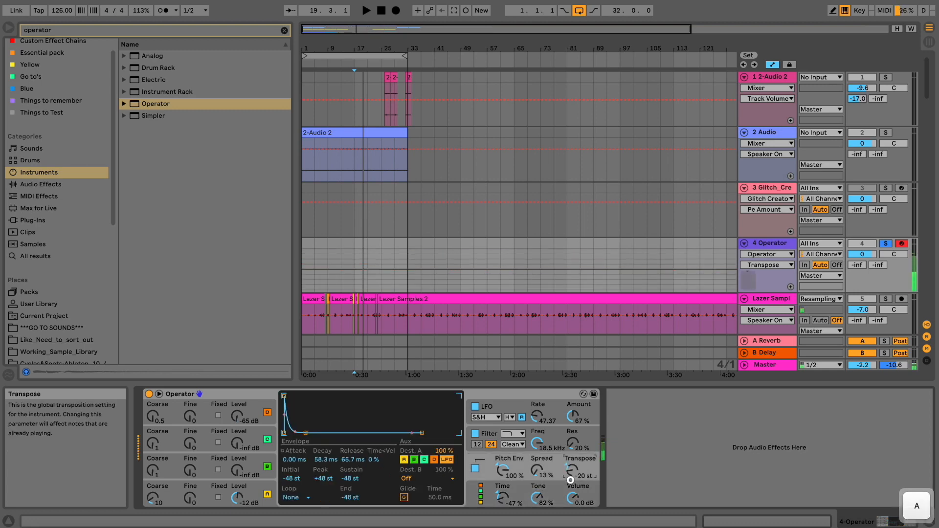
left_click_drag(570, 471, 569, 472)
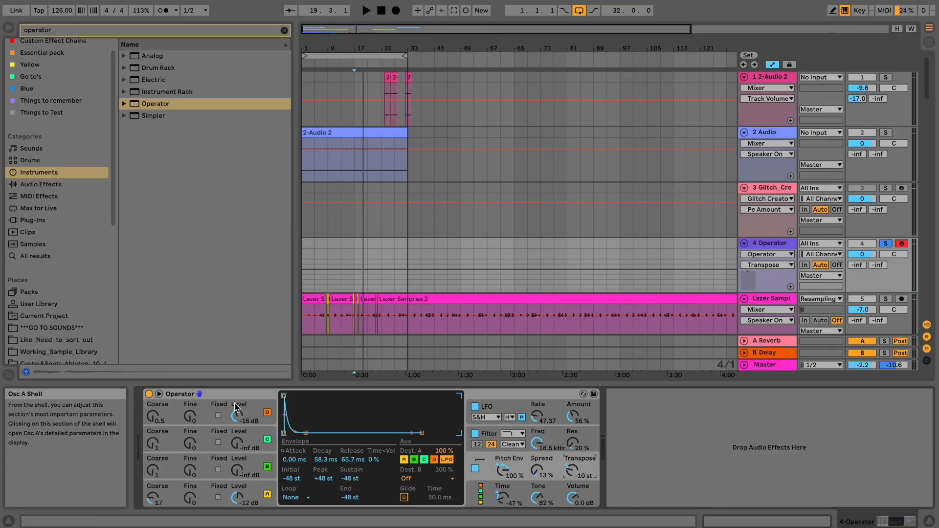
Step: Group Operator into an Instrument Rack and show the rack's macro controls
left_click(233, 396)
key("super+g")
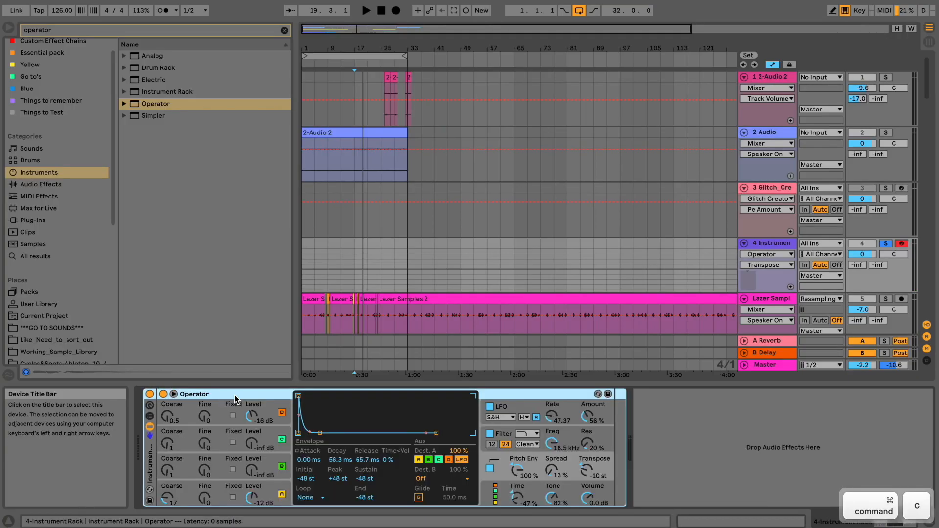
left_click(148, 416)
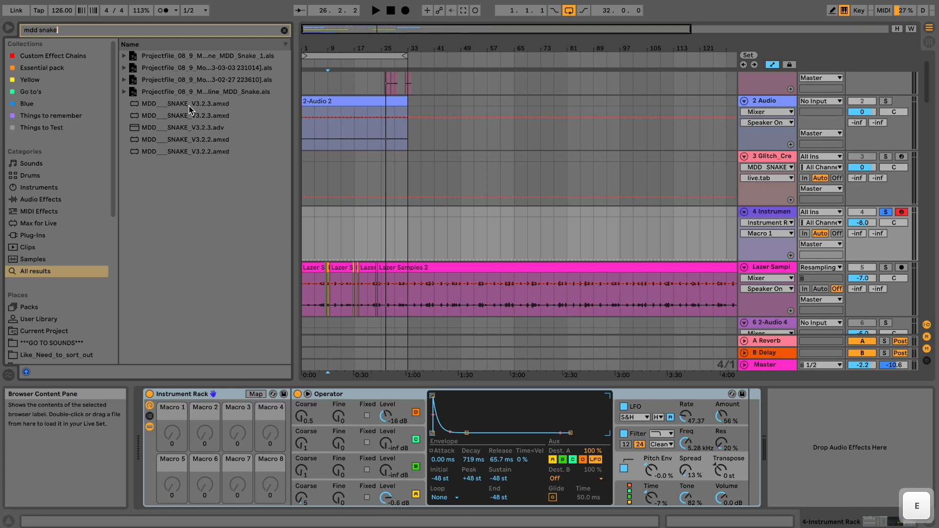
Step: Load MDD___SNAKE_V3.2.3.amxd before the Instrument Rack and randomize its gate sequence at a speed of 4n
left_click_drag(189, 116, 141, 465)
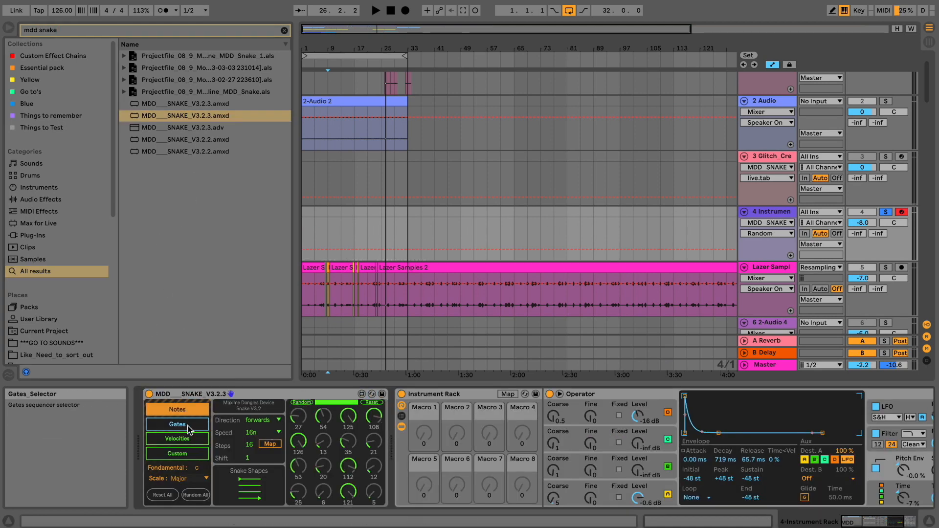
left_click(187, 425)
left_click(295, 404)
left_click(256, 433)
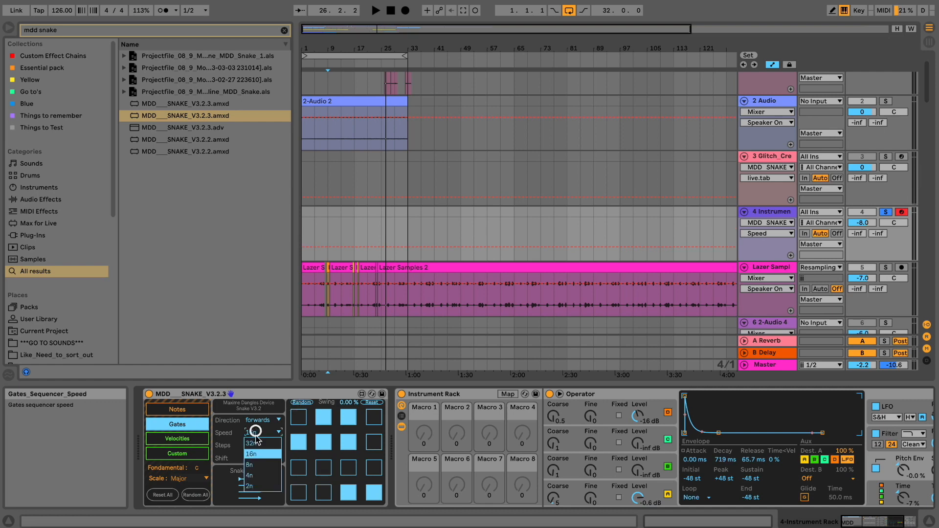
Step: Randomize the Snake's note sequence and set its direction to random and its speed to 4n
left_click(189, 410)
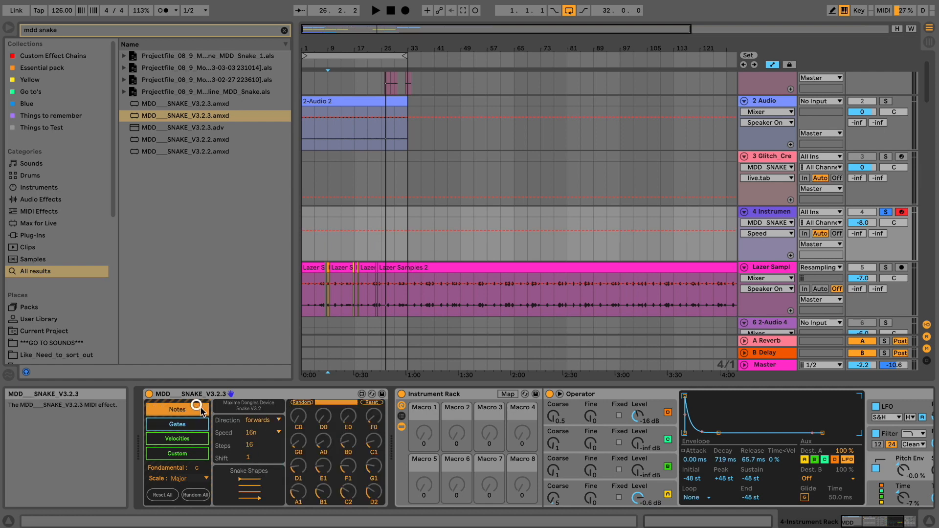
left_click(302, 403)
left_click(259, 420)
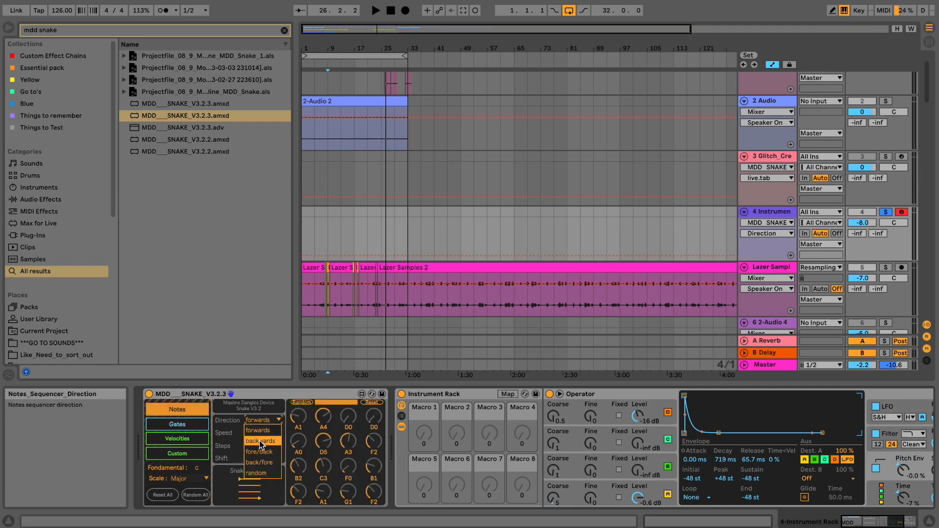
left_click(259, 472)
left_click(258, 433)
left_click(259, 476)
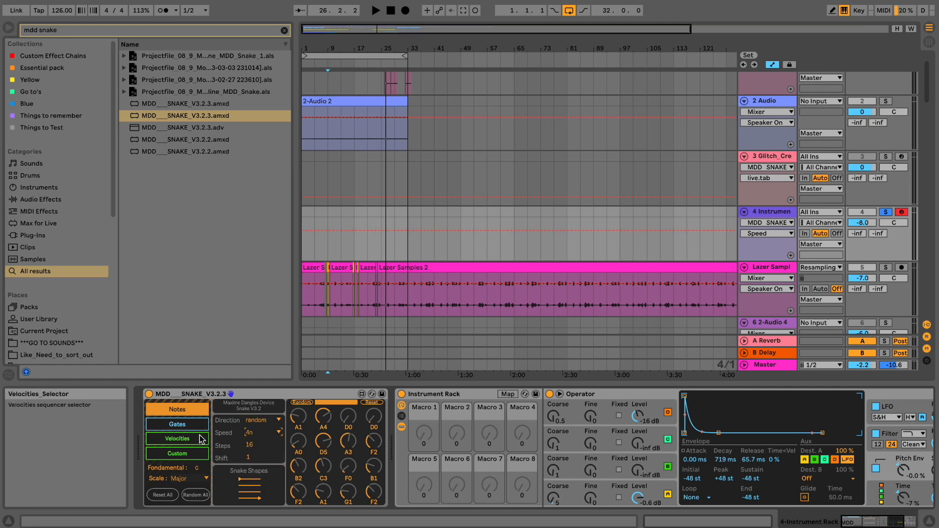
Step: Set the Snake's gate sequence direction to random
left_click(199, 426)
left_click(258, 420)
left_click(256, 474)
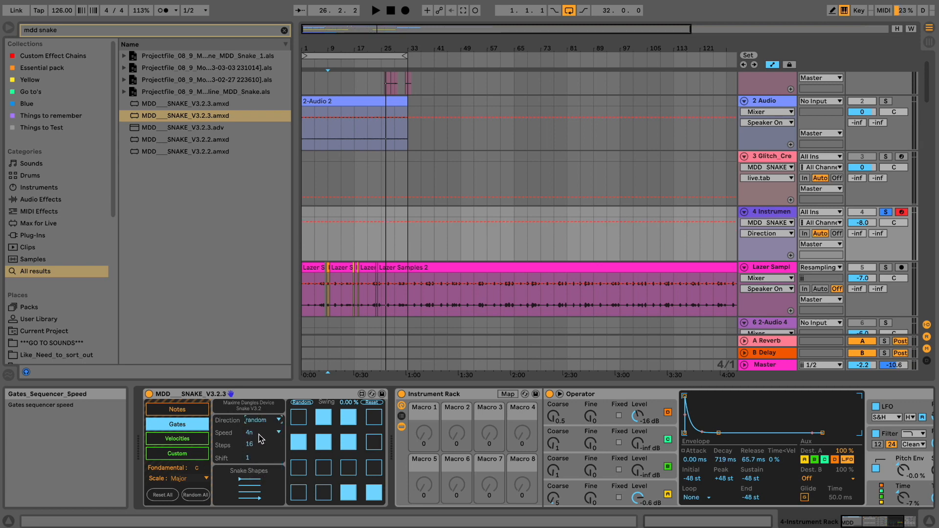
Step: Set the Snake's velocity sequence direction to random and randomize its velocity values
left_click(171, 446)
left_click(262, 420)
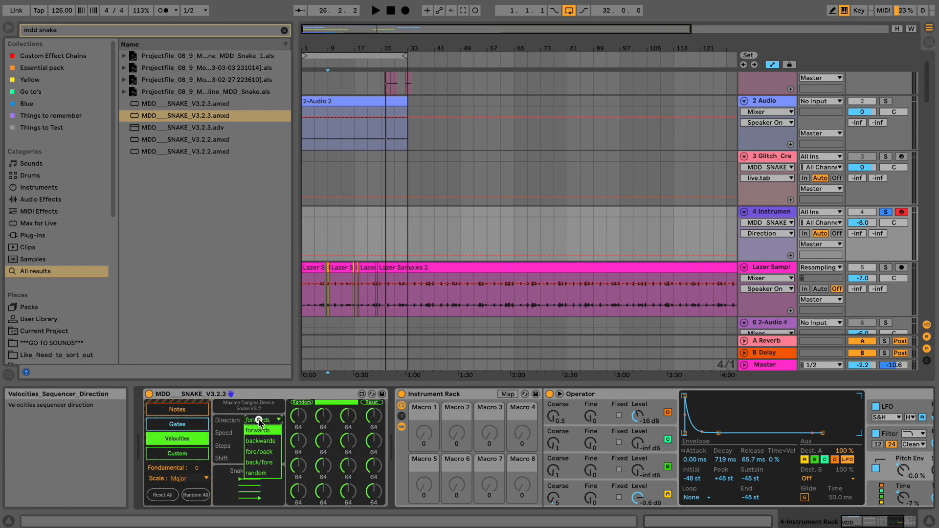
left_click(269, 472)
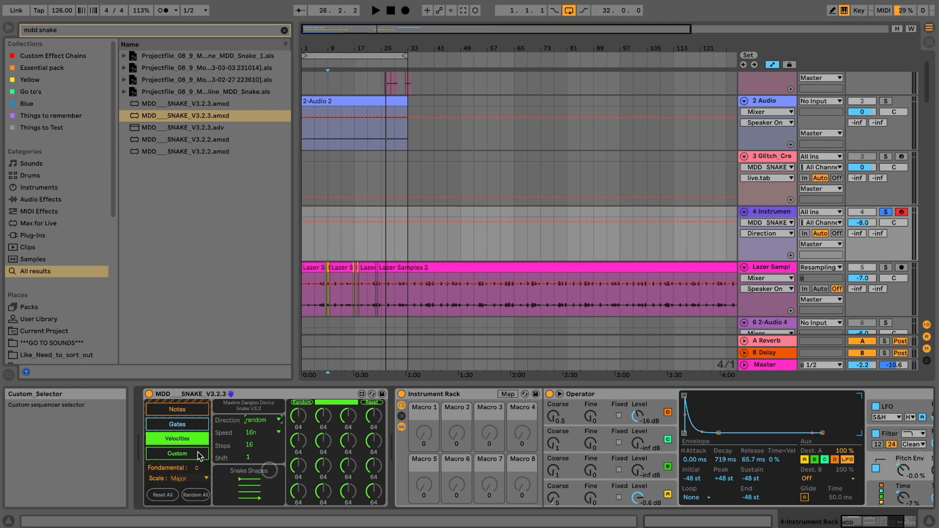
left_click(197, 455)
left_click(192, 438)
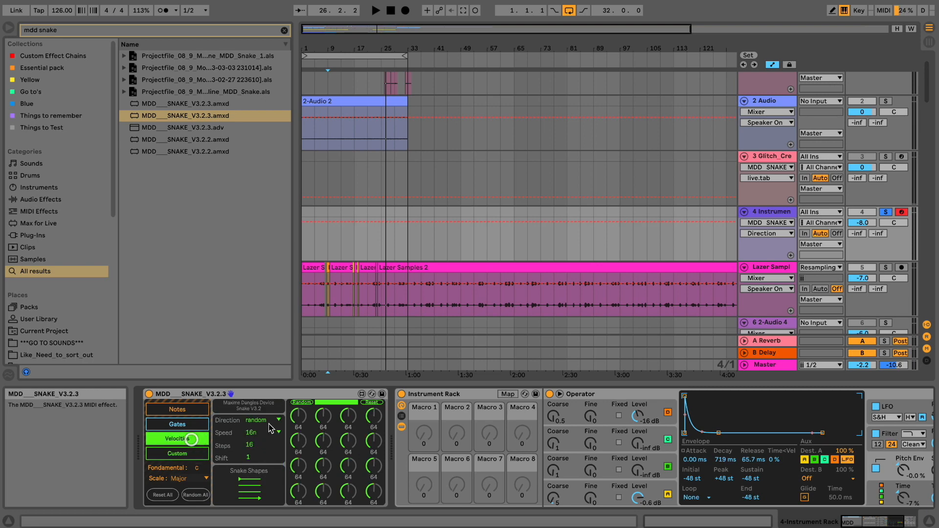
left_click(302, 403)
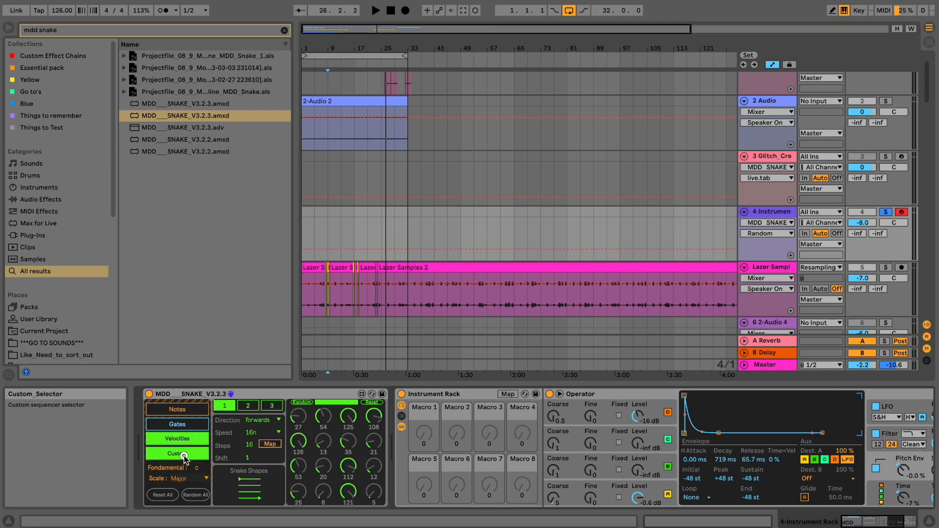
Step: Show the Snake's note sequence and play the set to hear the randomized pattern
left_click(177, 410)
key("space")
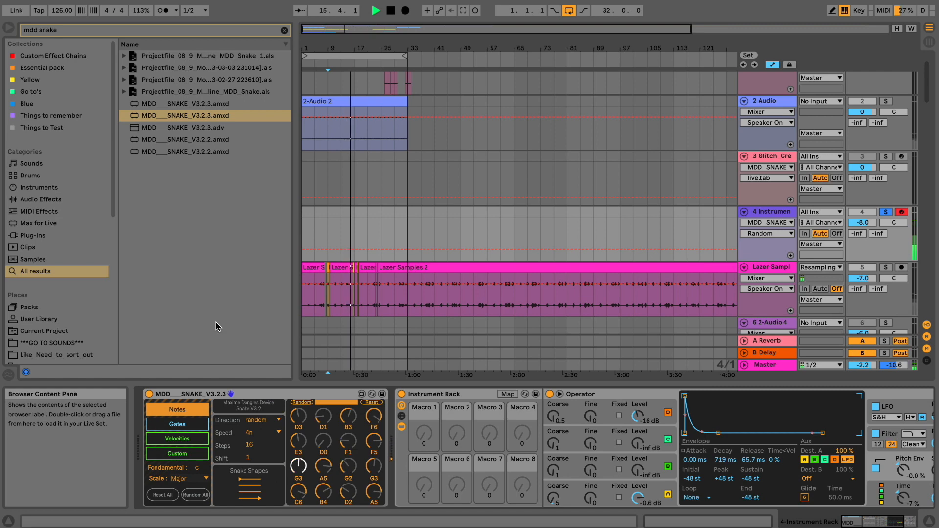
key("space")
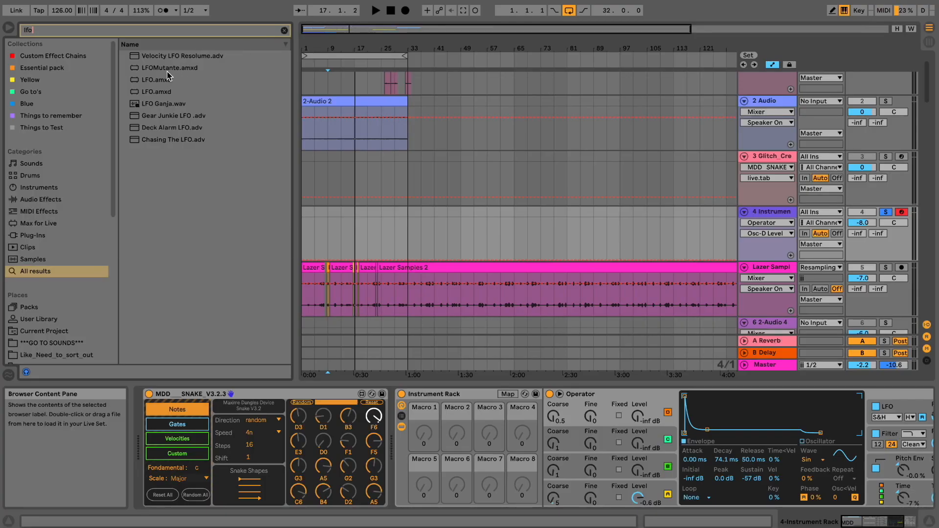
Step: Add the LFO device after Operator and insert the Arpeggiator and Pitch effects before Operator in the Instrument Rack
left_click_drag(168, 84, 783, 440)
left_click(283, 30)
type("arp")
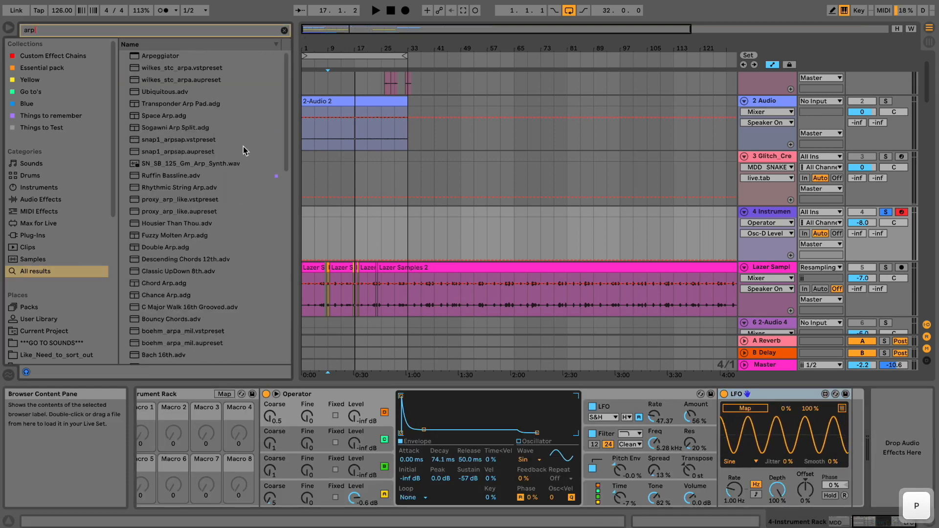
left_click(887, 522)
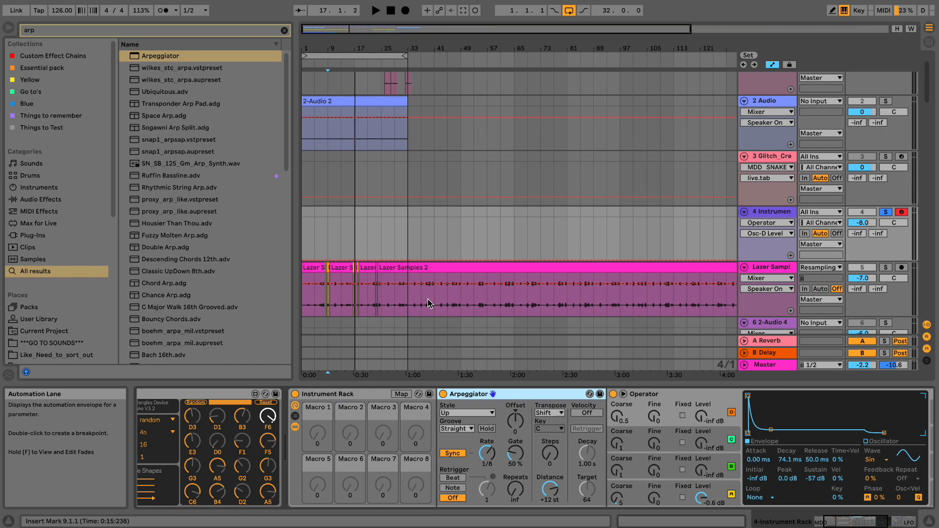
left_click(284, 30)
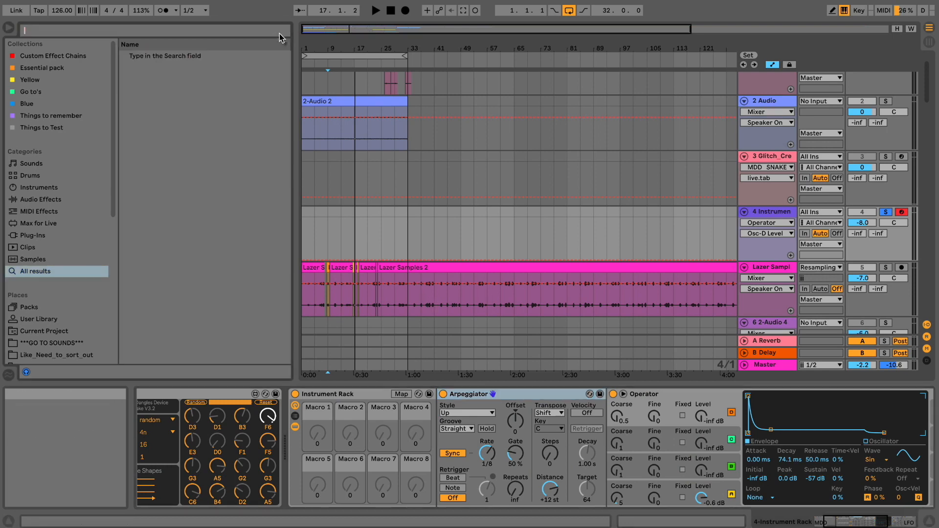
type("pitch")
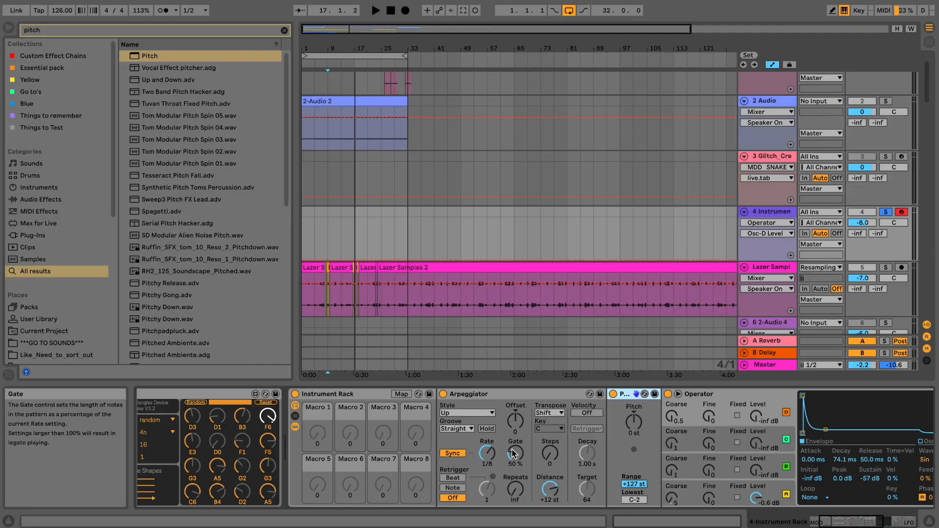
Step: Set the Arpeggiator's Gate to 100 % and switch its rate from Sync to Free at about 20.7 ms
left_click(515, 454)
type("100")
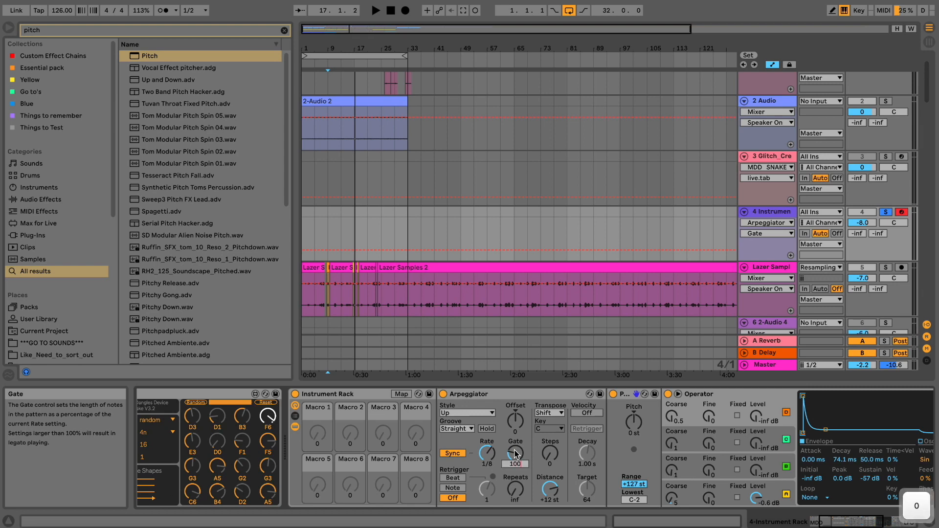
key("Return")
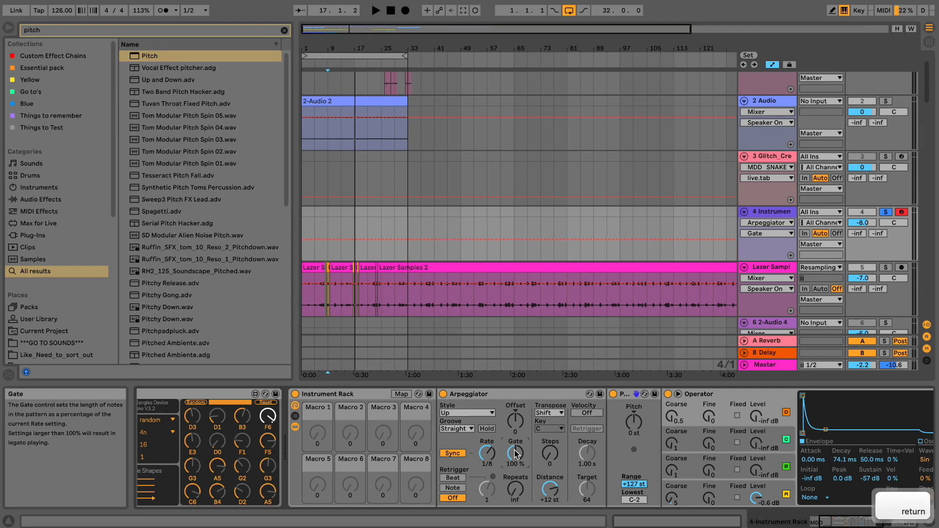
left_click(454, 454)
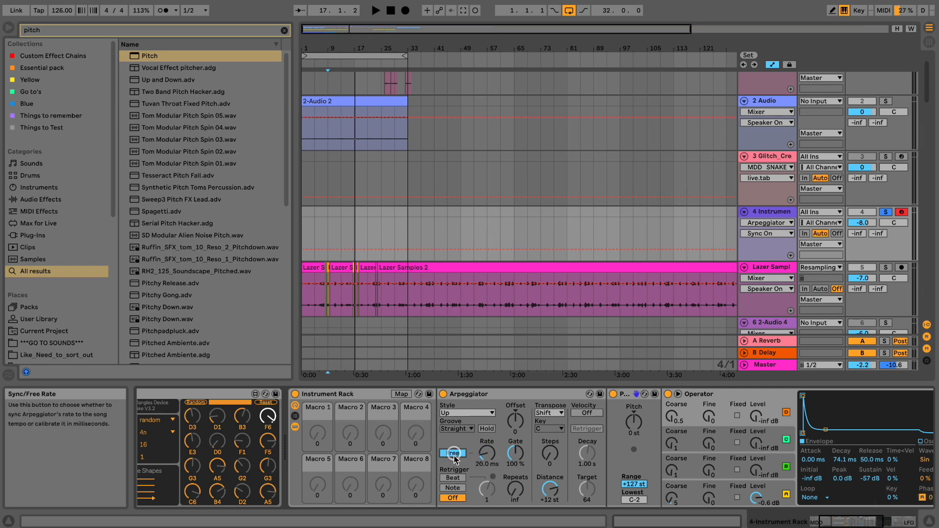
left_click(488, 456)
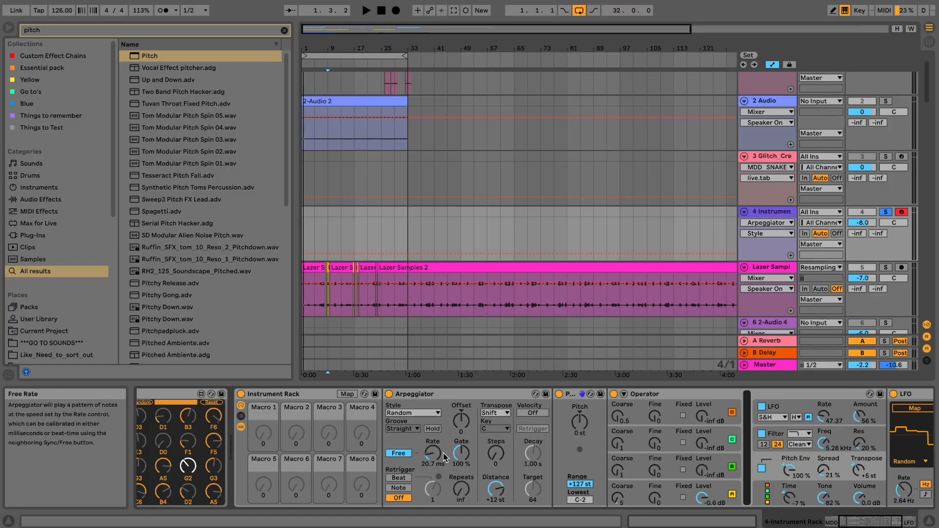
Step: Map the Arpeggiator's free Rate to Macro 1 and Operator's Transpose to Macro 2
right_click(432, 454)
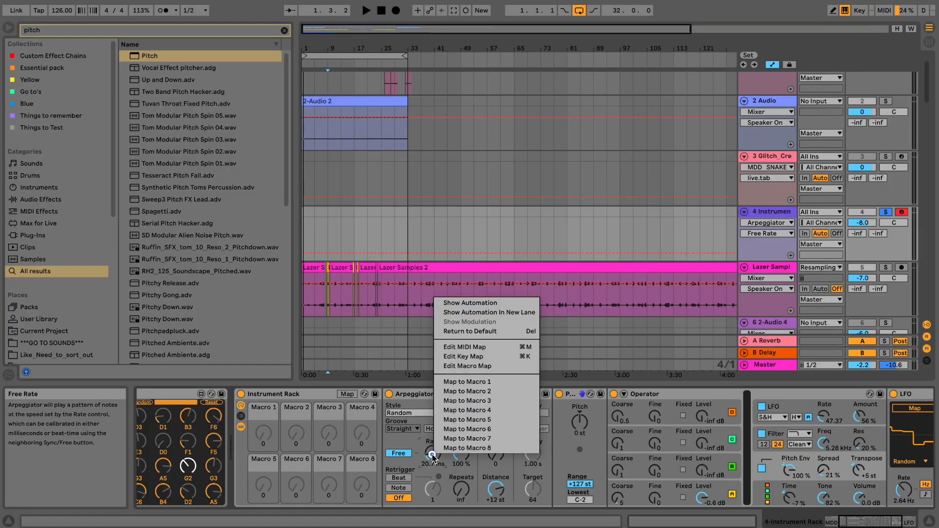
left_click(448, 383)
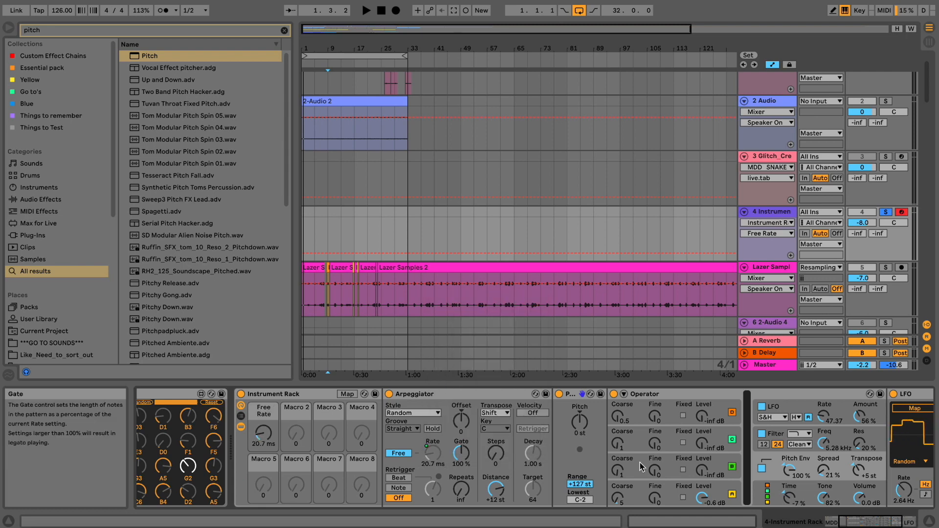
right_click(860, 471)
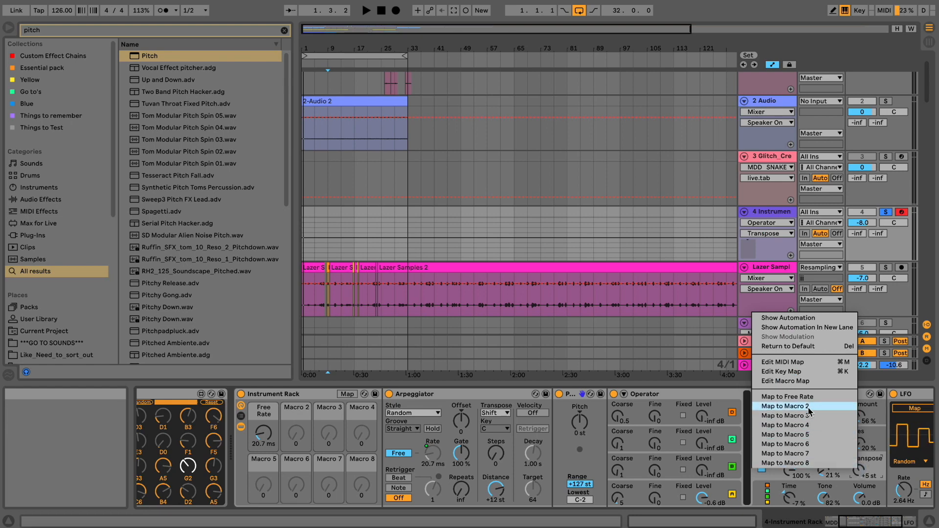
left_click(783, 406)
Step: Map the LFO to the rack's Free Rate macro and, as a second target, to its Transpose macro
left_click_drag(864, 521, 870, 521)
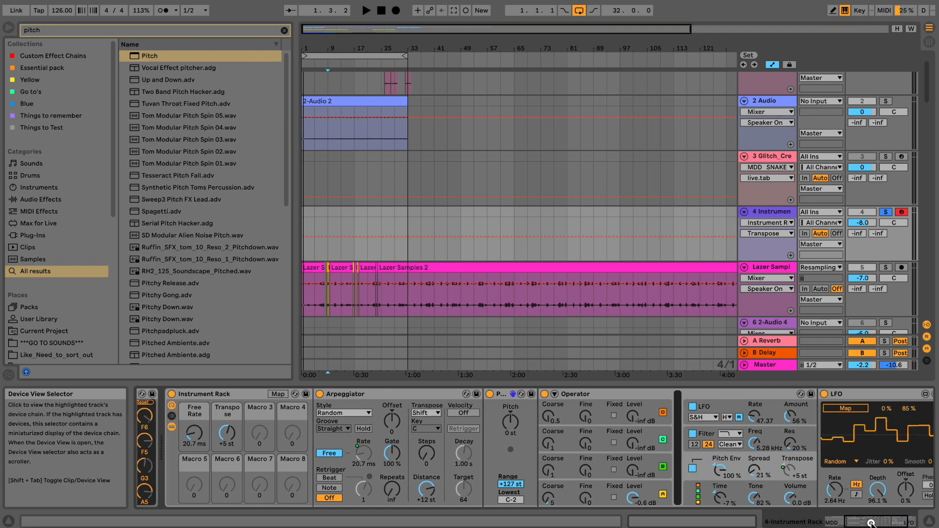
left_click(843, 407)
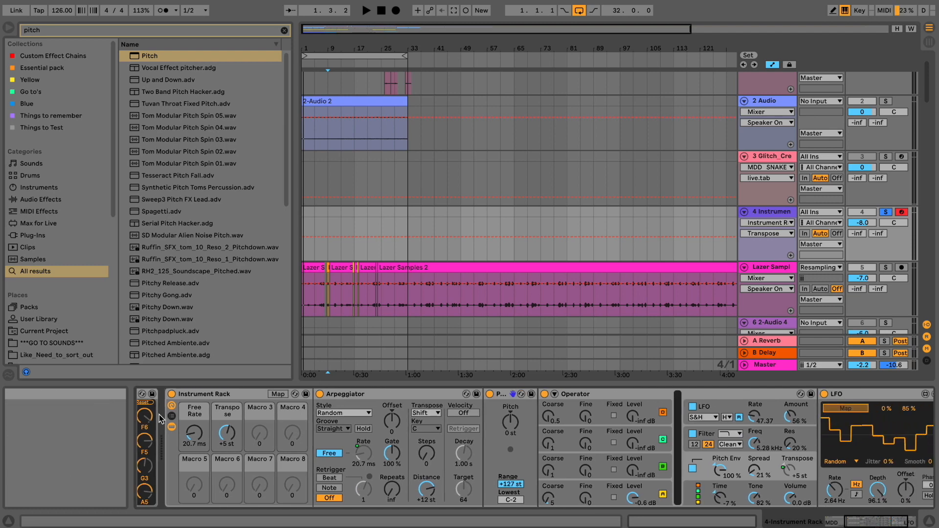
left_click(194, 433)
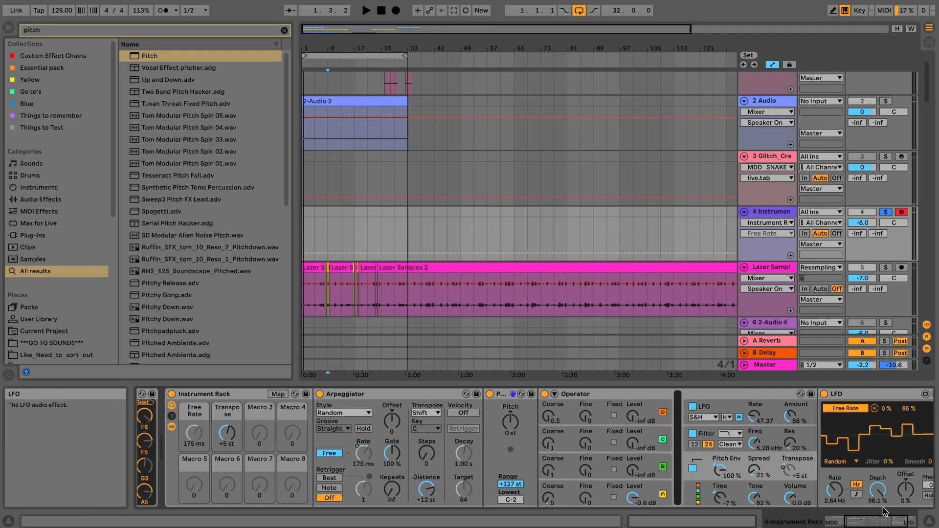
left_click_drag(888, 524, 891, 524)
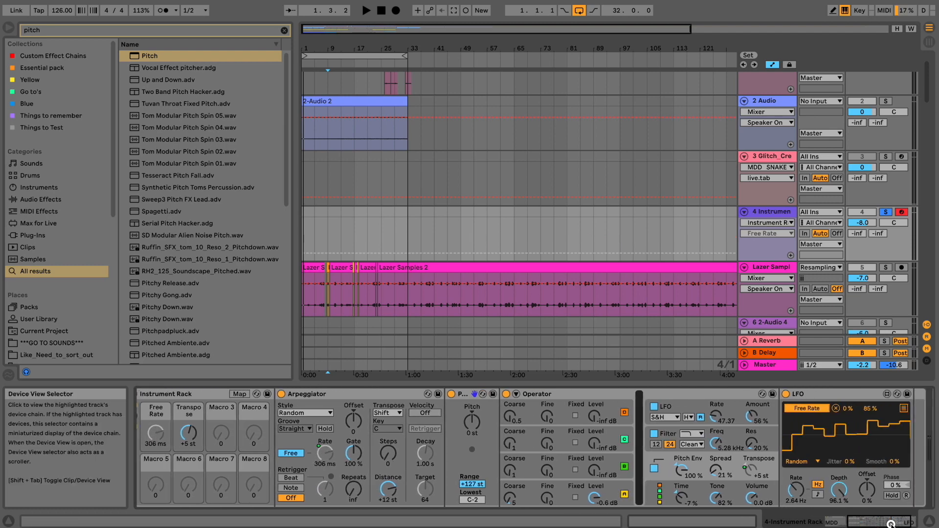
left_click(904, 408)
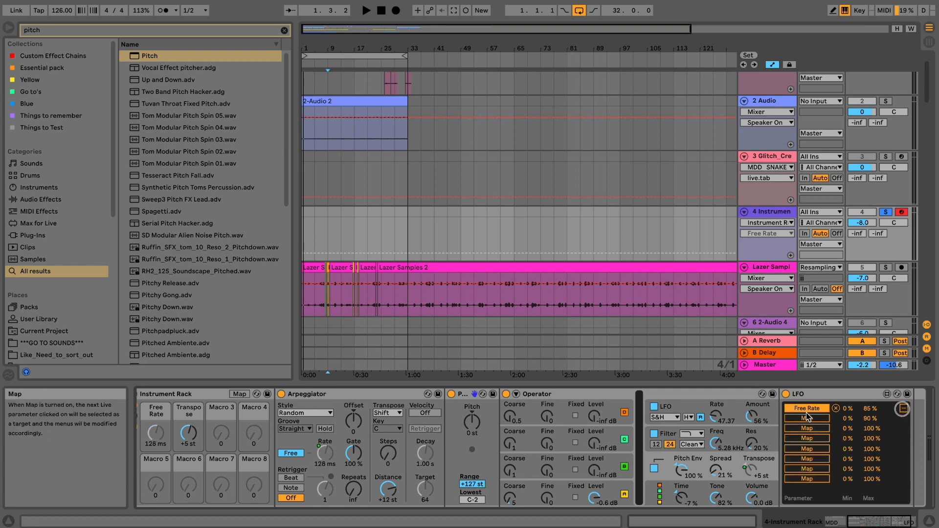
left_click(187, 434)
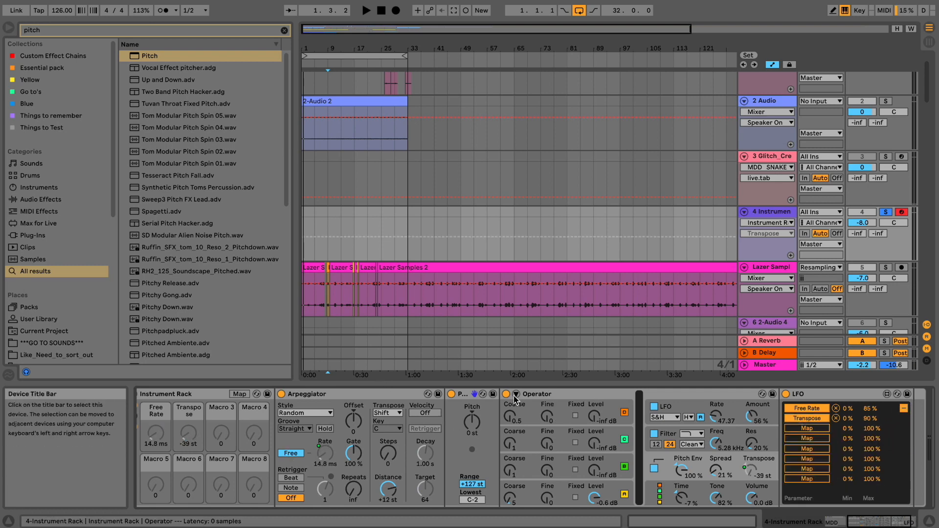
Step: Map Operator's Pitch Env amount to Macro 3 of the Instrument Rack
double_click(531, 396)
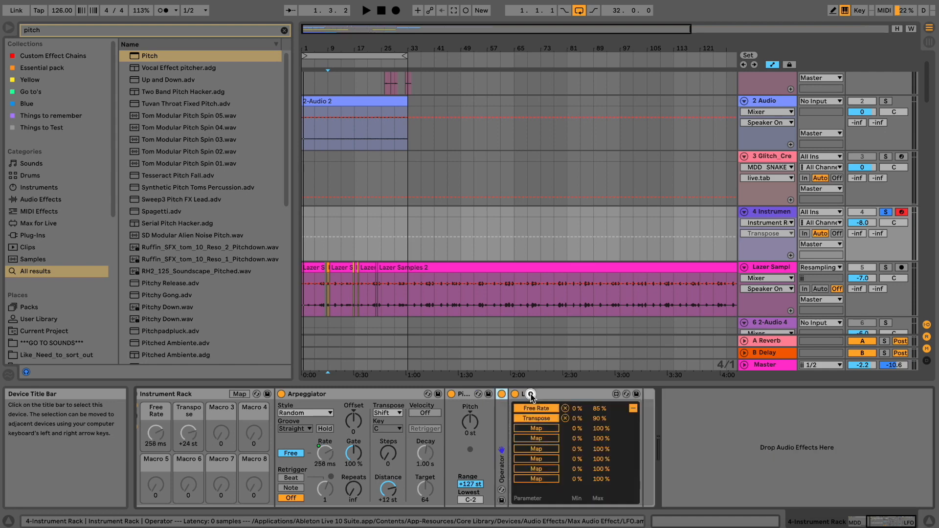
double_click(503, 425)
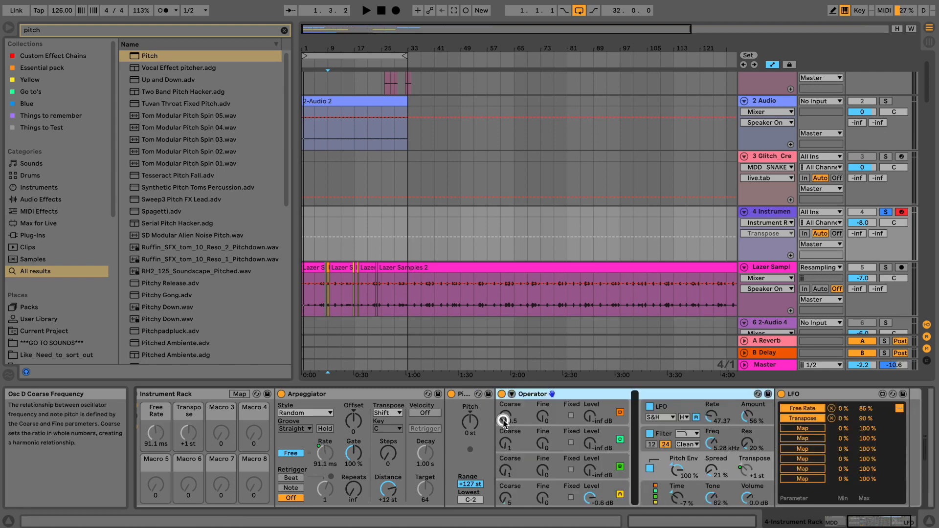
right_click(680, 472)
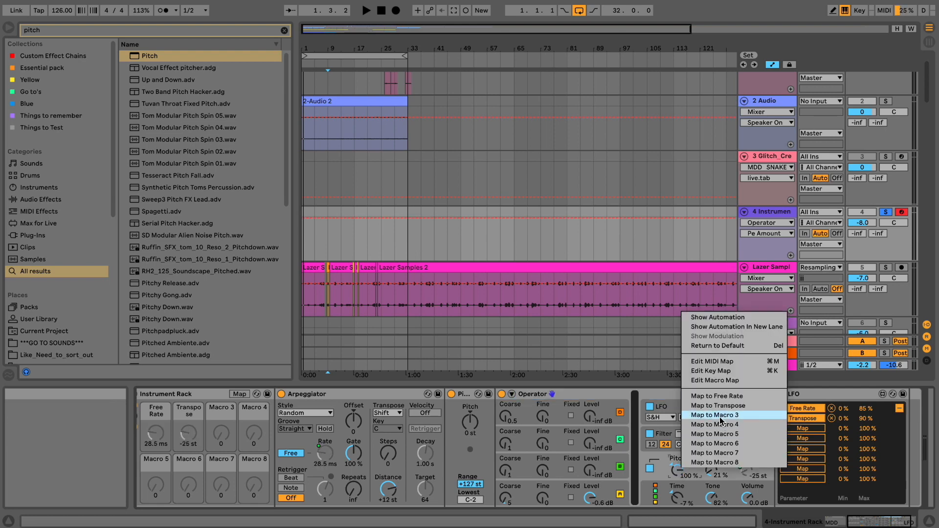
left_click(720, 425)
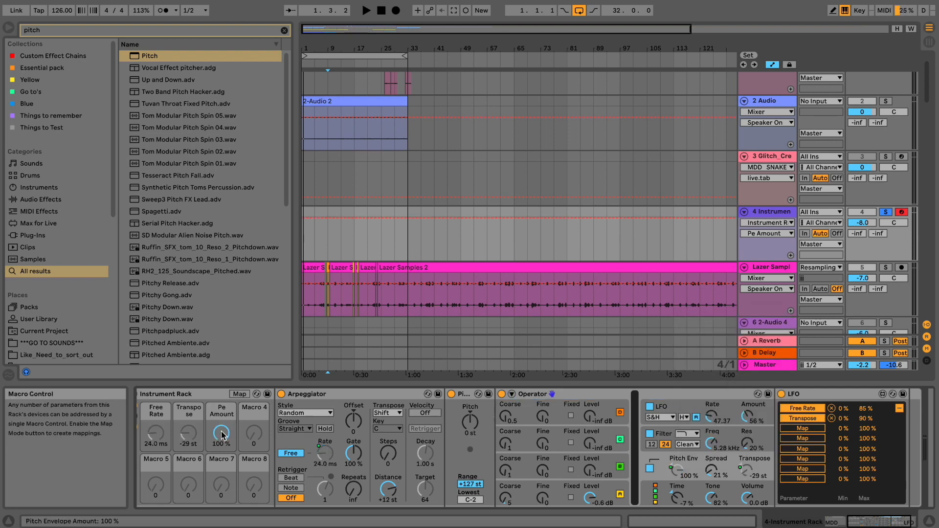
Step: Fold Operator and lower the rack's Pe Amount macro to 28 % while listening to playback
double_click(536, 395)
left_click(634, 409)
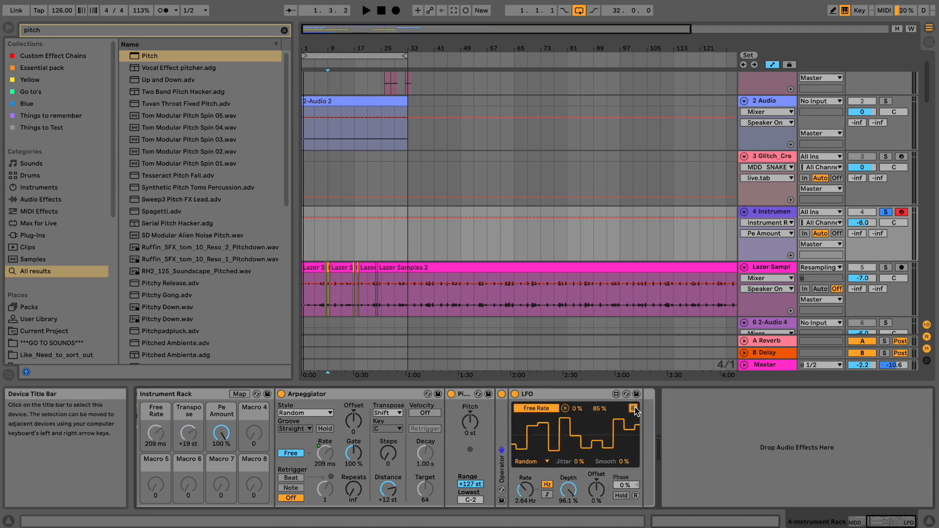
left_click(634, 408)
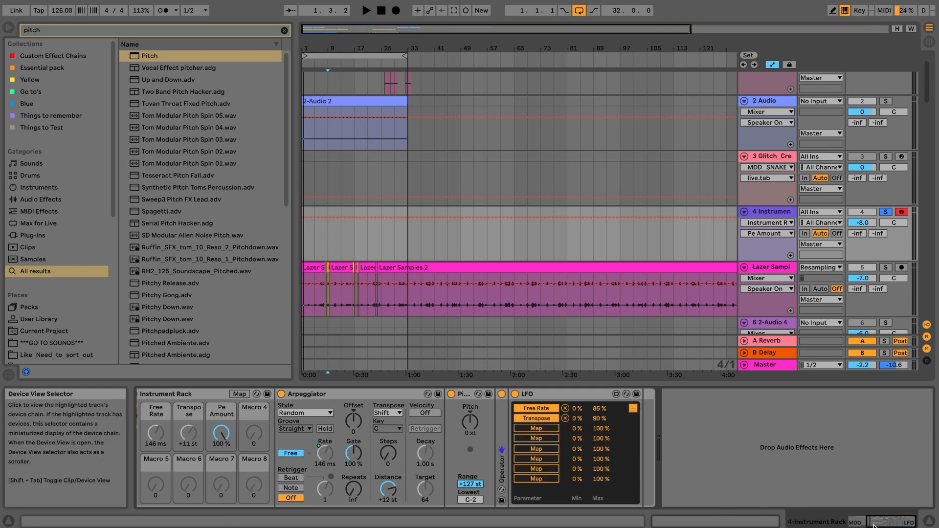
left_click_drag(874, 521, 864, 520)
key("space")
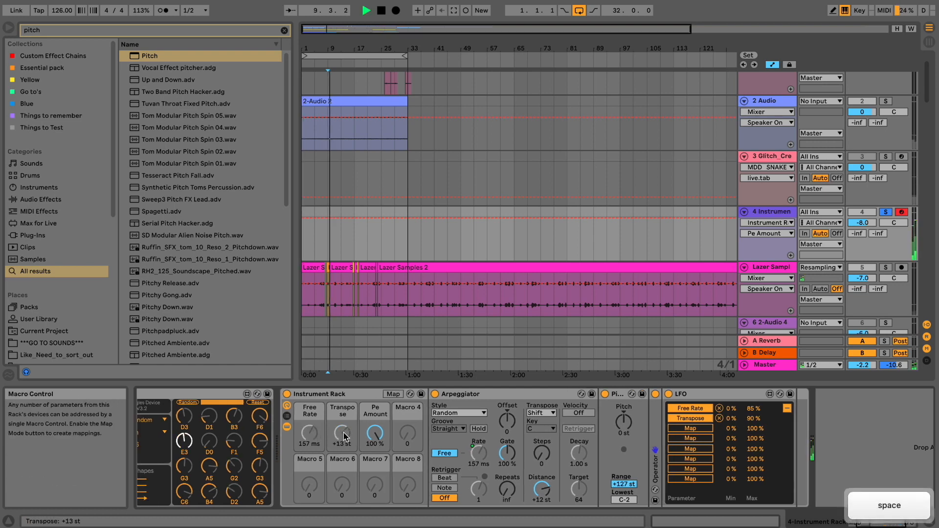
left_click_drag(375, 433, 375, 430)
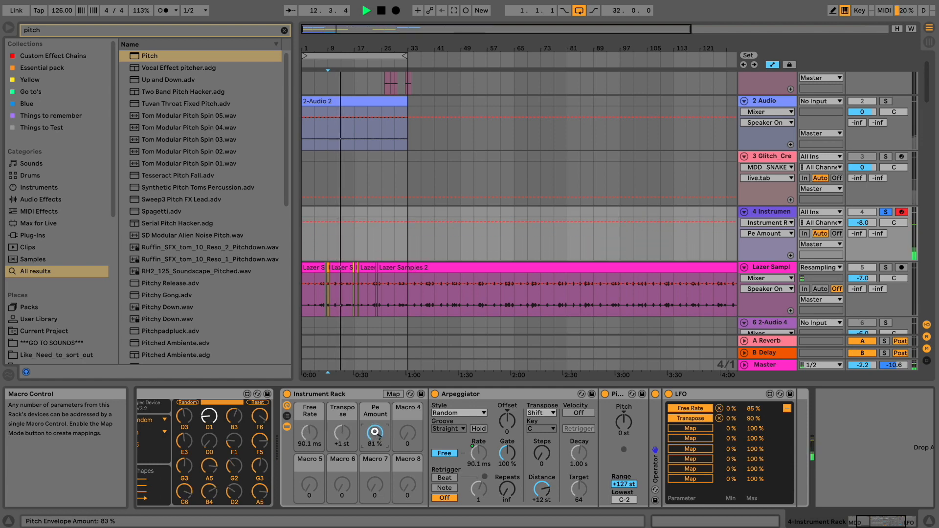
key("space")
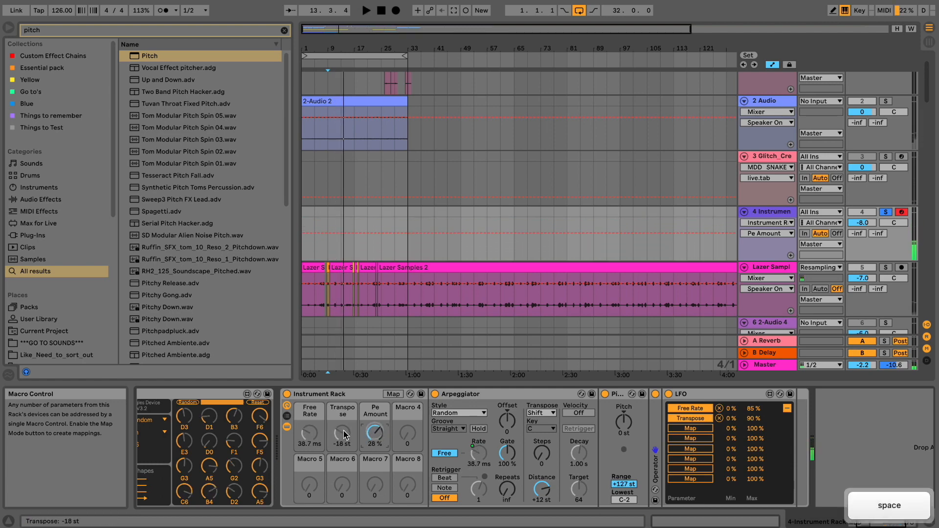
Step: Limit the Transpose macro's mapping range to a minimum of -15 st and a maximum of +28 st while listening to playback
double_click(651, 417)
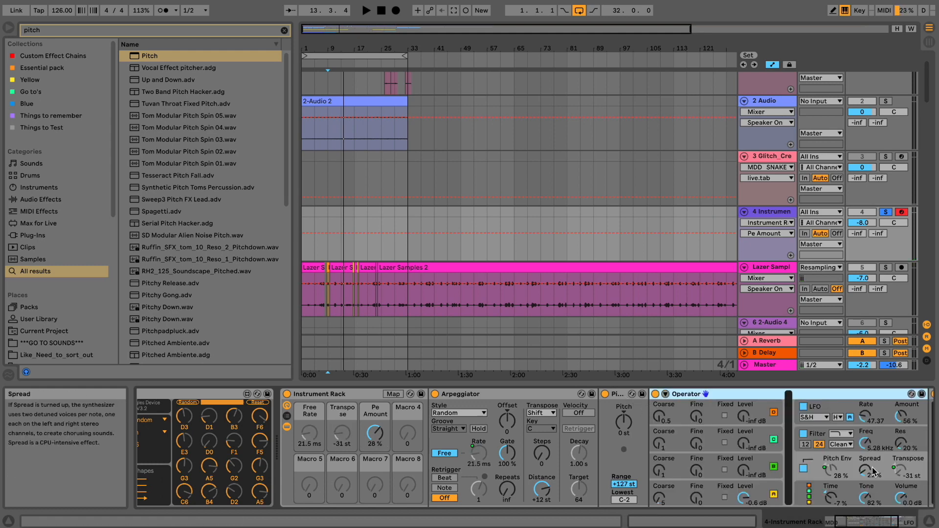
left_click(903, 471)
right_click(904, 471)
left_click(832, 386)
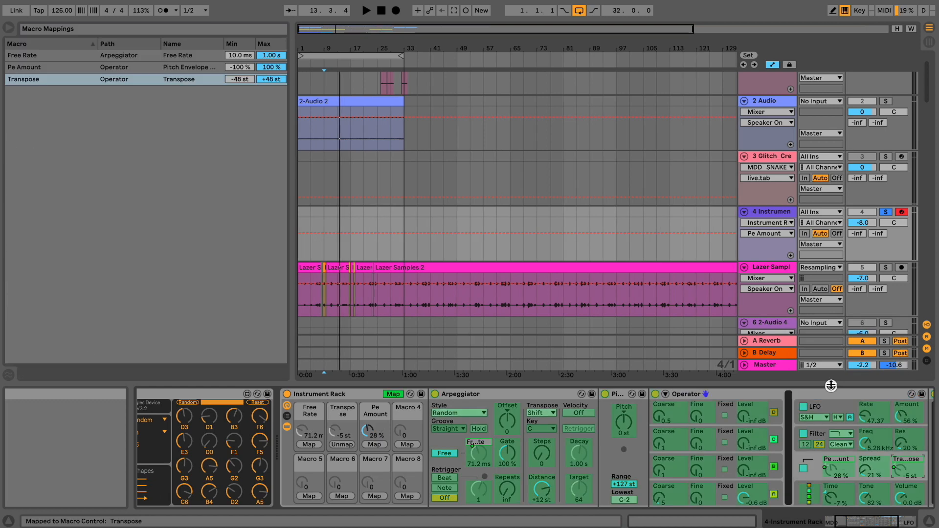
left_click_drag(253, 79, 251, 78)
key("space")
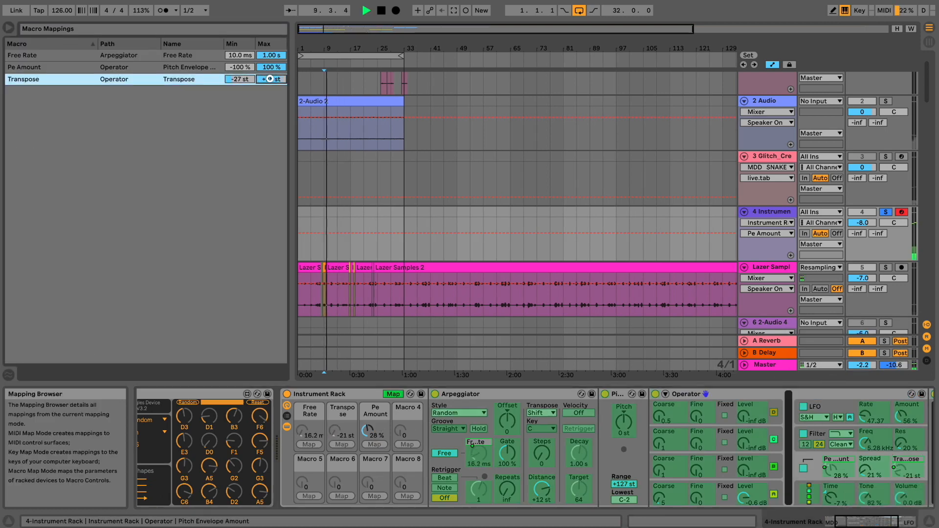
left_click_drag(269, 78, 248, 80)
left_click(264, 79)
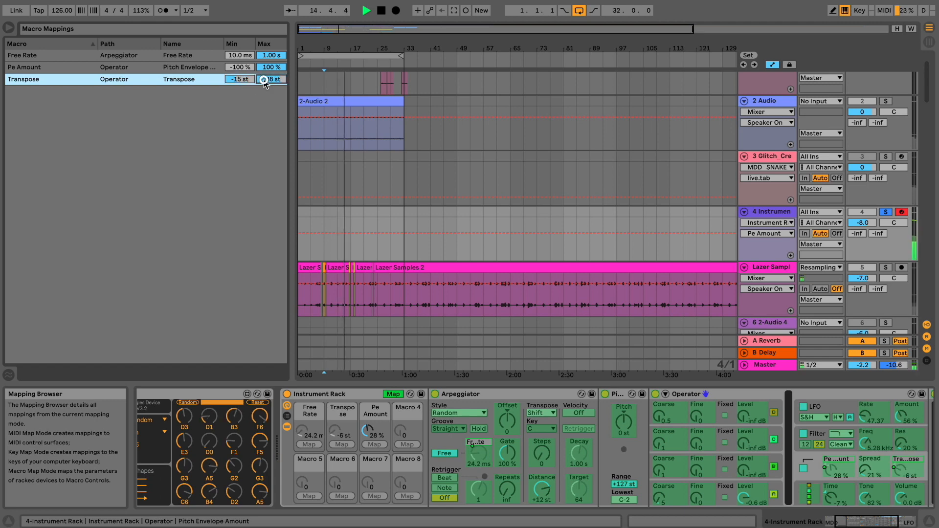
right_click(900, 468)
left_click(840, 380)
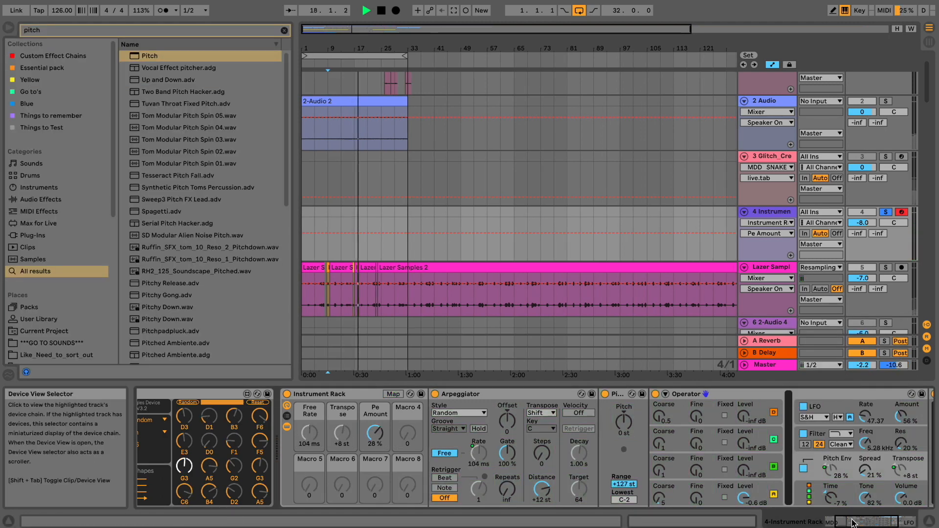
Step: Limit the Free Rate macro's mapping range to 48.7 ms minimum and 750 ms maximum, and leave macro mapping with the LFO's waveform shown
right_click(470, 455)
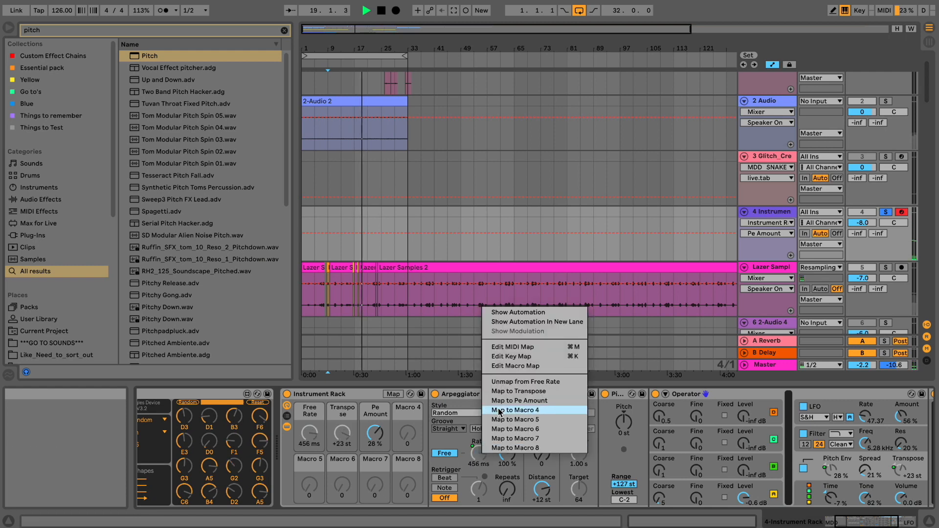
left_click(505, 371)
left_click_drag(243, 56, 262, 57)
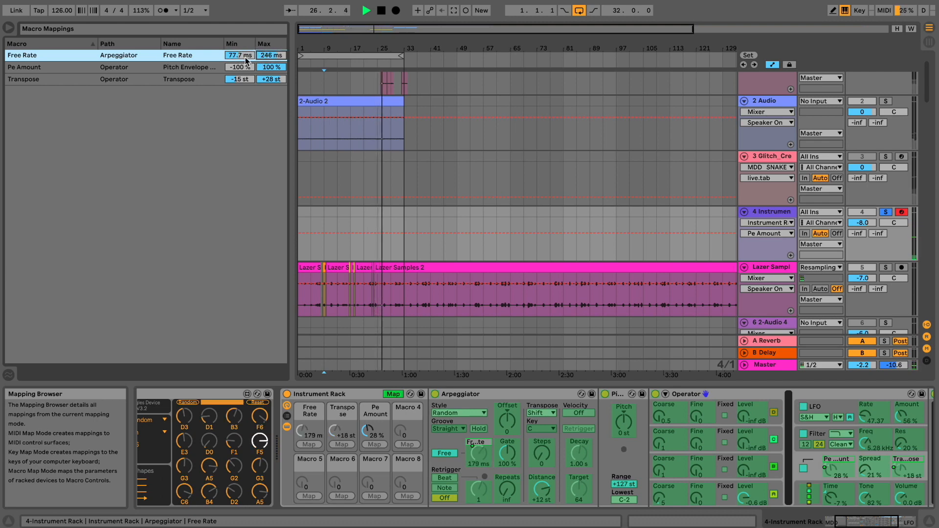
left_click_drag(246, 57, 279, 50)
left_click_drag(242, 57, 243, 53)
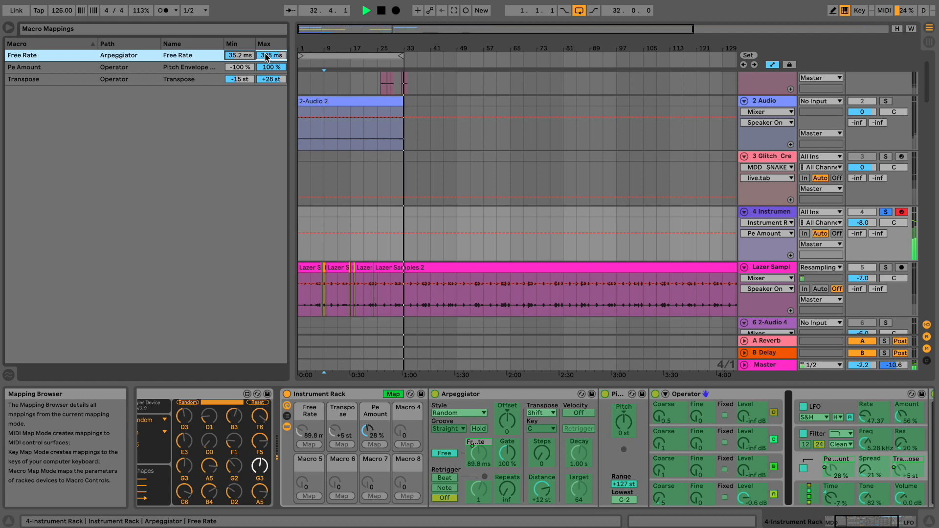
left_click_drag(265, 58, 265, 49)
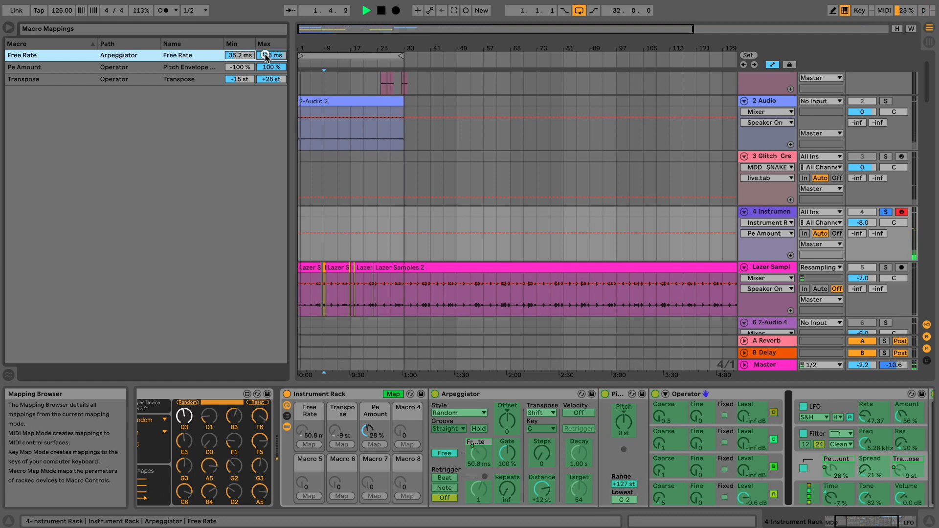
left_click_drag(266, 55, 243, 54)
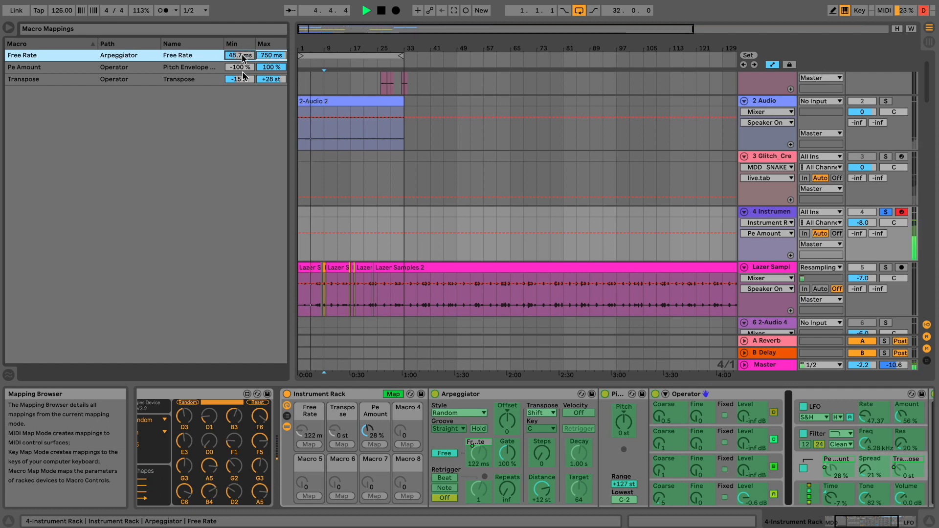
left_click_drag(880, 519, 929, 517)
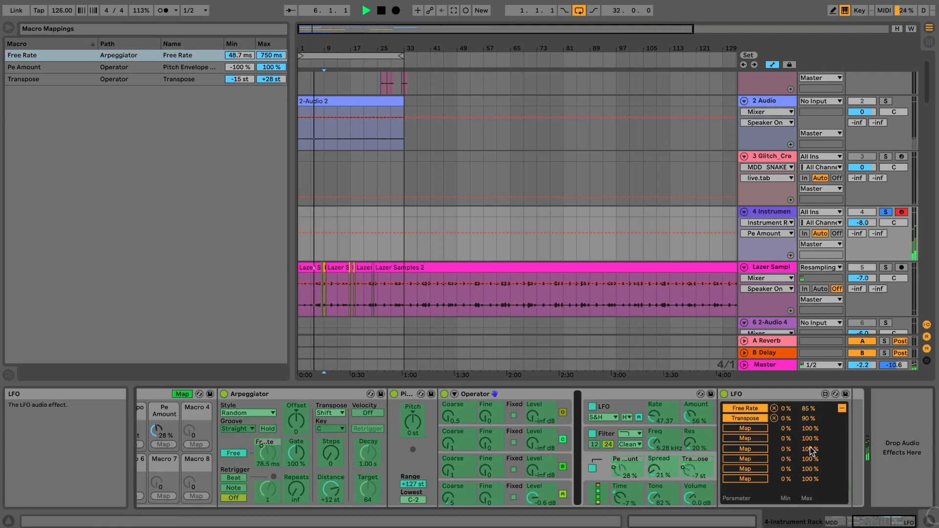
left_click(842, 408)
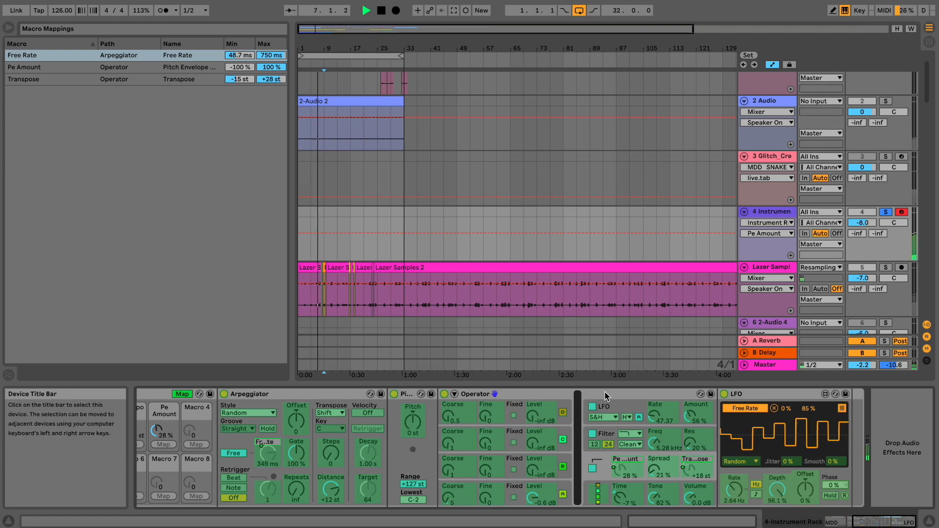
right_click(268, 452)
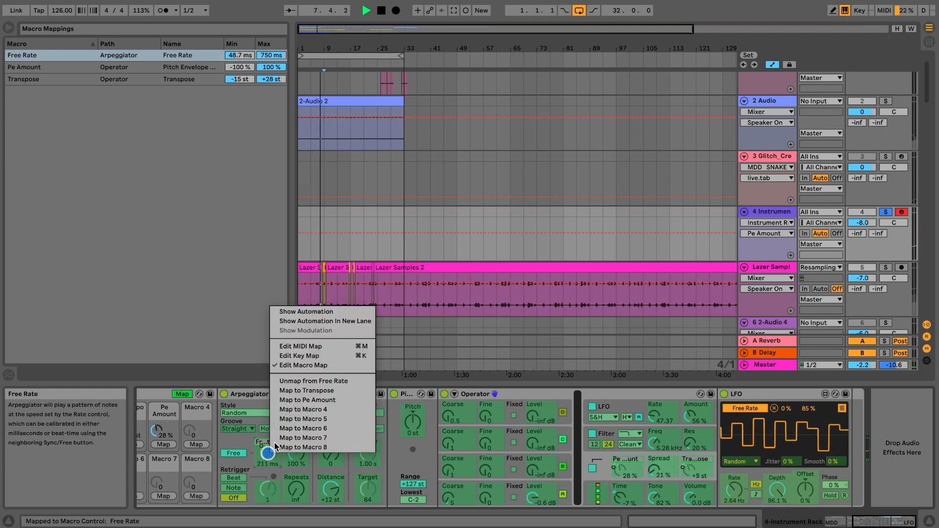
left_click(298, 381)
Step: Set the LFO's rate to 5.42 Hz, with its Free Rate target's minimum at 32 % and its Transpose target's range at 28–94 %
left_click(757, 495)
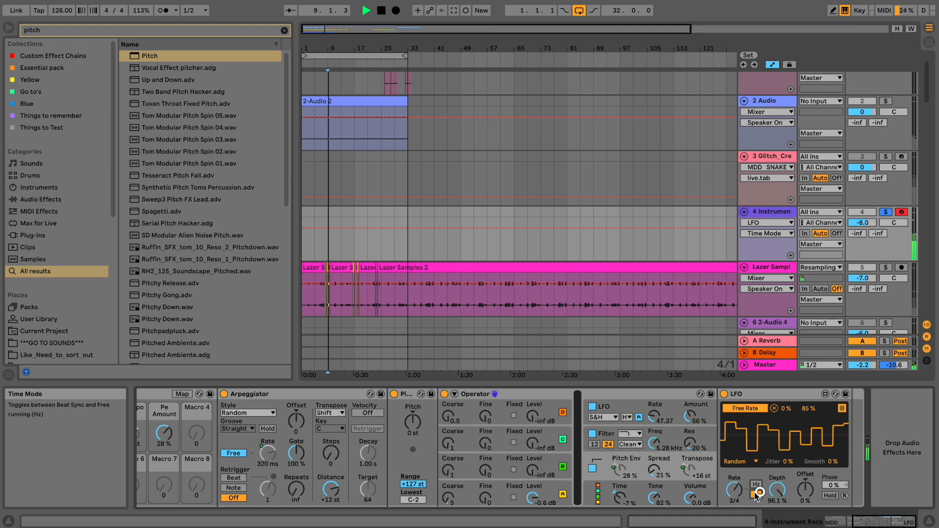
left_click(756, 484)
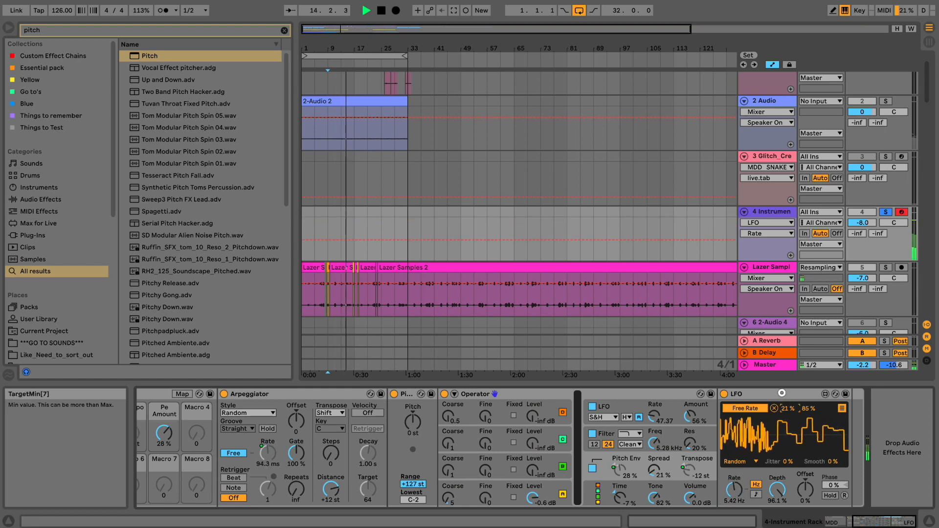
left_click(840, 409)
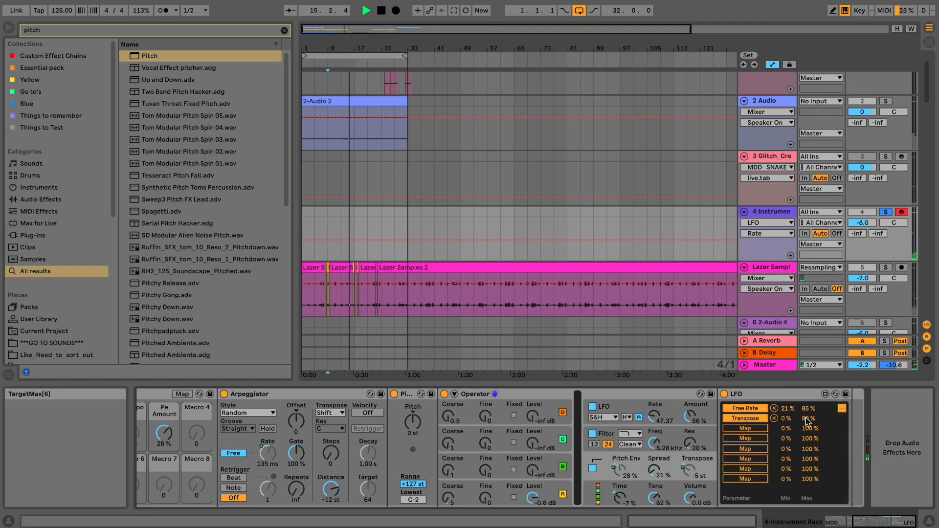
left_click_drag(805, 422, 802, 387)
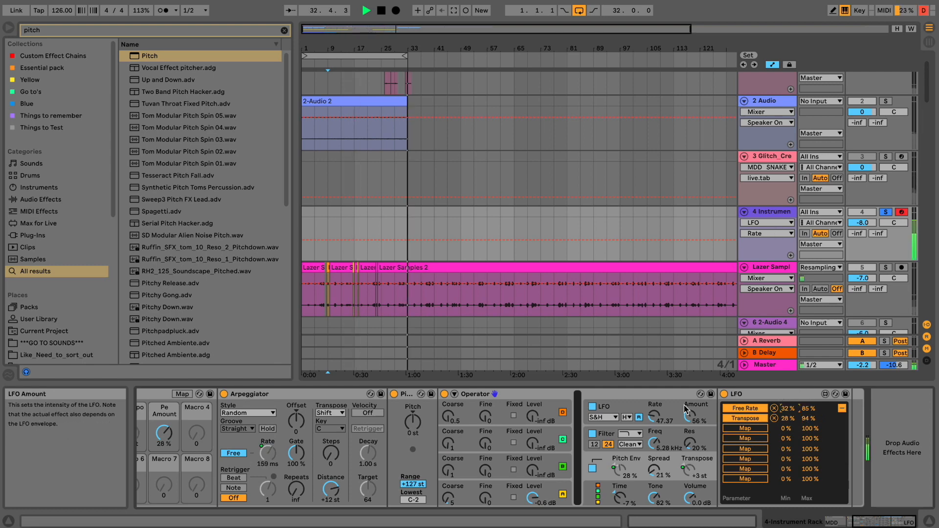
left_click(689, 470)
left_click(839, 408)
Step: Sync the LFO to the tempo at a 1/12 rate and raise its depth to 100 % during playback
key("space")
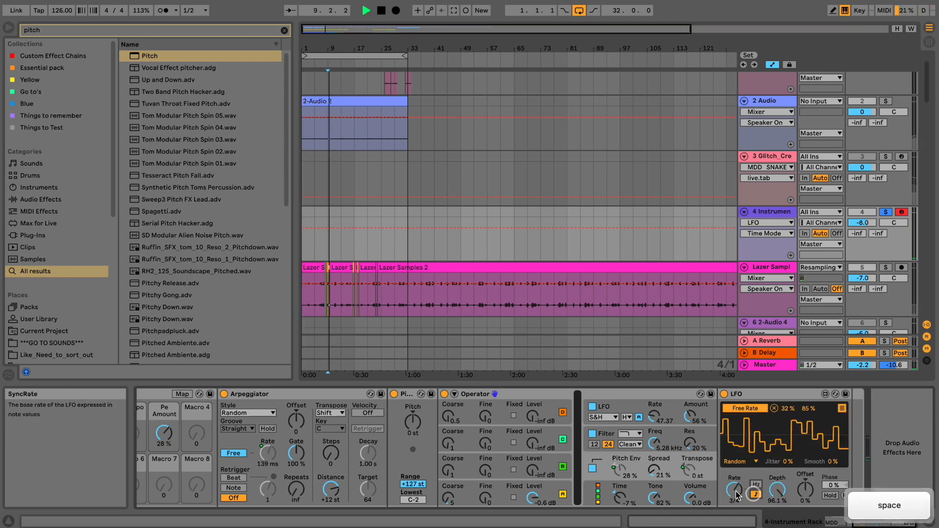
left_click_drag(736, 507, 737, 526)
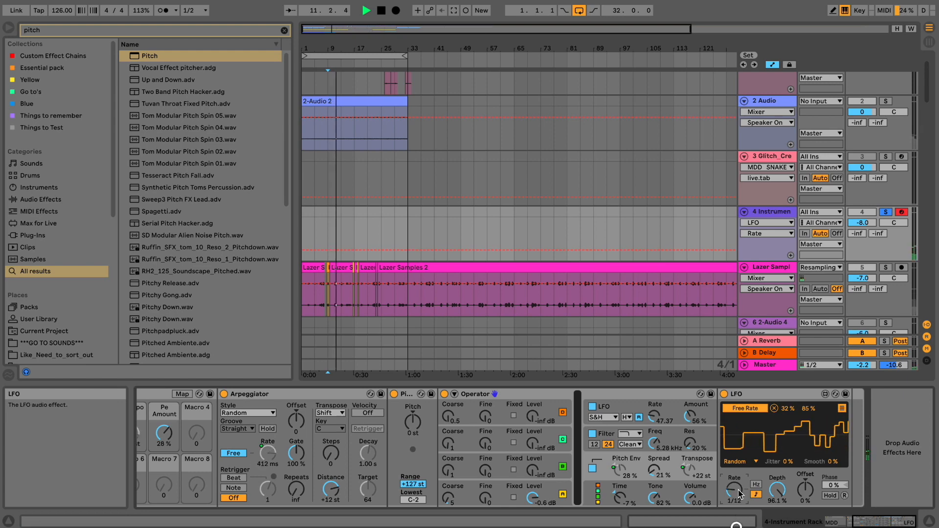
left_click_drag(778, 490, 777, 488)
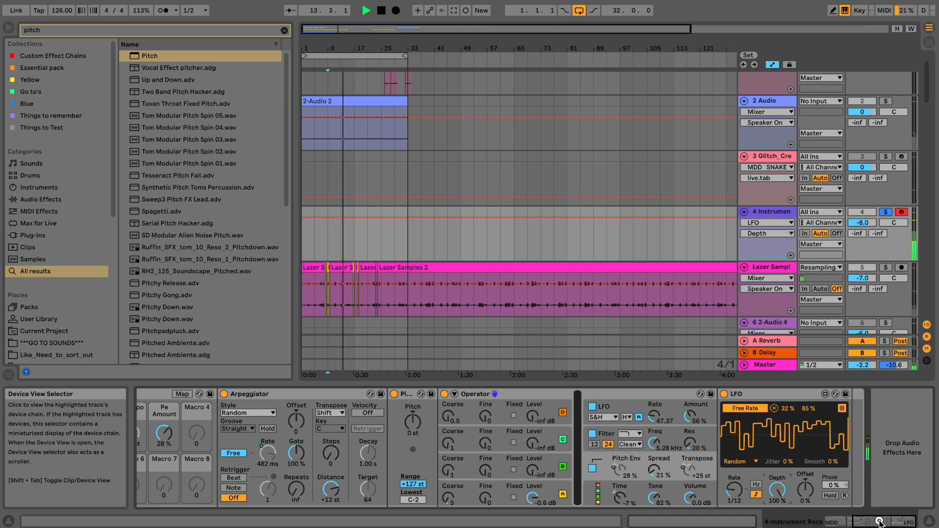
Step: Lower the Pe Amount macro to -59 % and map the Pitch device's Pitch amount to Macro 4
left_click_drag(877, 521, 871, 522)
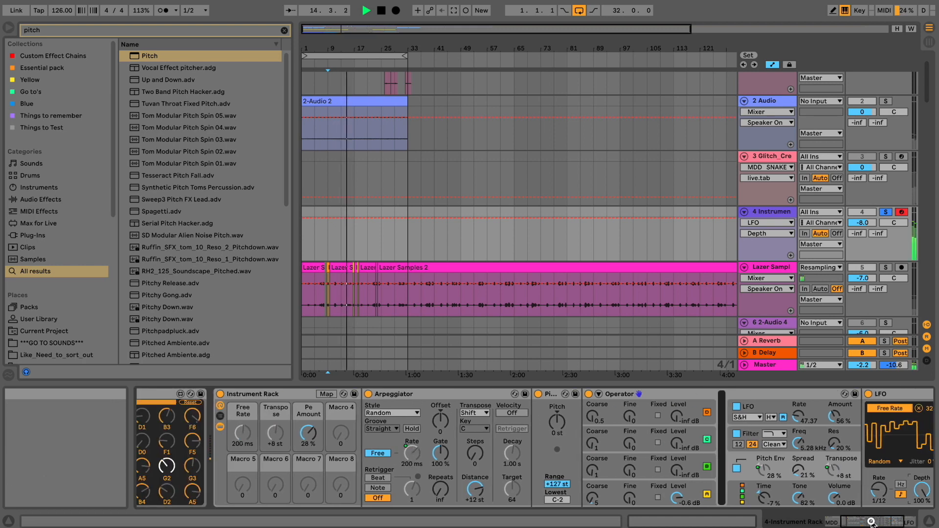
left_click_drag(871, 523, 808, 510)
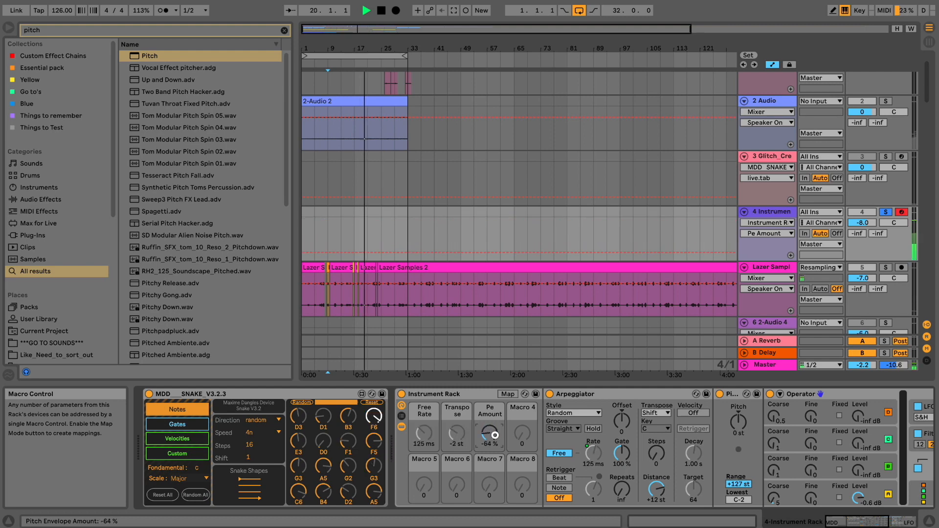
key("space")
right_click(738, 423)
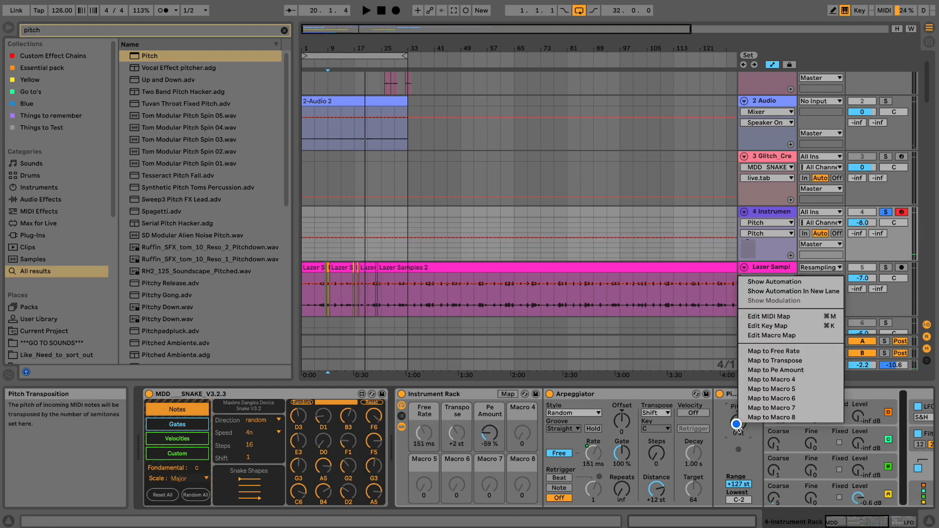
left_click(757, 380)
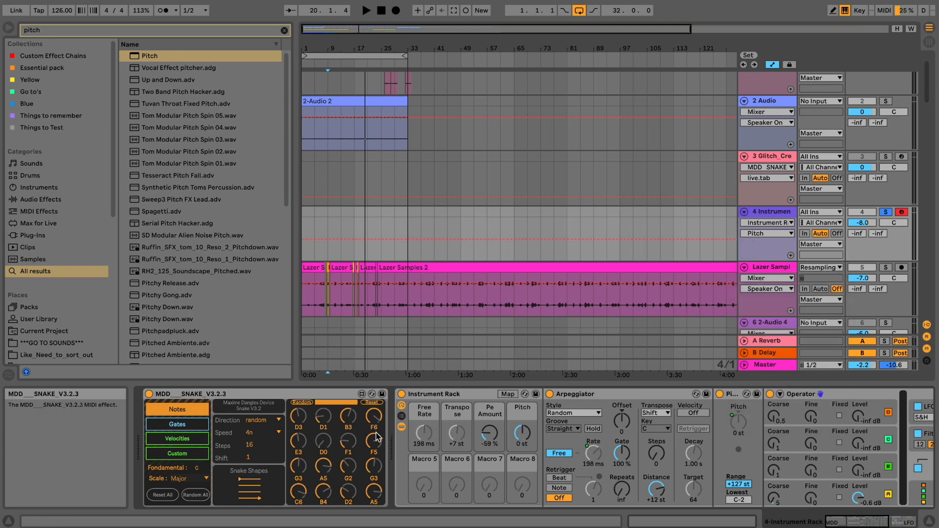
Step: Map MDD Snake's first custom sequencer to the rack's Pitch macro and audition it with randomized steps
left_click(204, 454)
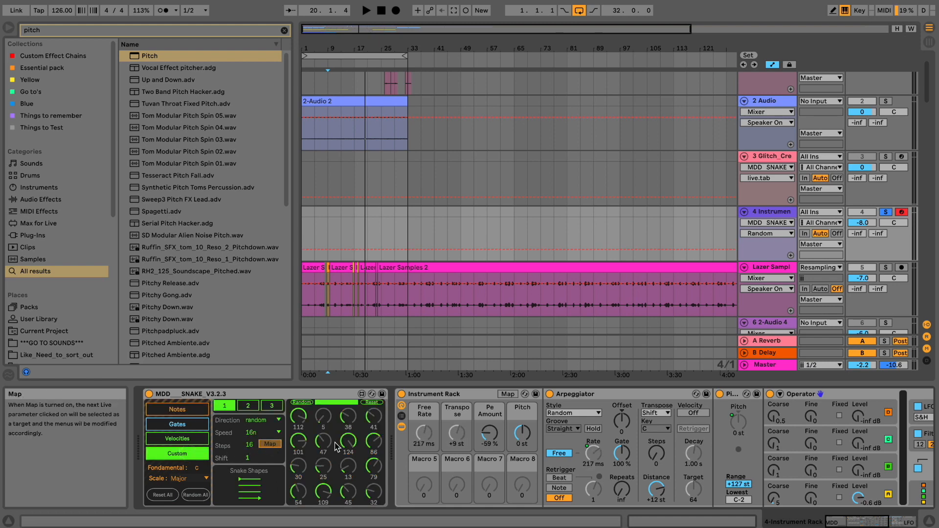
left_click(527, 436)
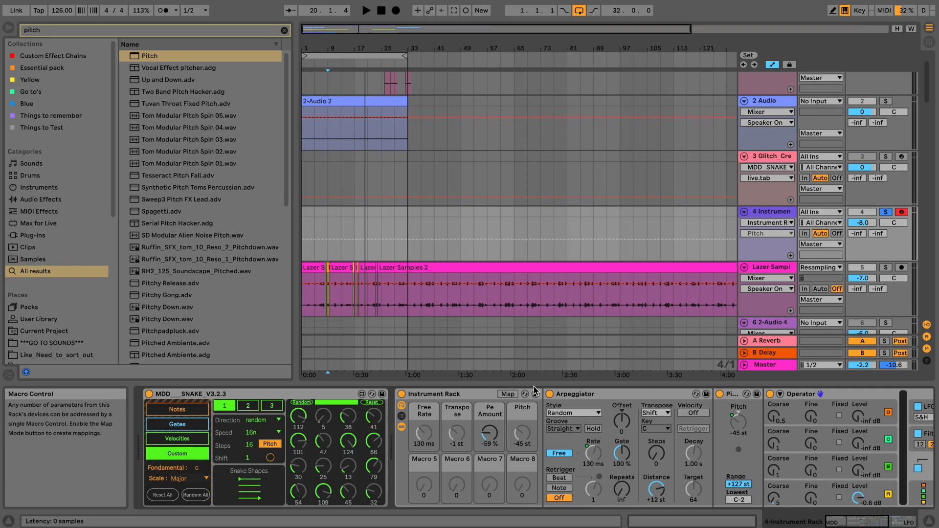
left_click(308, 403)
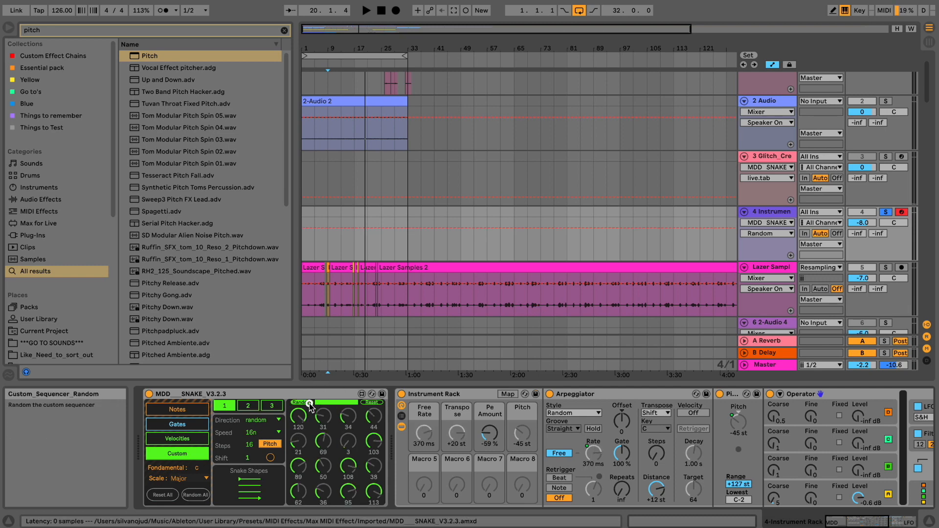
key("space")
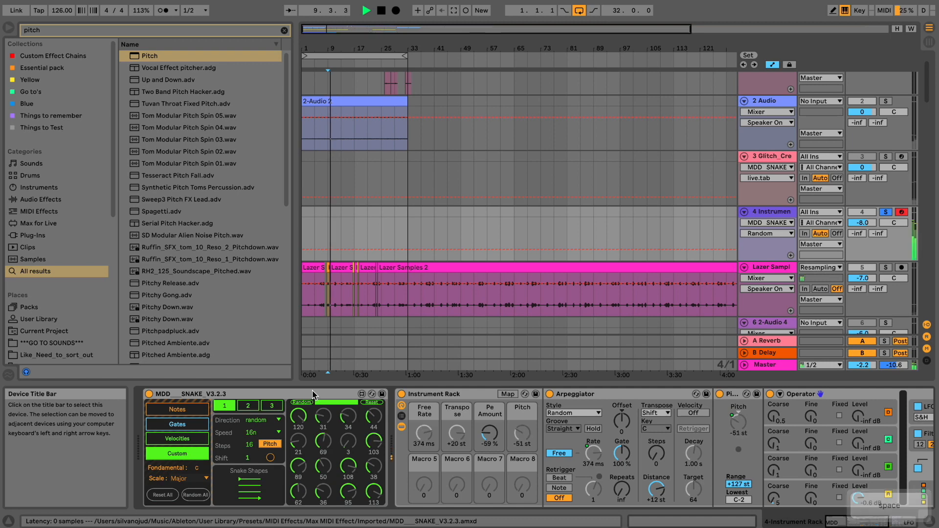
left_click(737, 423)
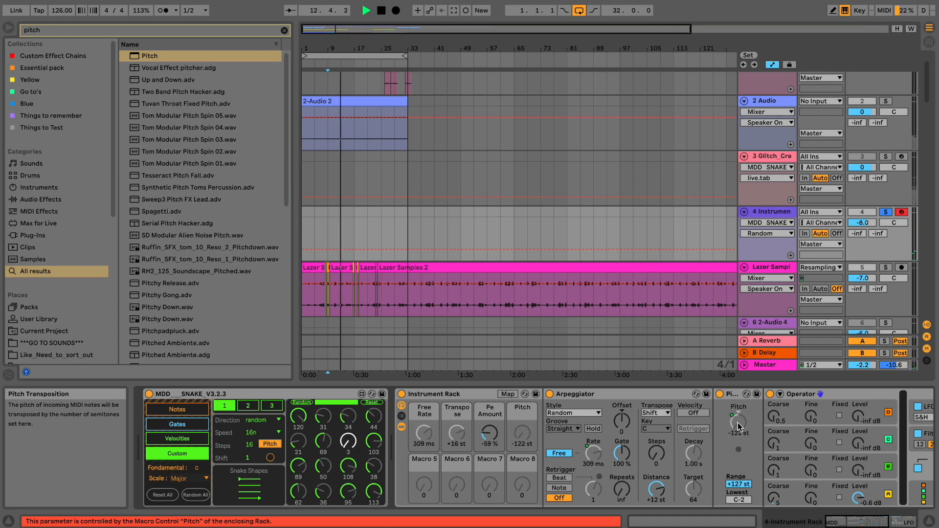
Step: Set the speed of MDD Snake's custom sequencer to 4n
left_click(262, 432)
left_click(261, 465)
left_click(260, 433)
left_click(250, 475)
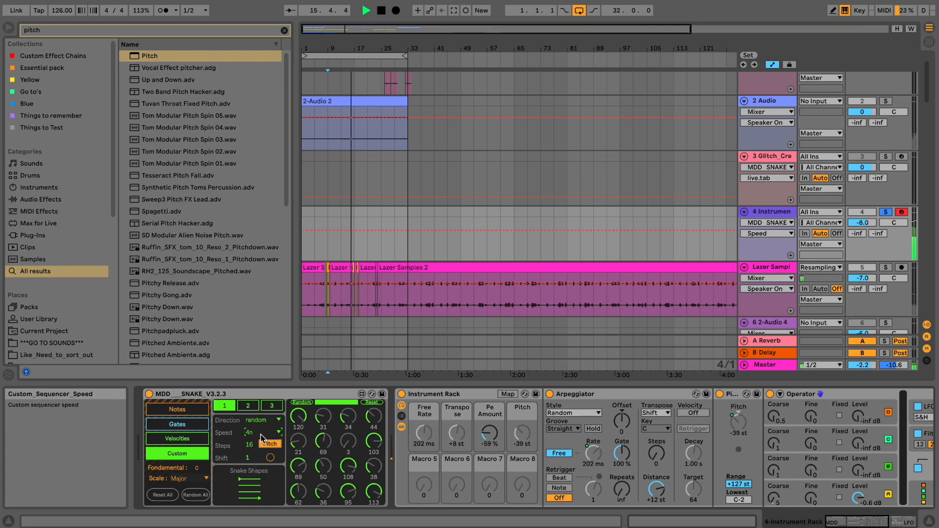
Step: Re-randomize the custom sequencer's steps within a narrower random range and set the Pitch device's Lowest note to A1
left_click_drag(326, 403, 333, 404)
mouse_move(747, 500)
left_mouse_down()
mouse_move(747, 489)
mouse_move(747, 497)
left_mouse_up()
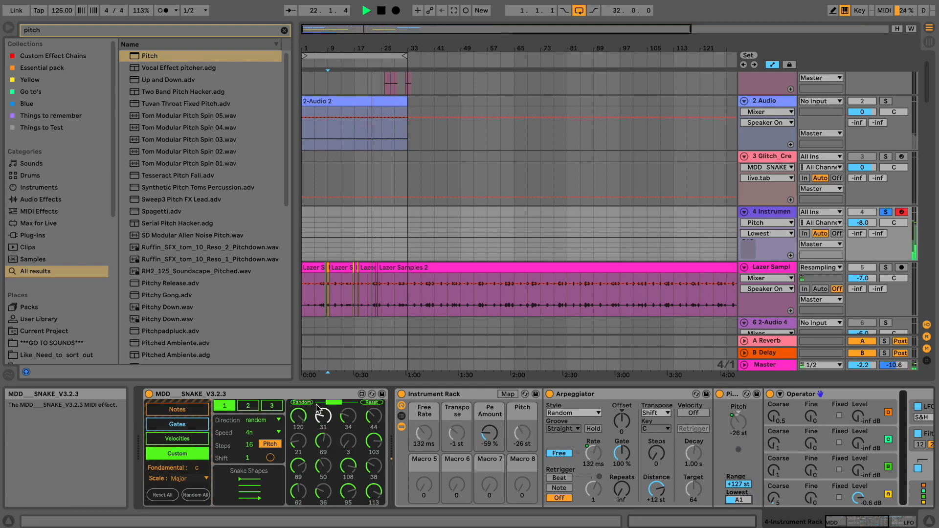
left_click(299, 403)
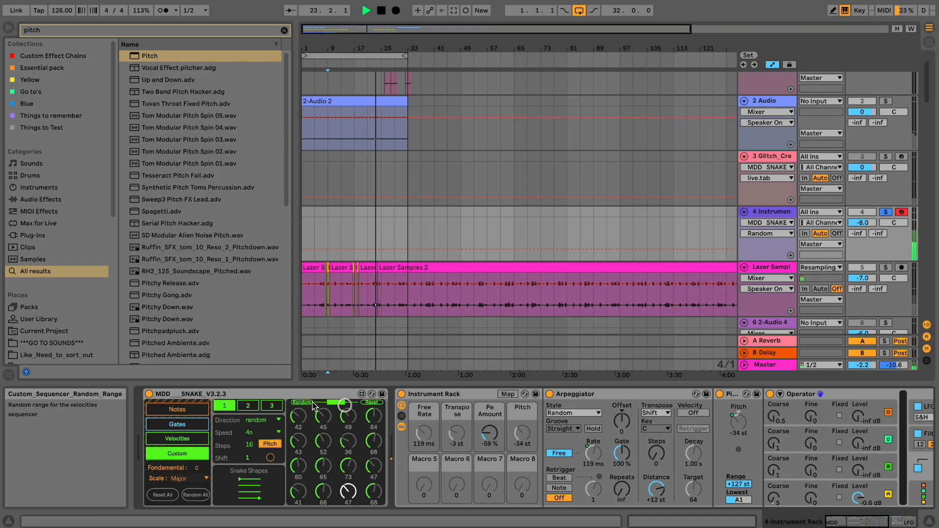
Step: Raise the Pitch device's Lowest note to C2 and set the Pe Amount macro to 62 %
left_click_drag(748, 499, 747, 497)
left_click_drag(491, 437, 491, 437)
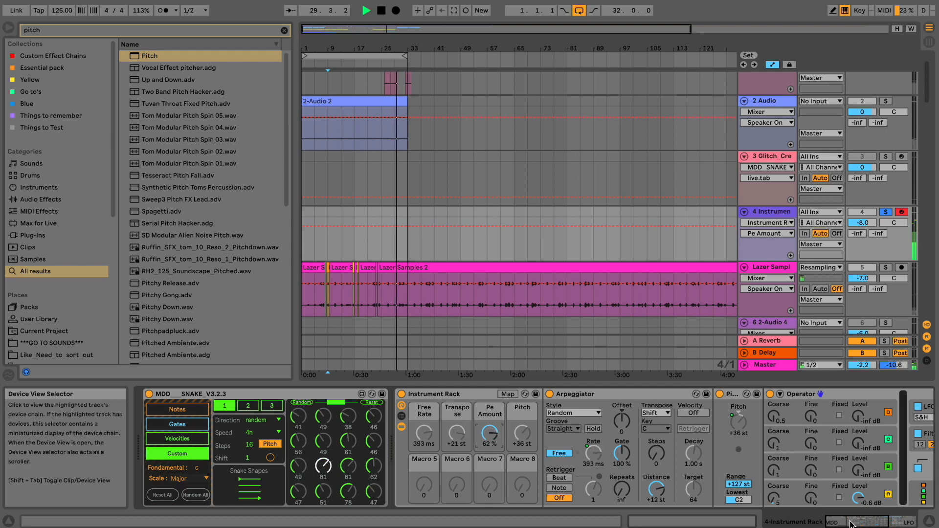
Step: Search the browser for "fract" and add the Fracture effect after the LFO
left_click_drag(850, 524, 876, 524)
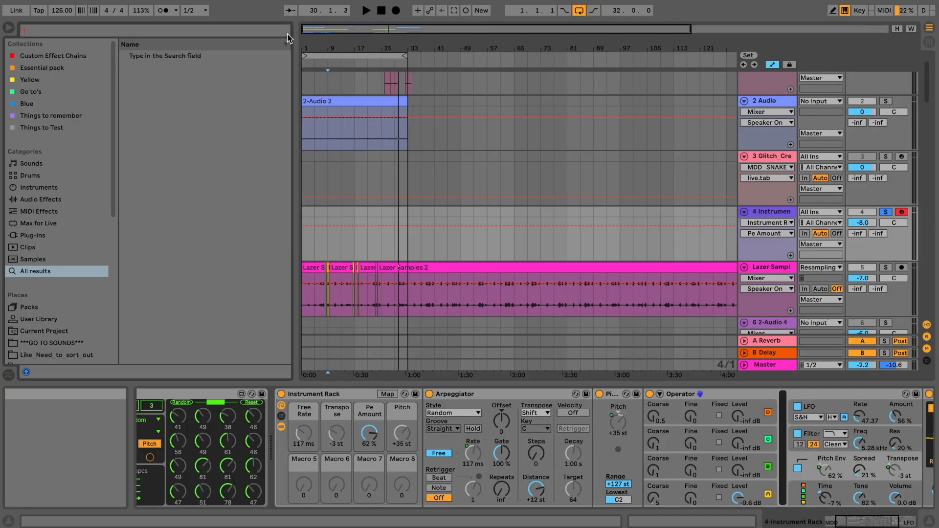
key("ctrl+f")
type("fract")
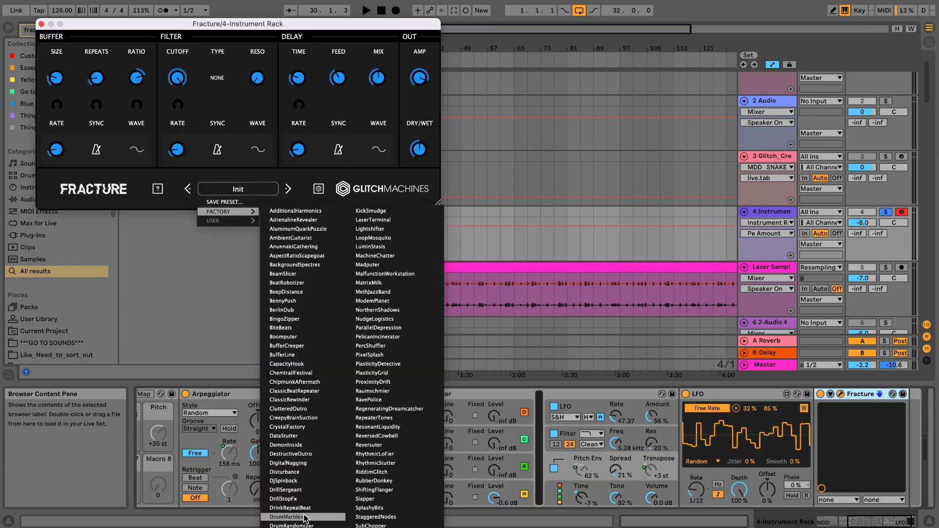
Step: Load Fracture's DrumRandomizer factory preset, switch to DrumSpice for audition, and set the instrument track's volume to -4.6 dB
scroll(303, 519, "down", 2)
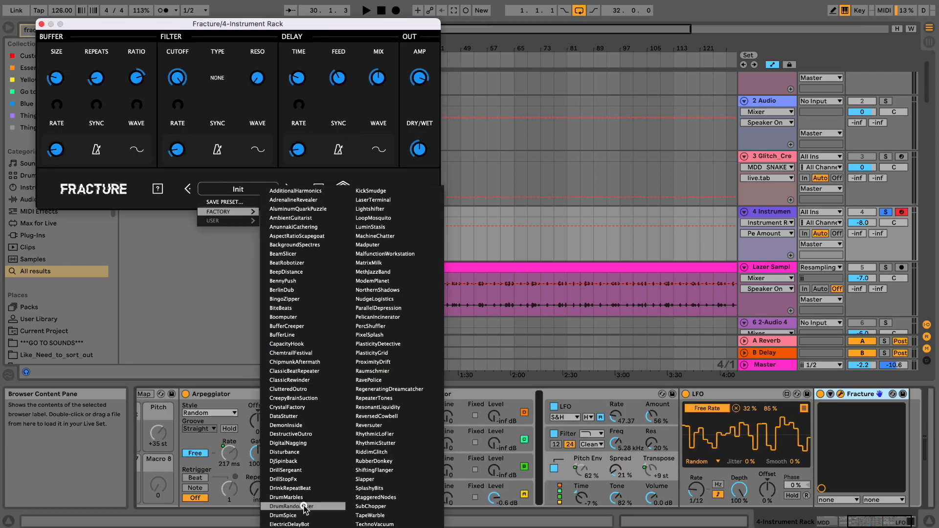
left_click(301, 506)
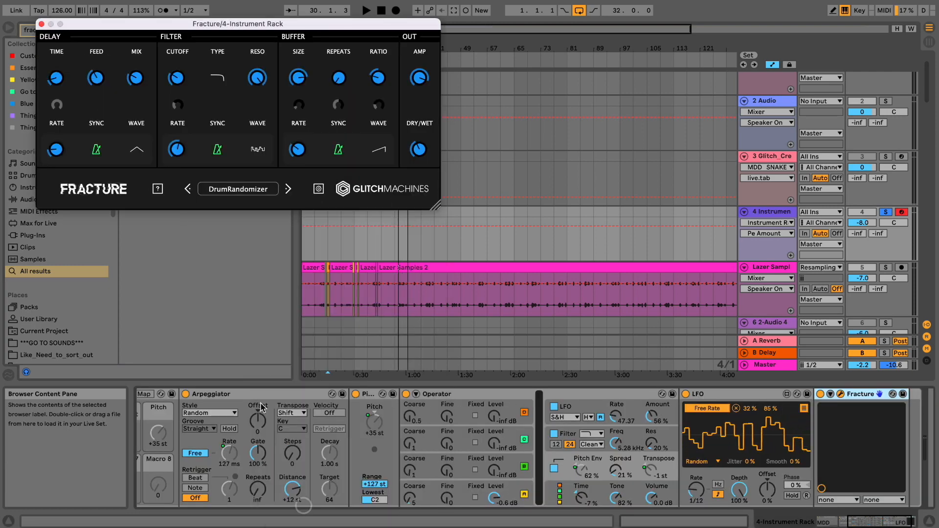
left_click(288, 189)
key("space")
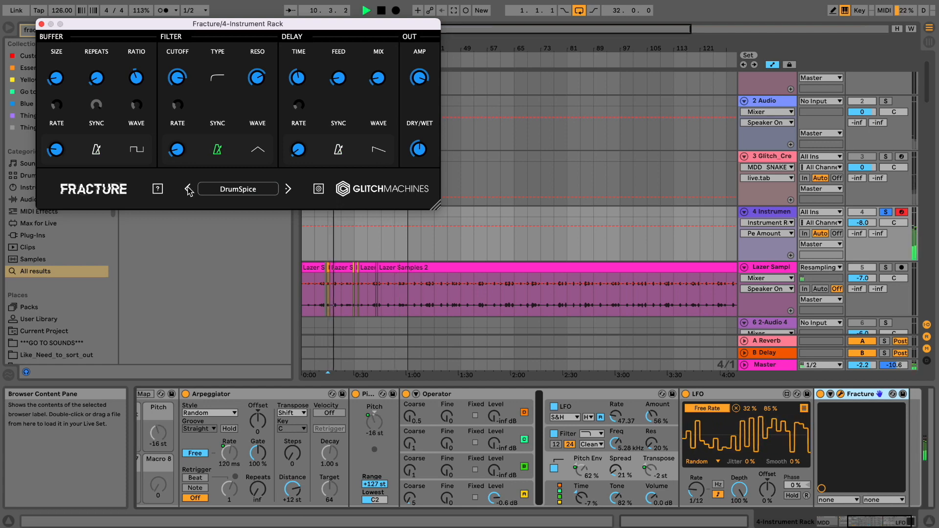
key("space")
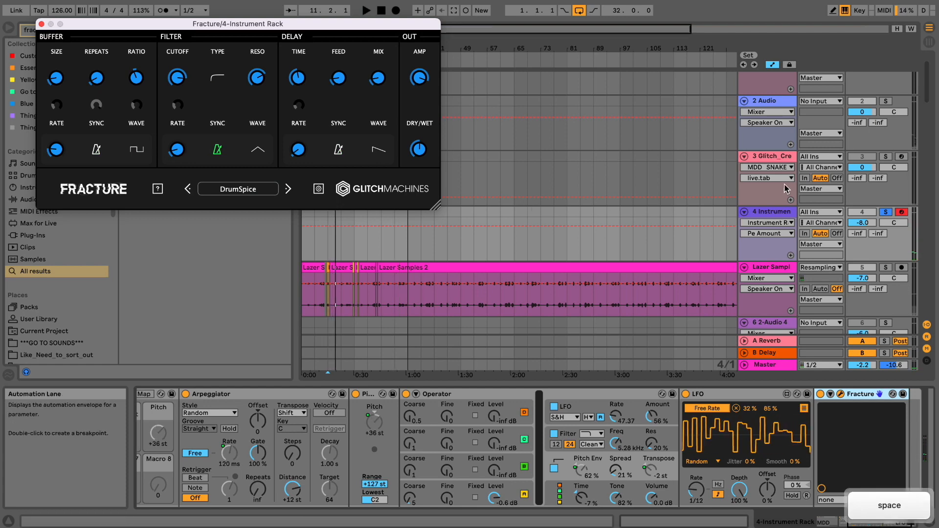
key("space")
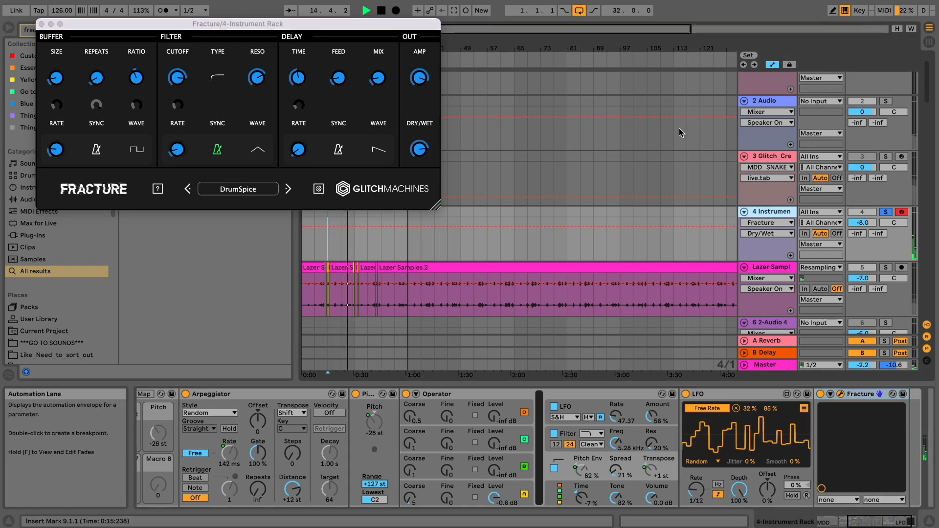
left_click(864, 223)
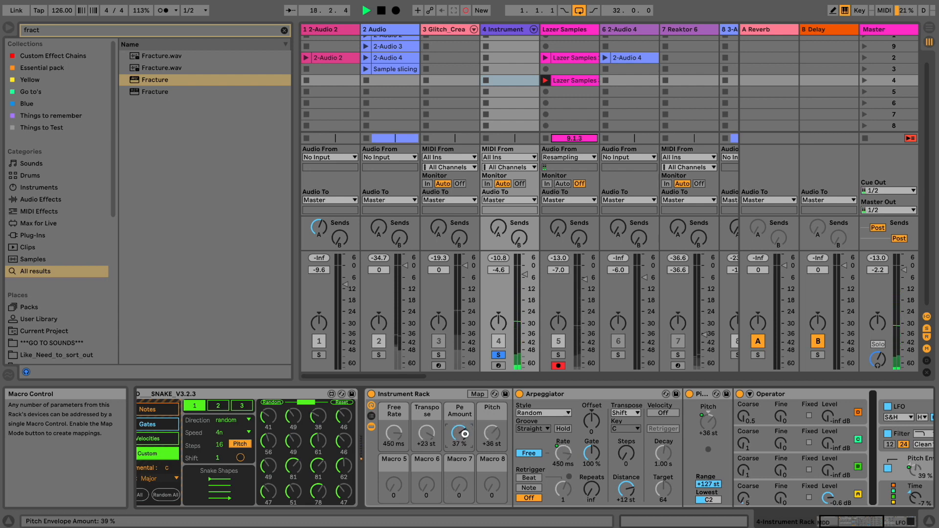
Step: Reduce Operator's LFO amount to 48 %, switch its LFO off and lengthen the pitch envelope decay to 2.11 s
left_click(750, 394)
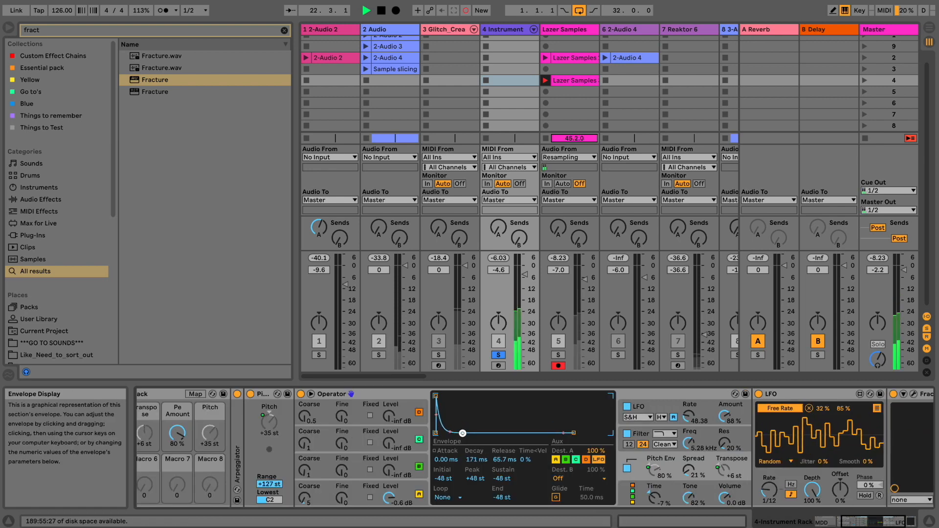
left_click_drag(722, 417, 687, 417)
left_click(627, 406)
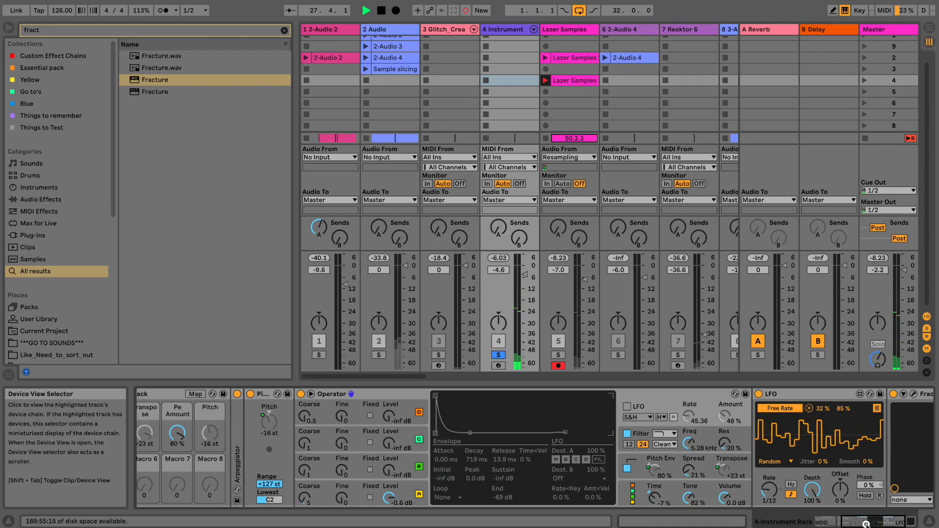
left_click(639, 470)
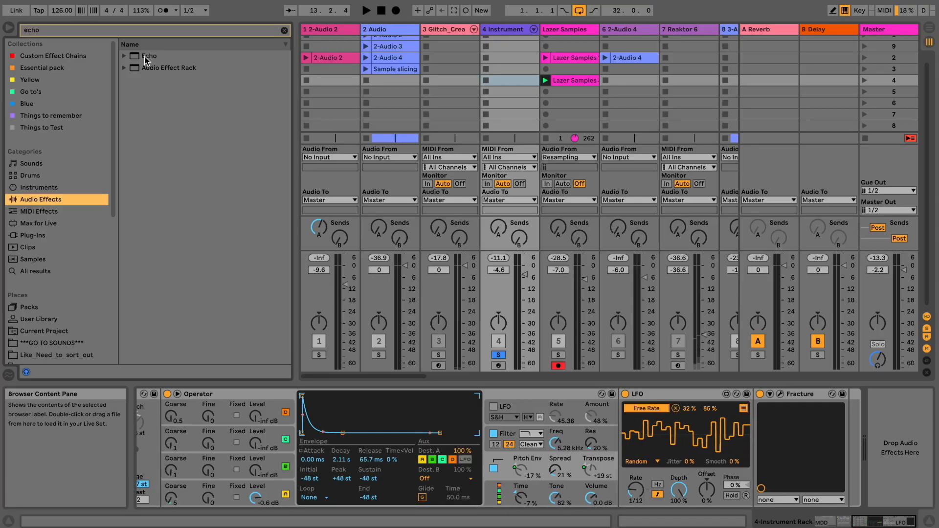
Step: Add the Echo effect after Fracture, with both delay times unsynced at 6.44 ms and feedback at 23 %
left_click_drag(145, 59, 842, 429)
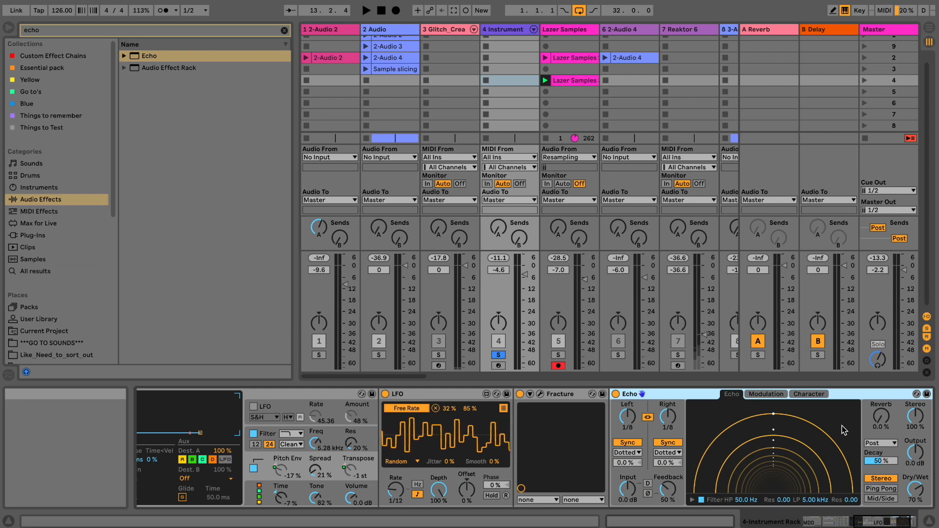
key("space")
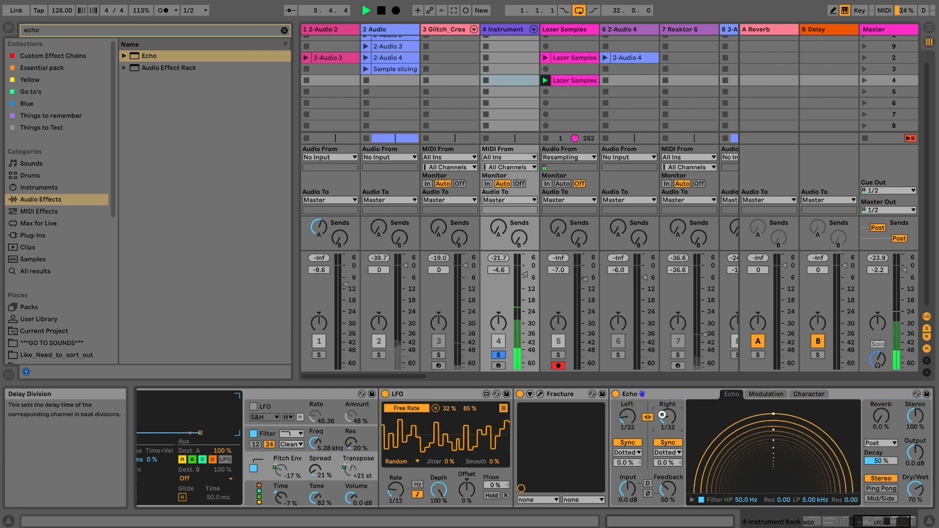
left_click(667, 442)
left_click_drag(668, 423, 667, 421)
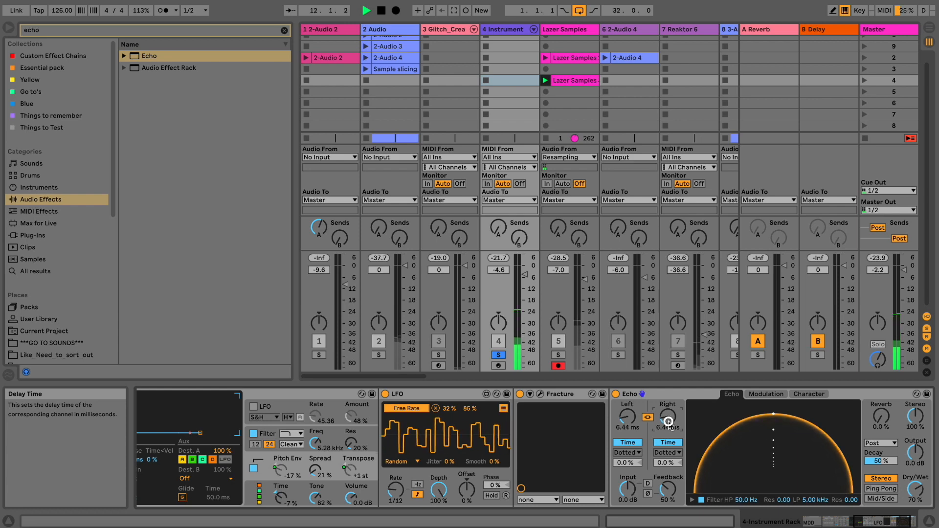
left_click_drag(666, 487, 665, 485)
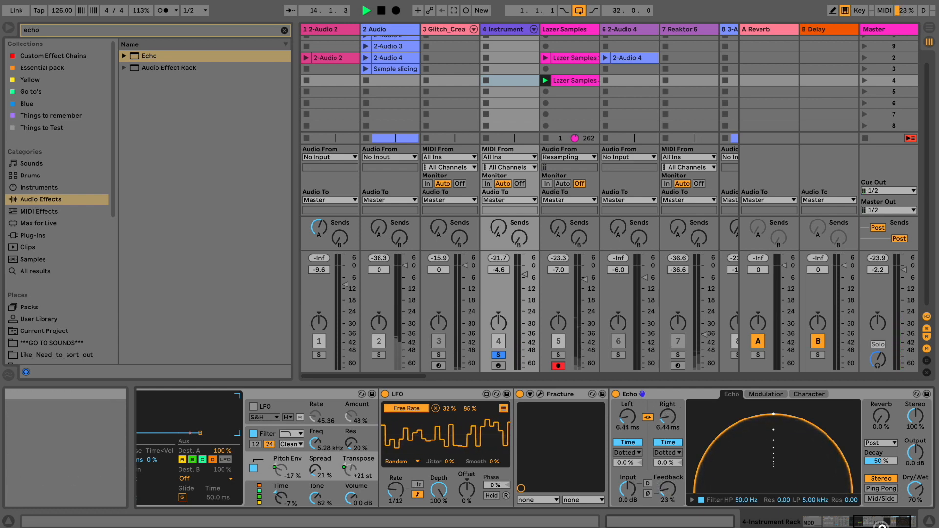
Step: Set Echo's reverb amount to 5.6 % and its reverb decay to 8.6 %
left_click_drag(888, 416, 888, 413)
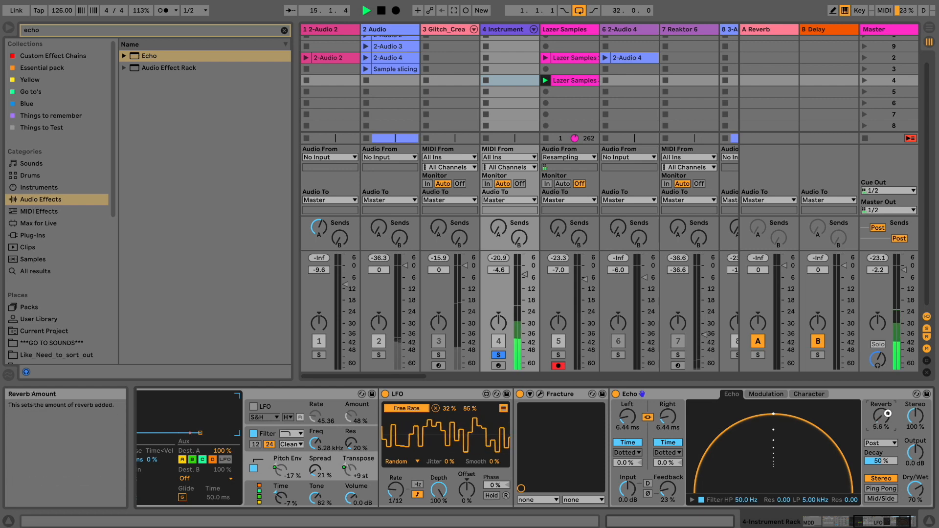
left_click_drag(886, 455, 886, 457)
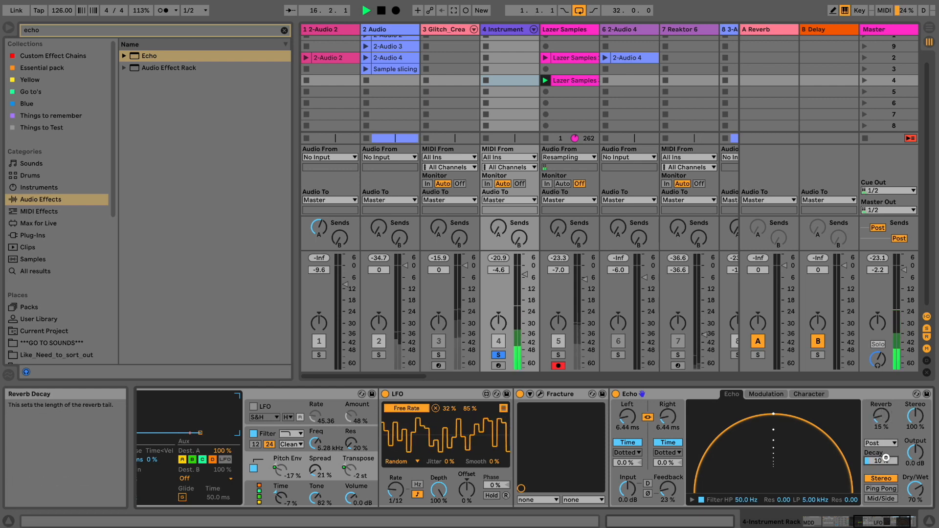
left_click_drag(885, 418, 885, 419)
Step: Enable Noise in Echo's character settings with an amount of 17 % and a morph of 100 %
left_click(766, 394)
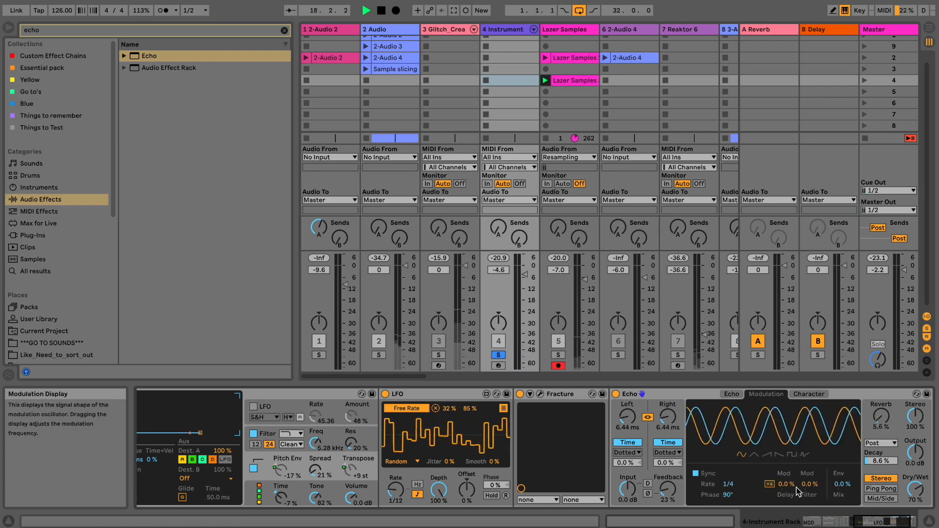
left_click(809, 394)
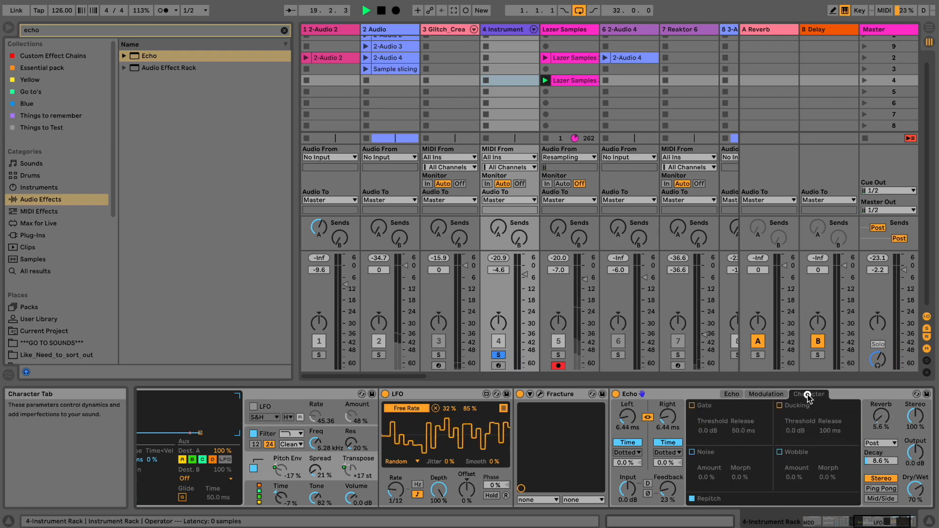
left_click(693, 452)
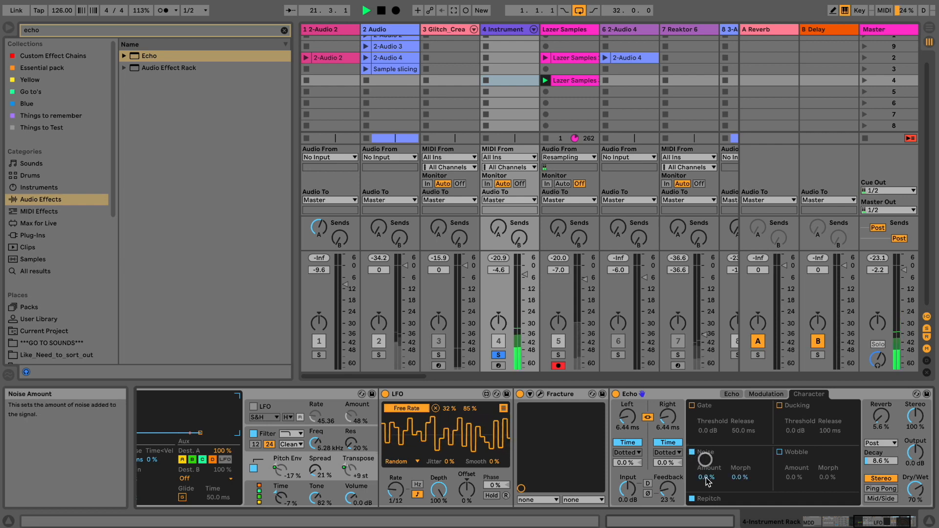
left_click_drag(705, 477, 707, 474)
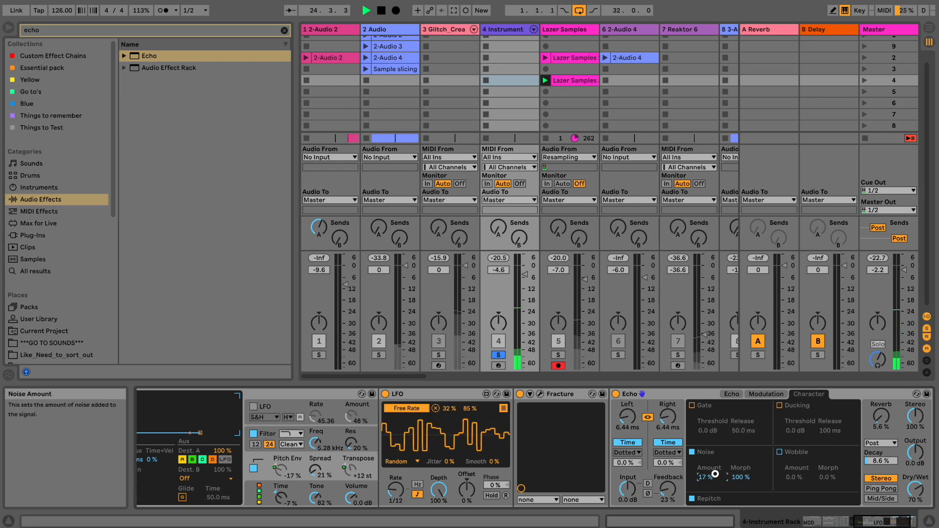
Step: Set Echo's reverb and decay to 0 %, both delay times to 36.1 ms and dry/wet to 18 %
left_click_drag(883, 459, 883, 462)
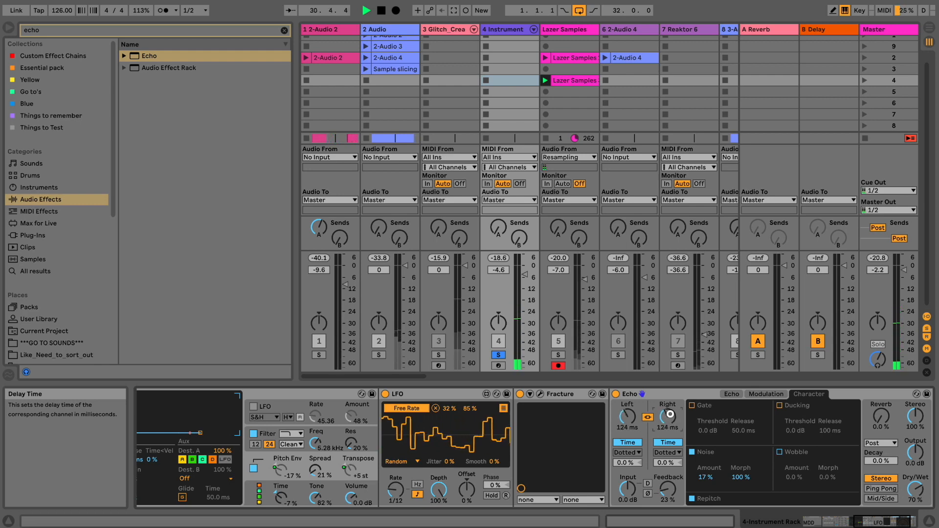
left_click_drag(916, 488, 916, 495)
left_click(905, 520)
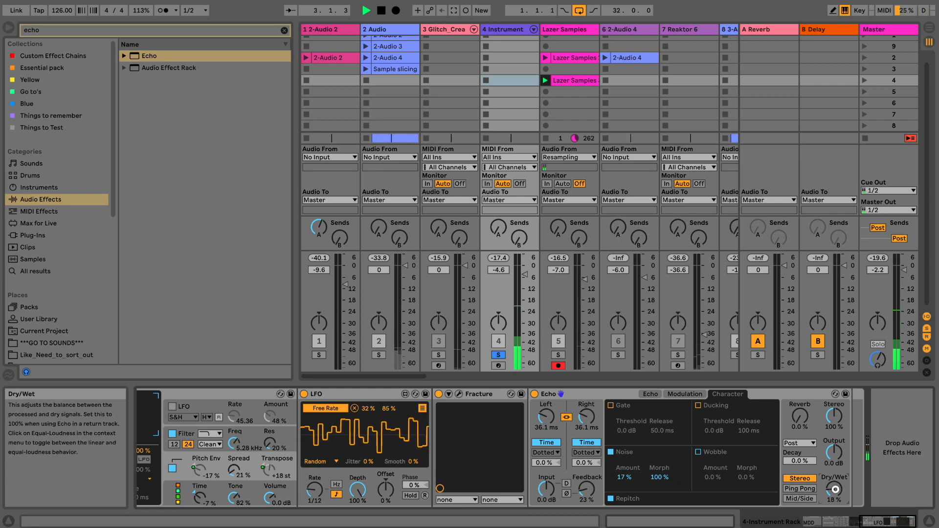
Step: Adjust the Pe Amount macro of the Instrument Rack during playback
left_click(836, 522)
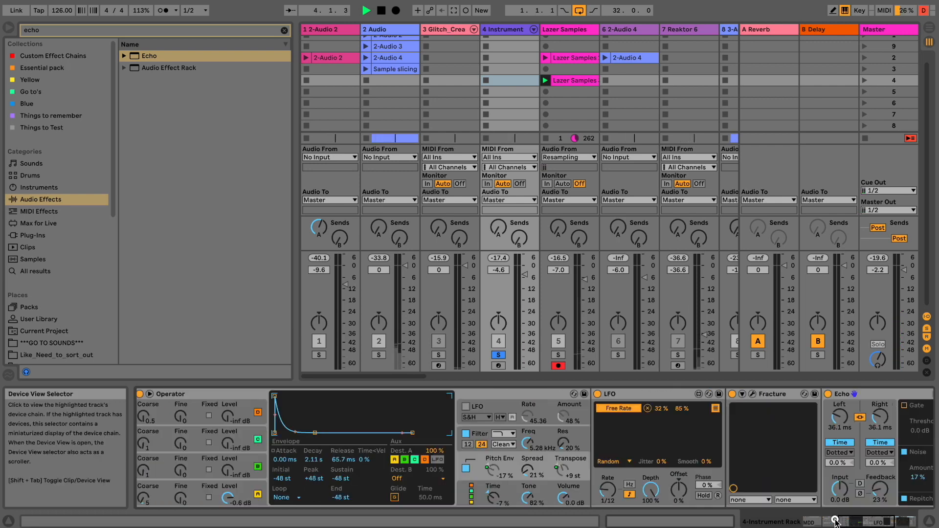
left_click(835, 521)
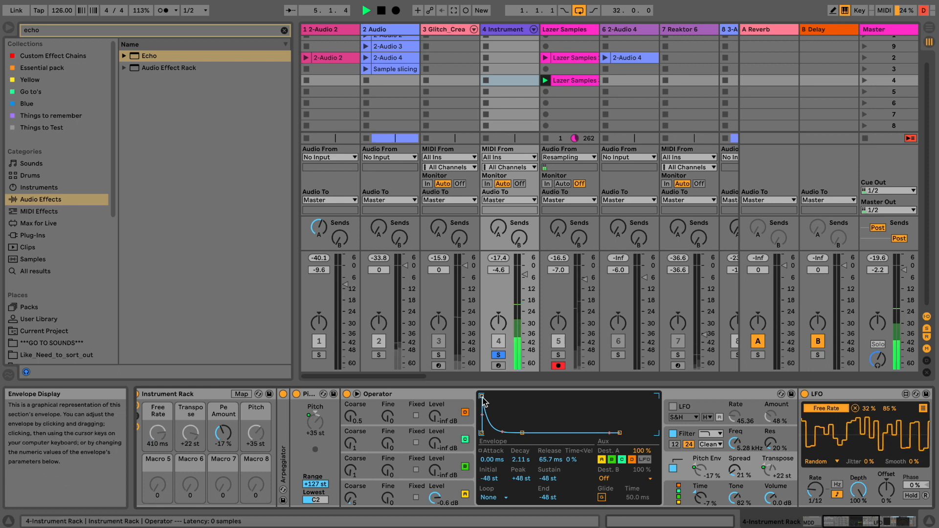
left_click_drag(224, 432, 223, 432)
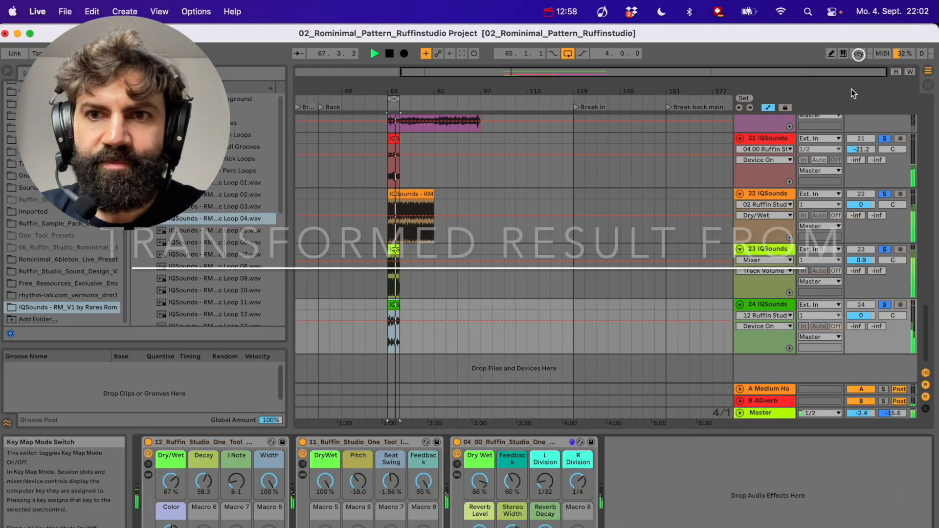
Step: Examine the effect racks on IQSounds tracks 23, 22 and 21 while the loop plays
left_click(774, 249)
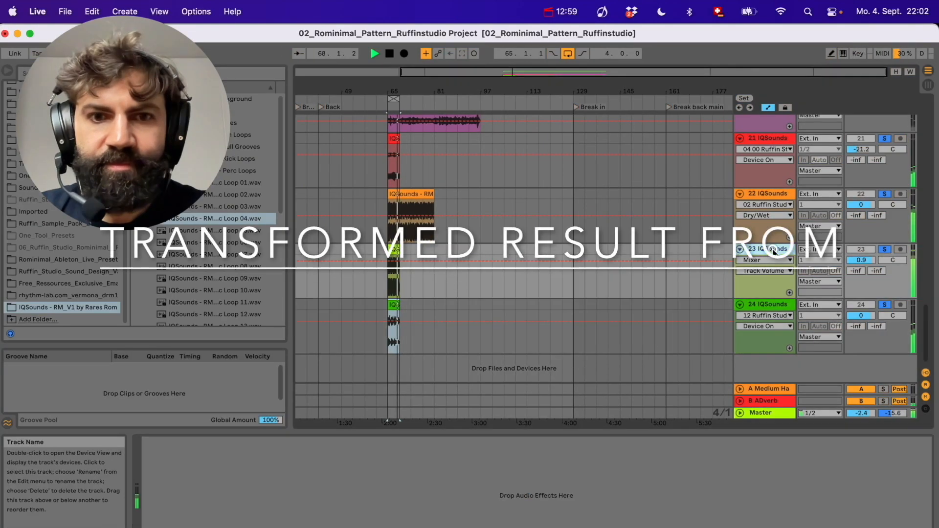
left_click(771, 190)
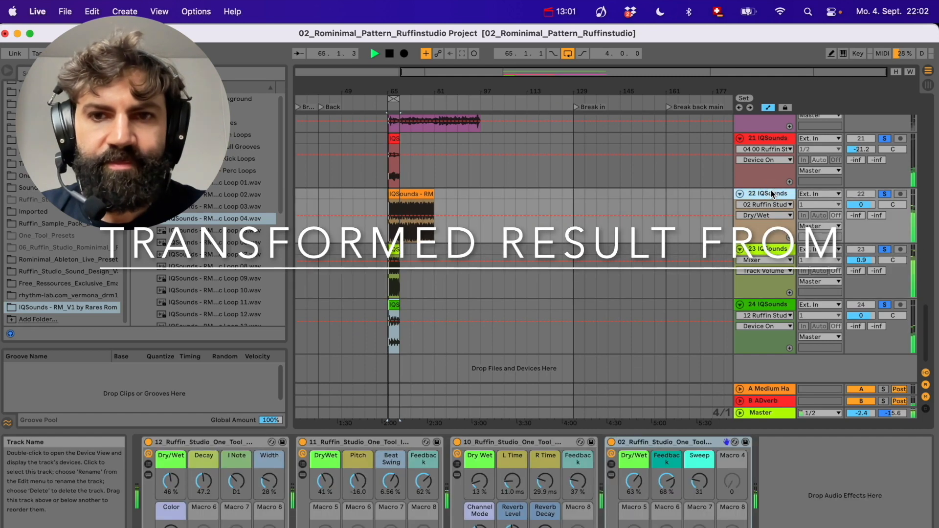
left_click(814, 114)
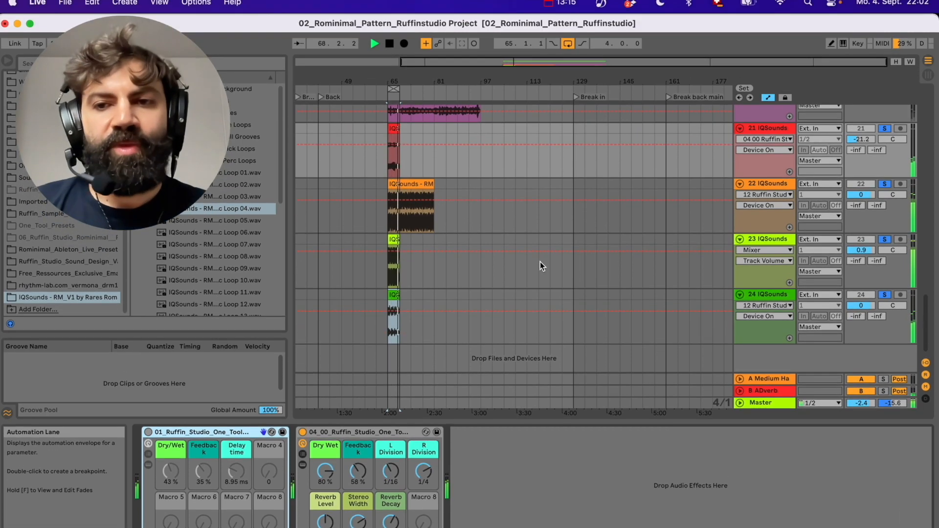
key("space")
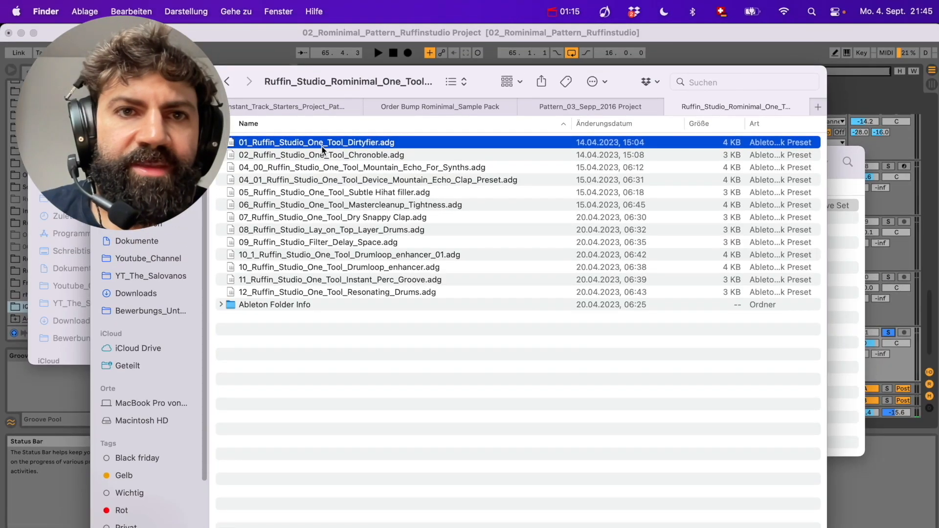
Step: Load 01_Ruffin_Studio_One_Tool_Dirtyfier.adg from Finder onto the 21 IQSounds track and vary its Dry/Wet macro during playback
left_click_drag(322, 149, 303, 421)
key("space")
left_click_drag(184, 398, 179, 397)
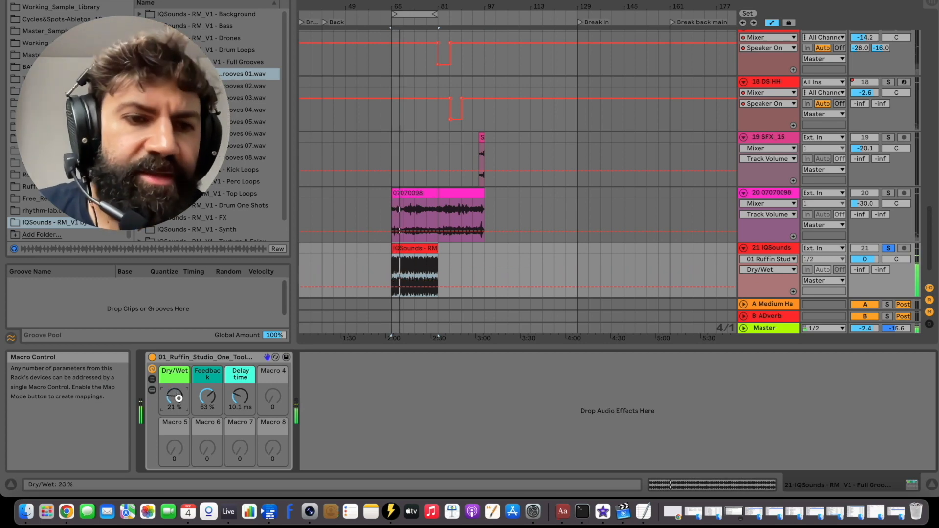
left_click_drag(179, 392, 179, 408)
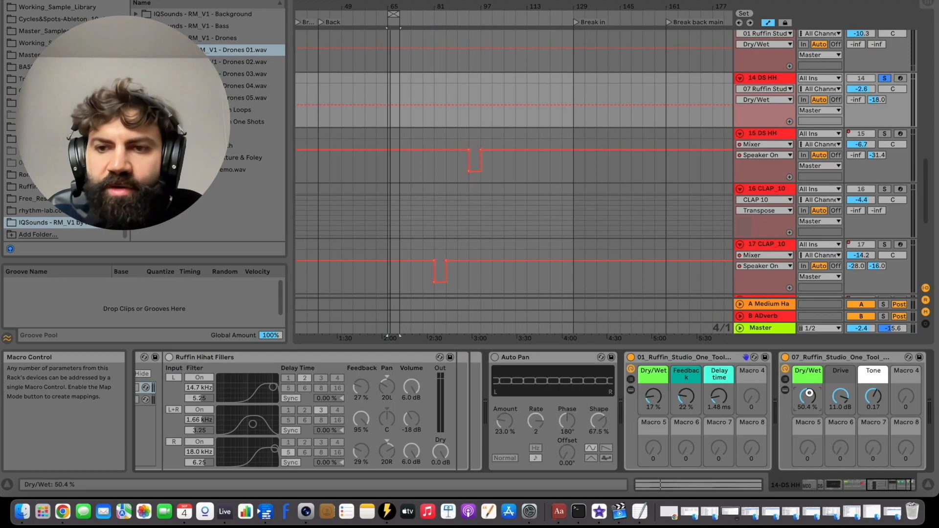
Step: Vary the Dry/Wet macro of the 07_Ruffin_Studio_One_Tool rack on the 14 DS HH track during playback
key("space")
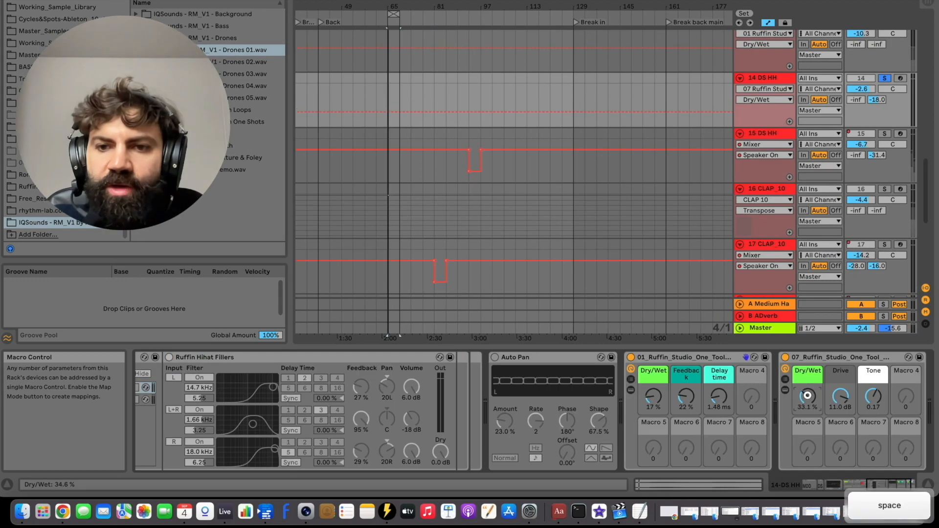
left_click_drag(809, 393, 809, 378)
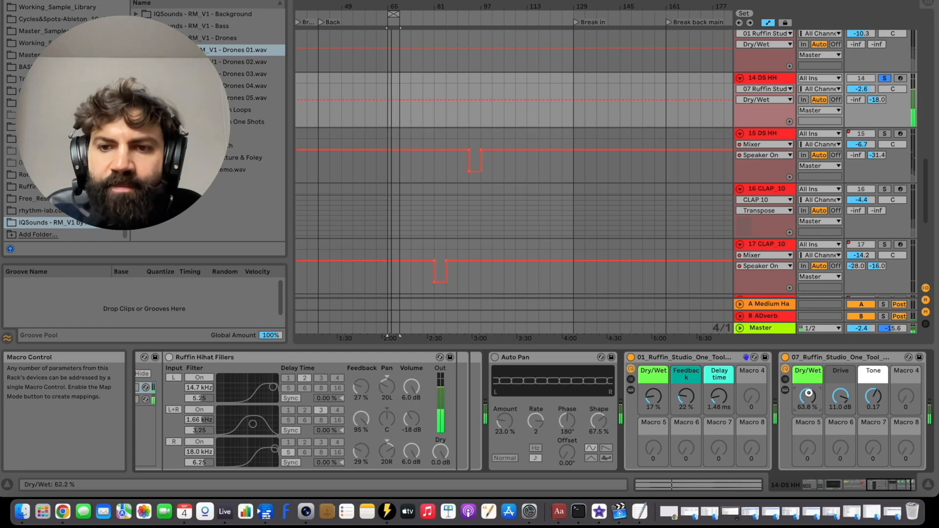
left_click(810, 398)
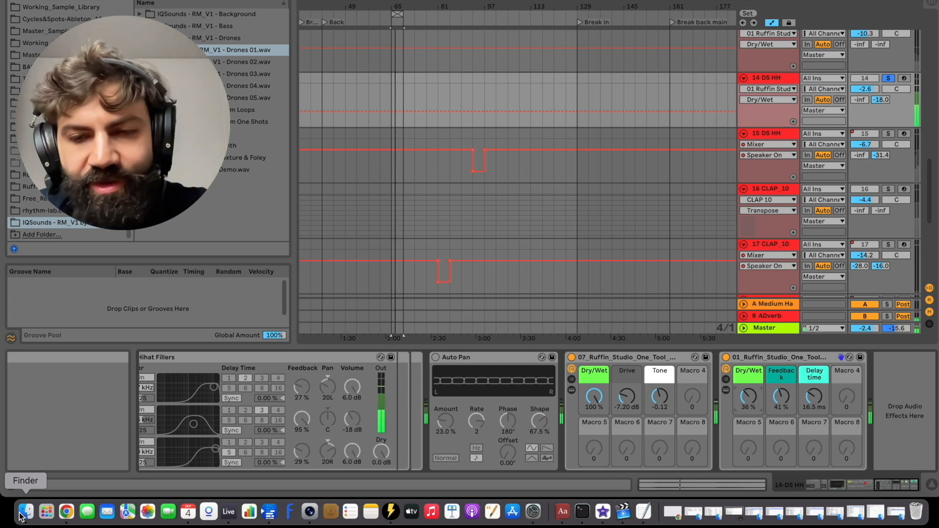
Step: Play the loop and display the effect racks on the 21 IQSounds track
key("space")
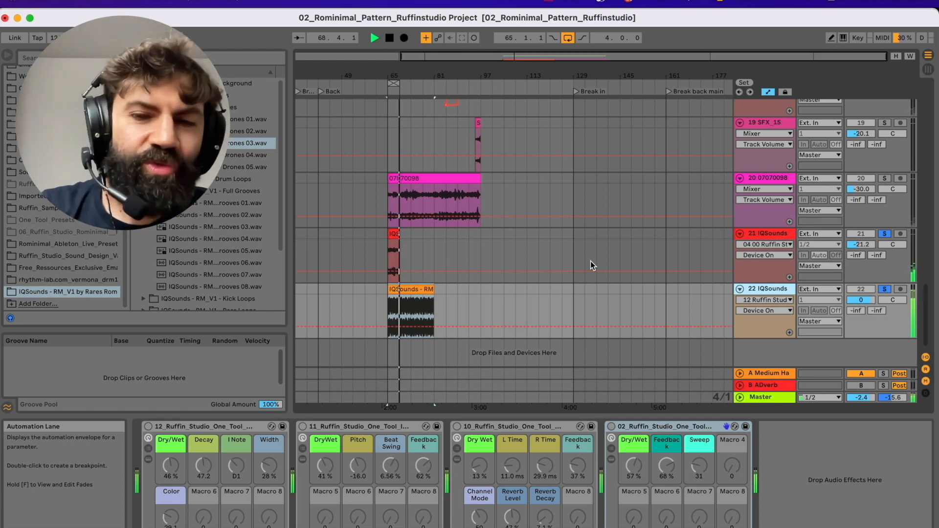
left_click(591, 261)
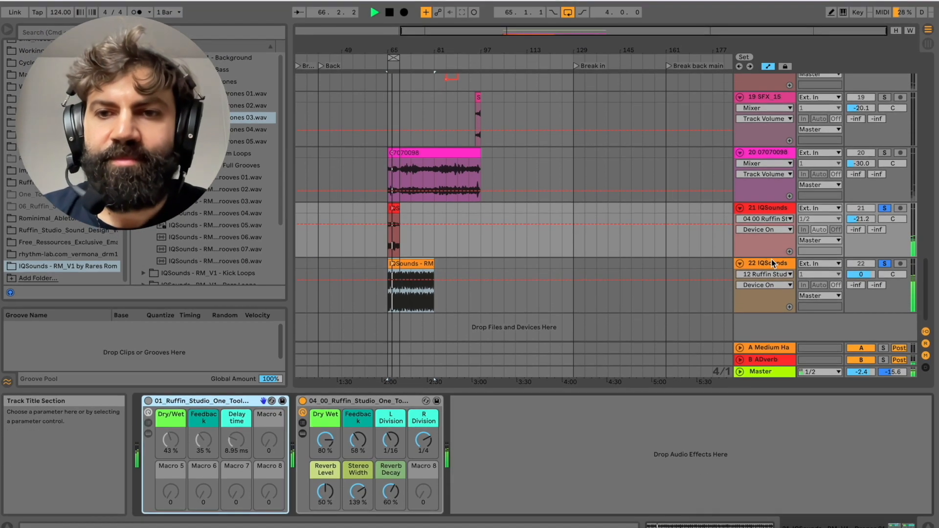
Step: Vary the Dry/Wet macro of the 02_Ruffin_Studio_One_Tool rack on track 22 and set the Kick Loop 01 track's volume to 0.9 dB
left_click(771, 285)
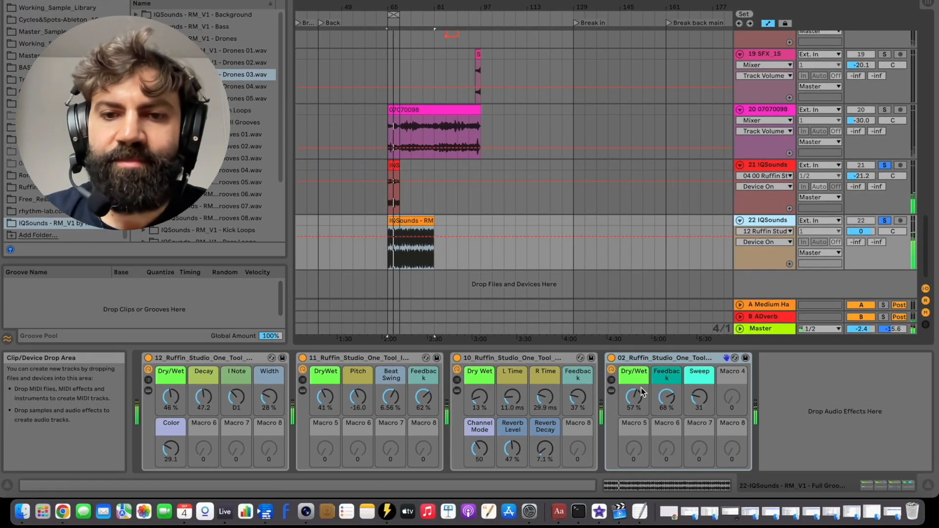
left_click_drag(637, 439, 637, 433)
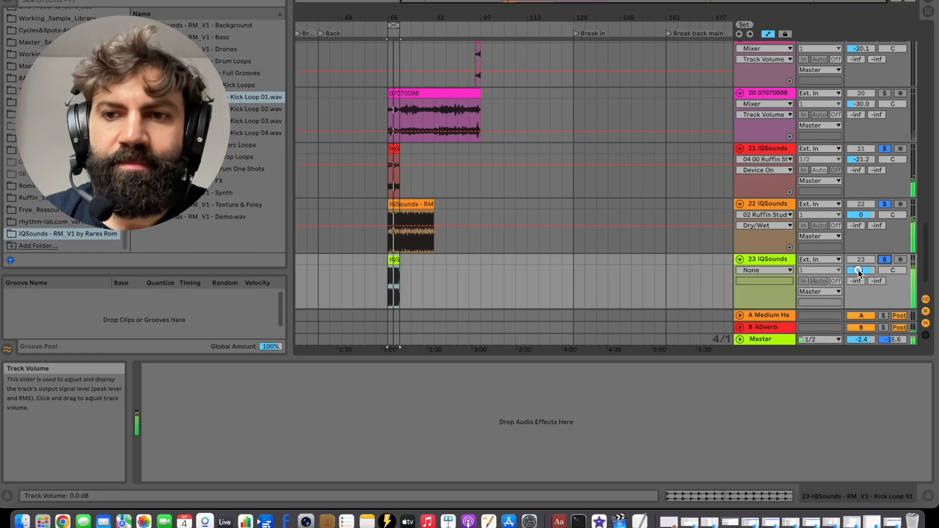
left_click_drag(858, 272, 858, 269)
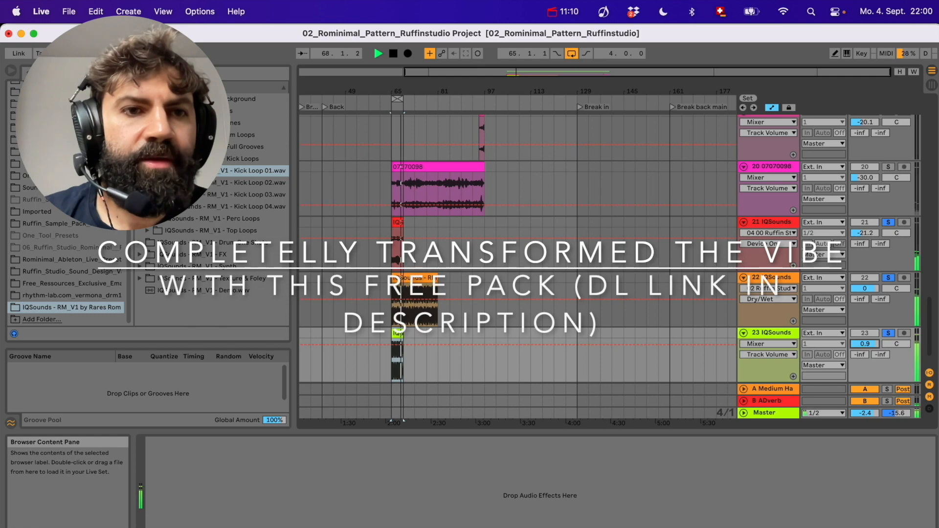
Step: Add the IQSounds - RM_V1 Perc Loop 04 sample at bar 65 on a new track and solo that track
left_click(200, 219)
left_click(200, 219)
left_click_drag(208, 221, 394, 266)
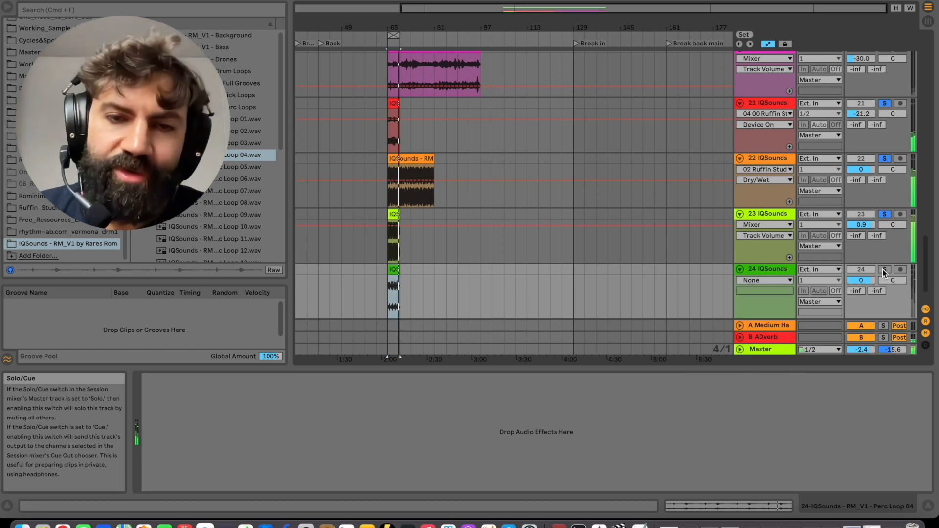
left_click(884, 269)
Step: Load the 12, 11 and 04_00 Ruffin Studio One Tool racks from Finder onto track 24 and reset its volume to 0 dB
left_click(782, 270)
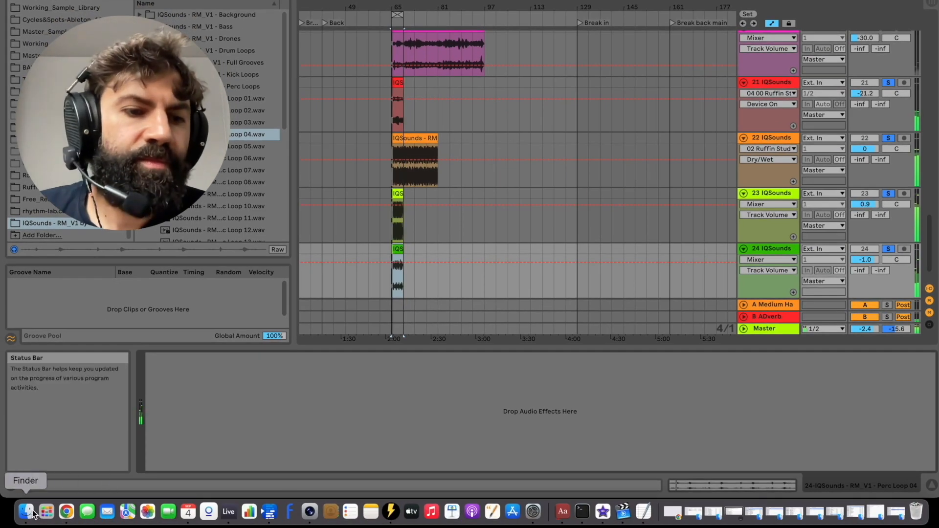
left_click(27, 511)
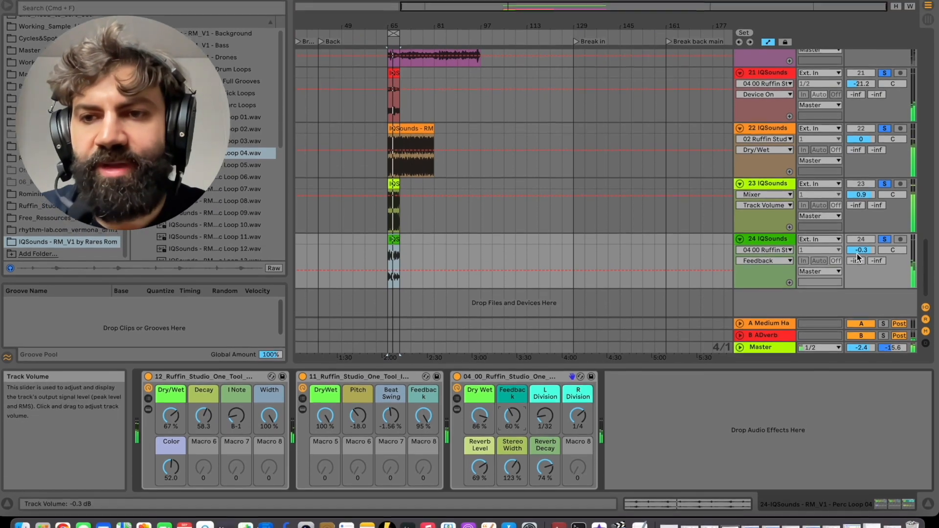
double_click(858, 233)
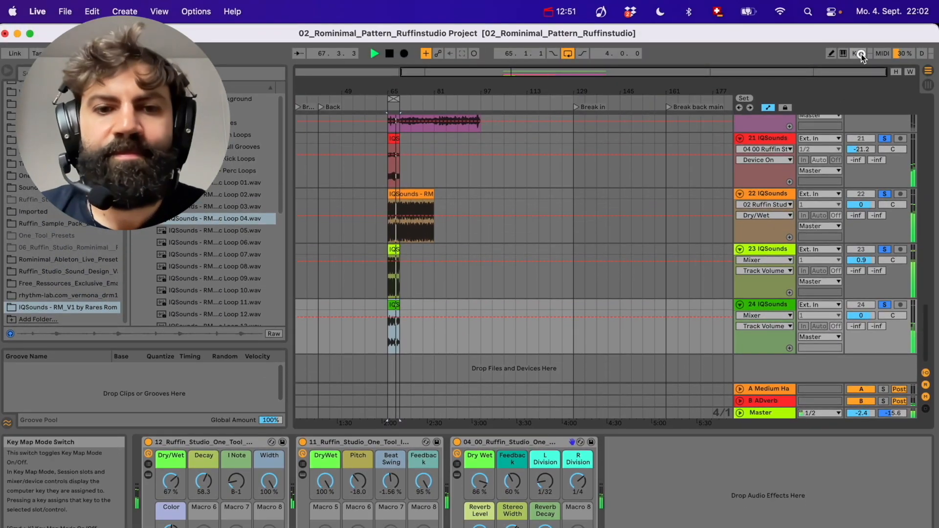
Step: Map the M key to the on/off switch of track 24's 04_00 rack and toggle the mapped racks during playback
key("super+k")
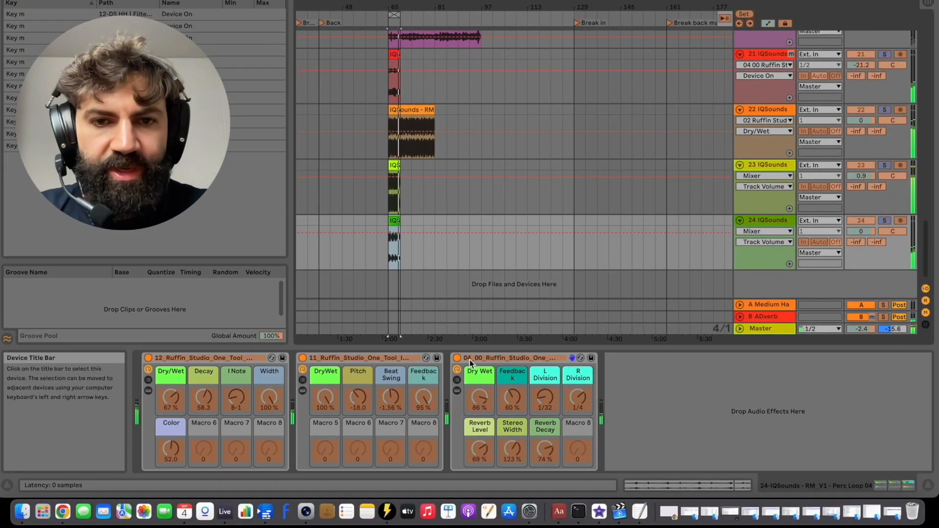
left_click(457, 358)
key("m")
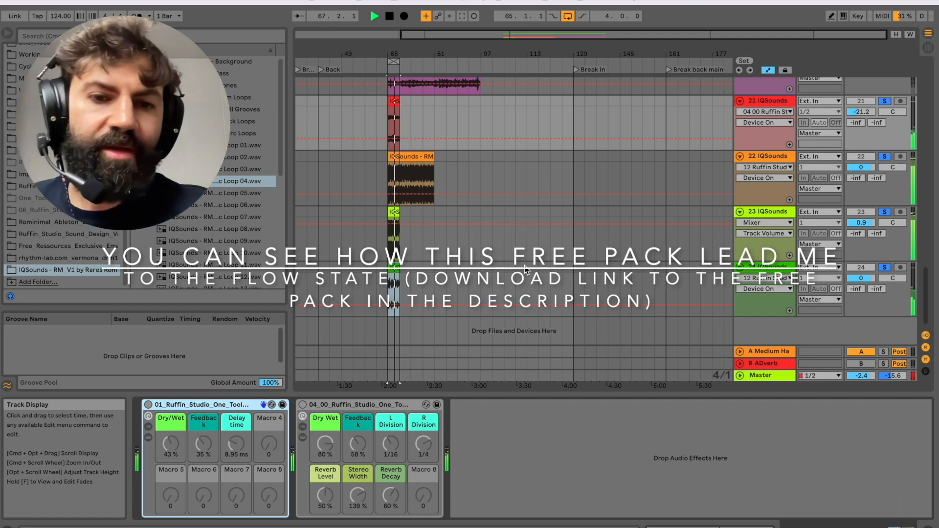
key("m")
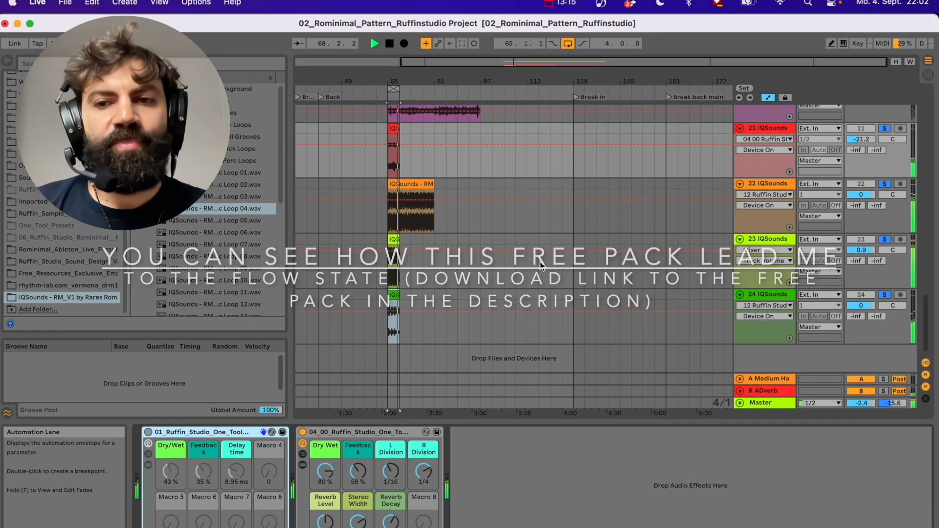
key("space")
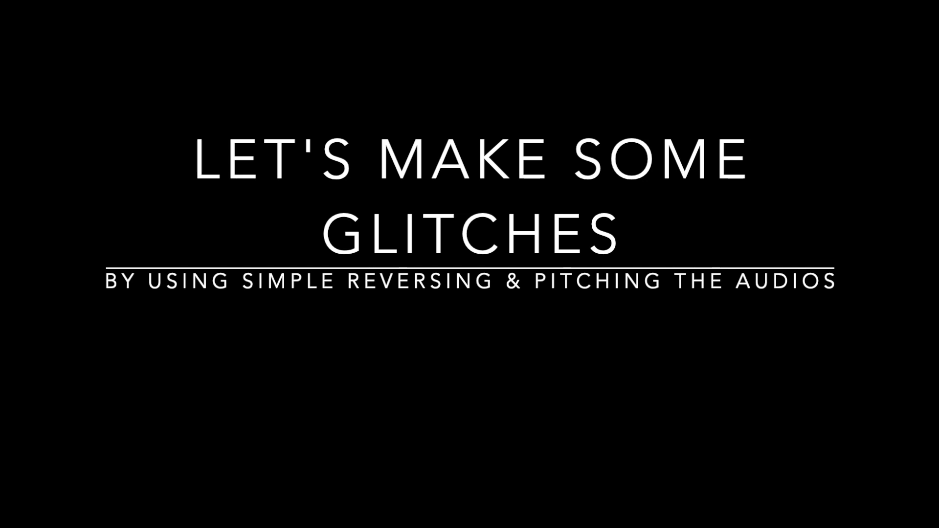
Step: Adjust the Transpose of the short reversed laser clip at bar 50 on the first audio track while auditioning it
key("space")
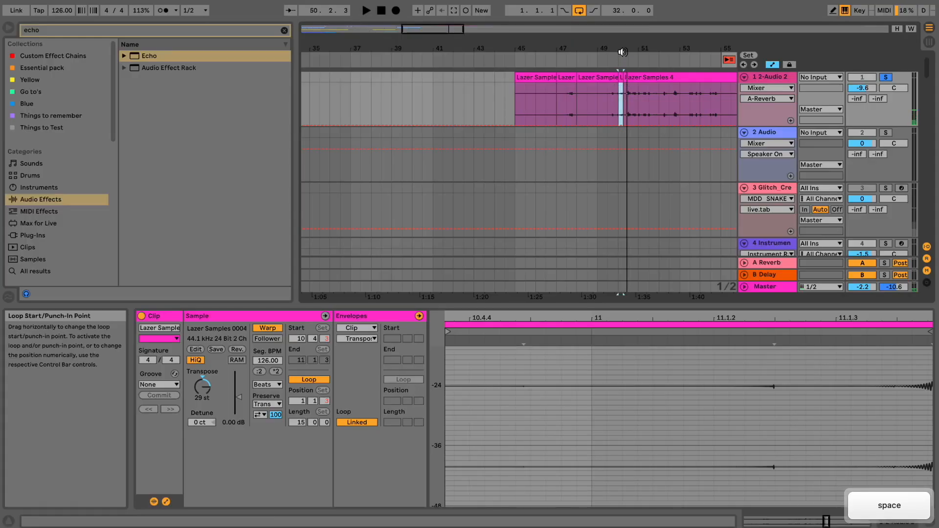
left_click_drag(622, 43, 620, 69)
key("space")
key("space")
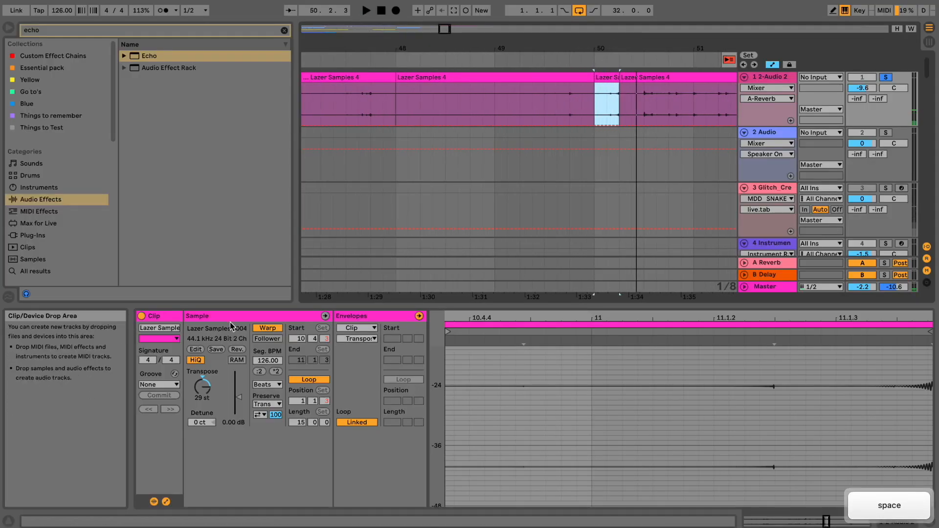
mouse_move(203, 386)
left_mouse_down()
mouse_move(202, 403)
mouse_move(200, 370)
left_mouse_up()
key("space")
key("space")
key("space")
Step: Listen to the Lazer Samples 4 clip from 50.3.1 and from 50.4.1
left_click(642, 104)
key("space")
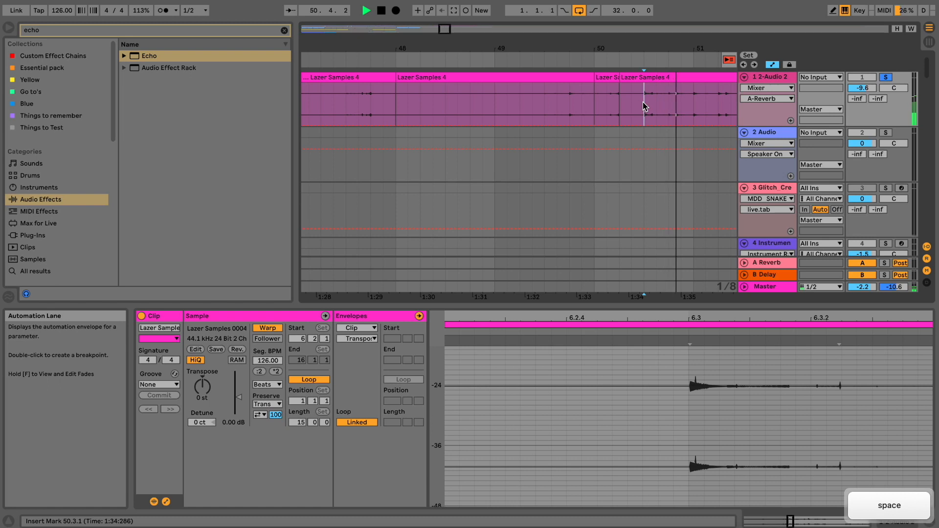
left_click(664, 105)
key("space")
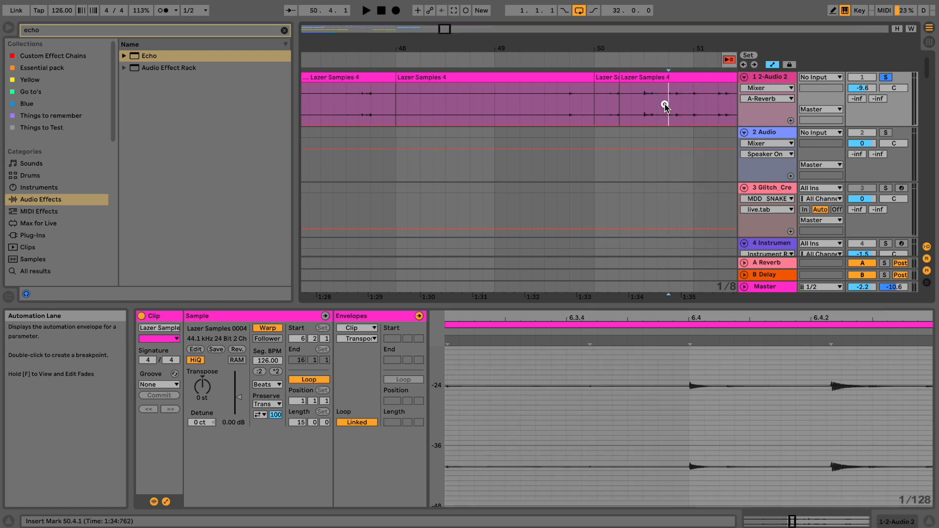
Step: Split the Lazer Samples 4 clip between 50.4.1 and 51.1.1, reverse that section and play it back
left_click_drag(681, 48, 680, 57)
left_click_drag(610, 109, 647, 116)
key("super+e")
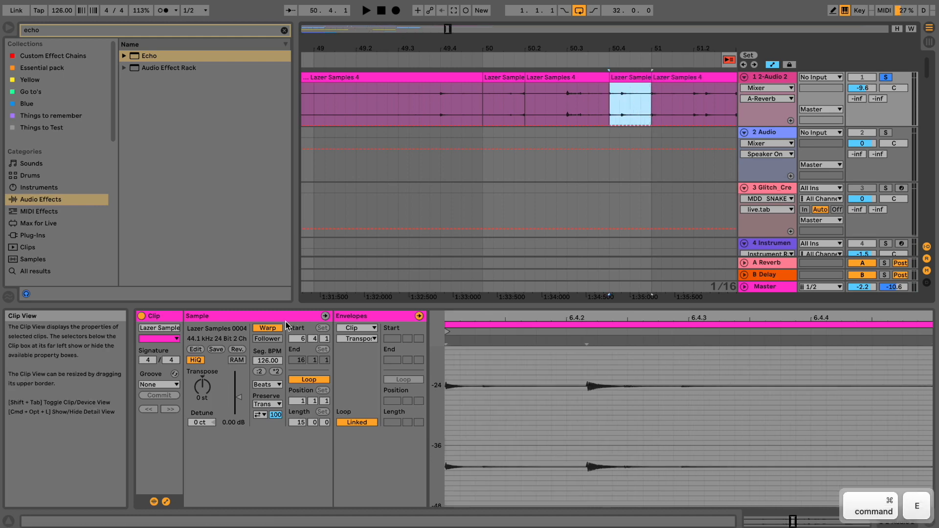
left_click(236, 246)
key("space")
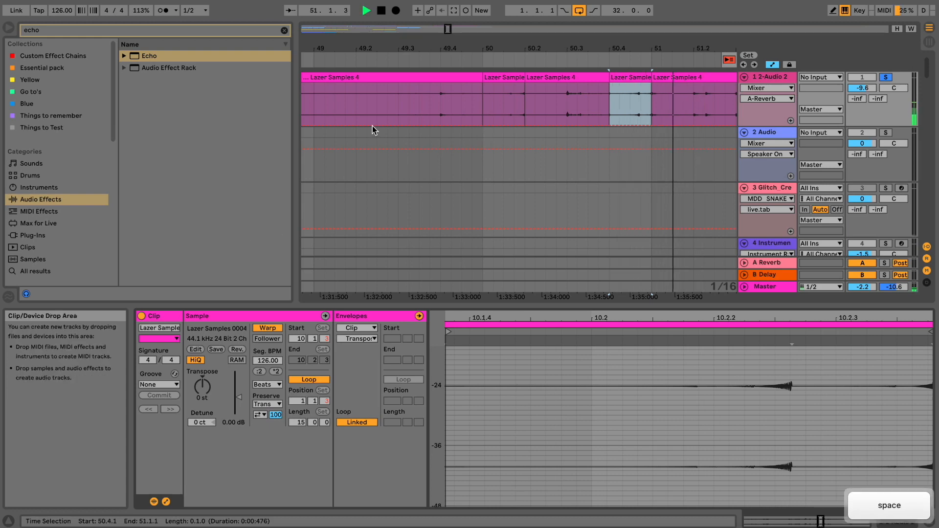
key("space")
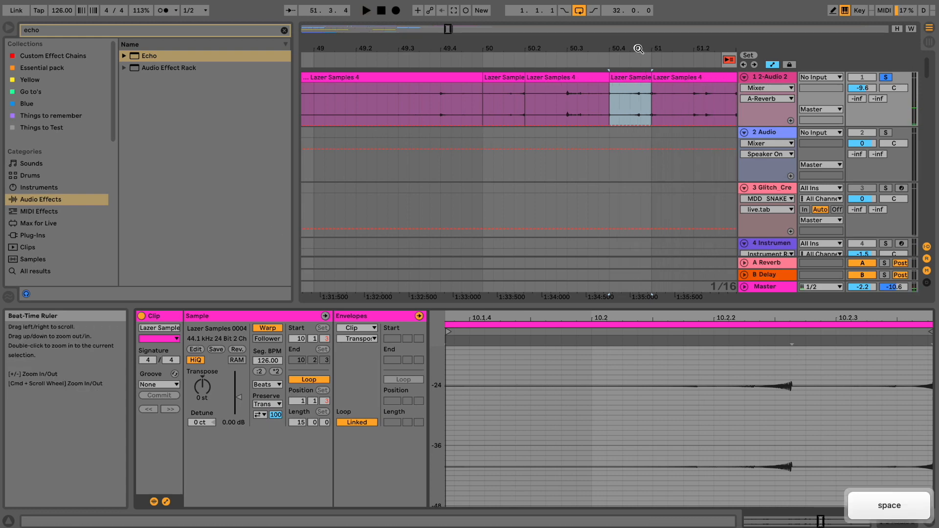
Step: Return the section at 50.4.1 to its forward version, listen to it, and reverse it again
left_click_drag(637, 56, 637, 48)
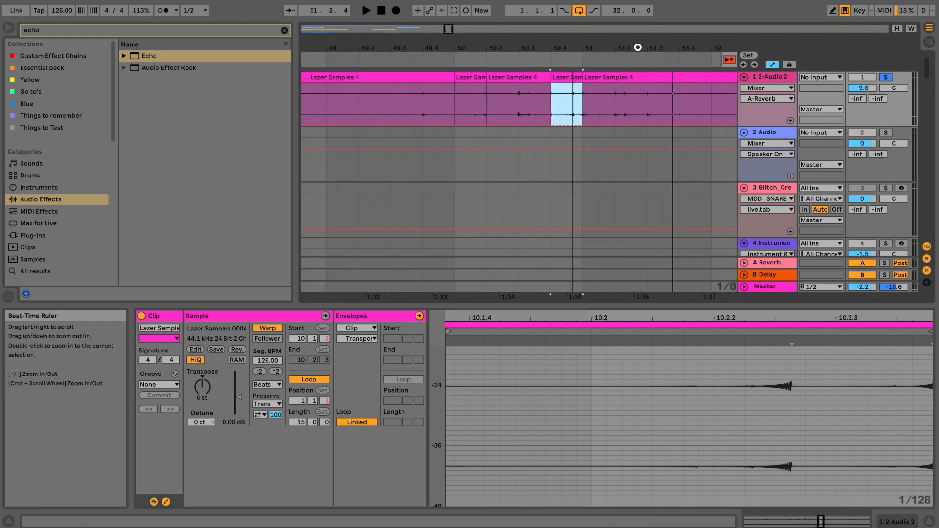
left_click(237, 349)
key("space")
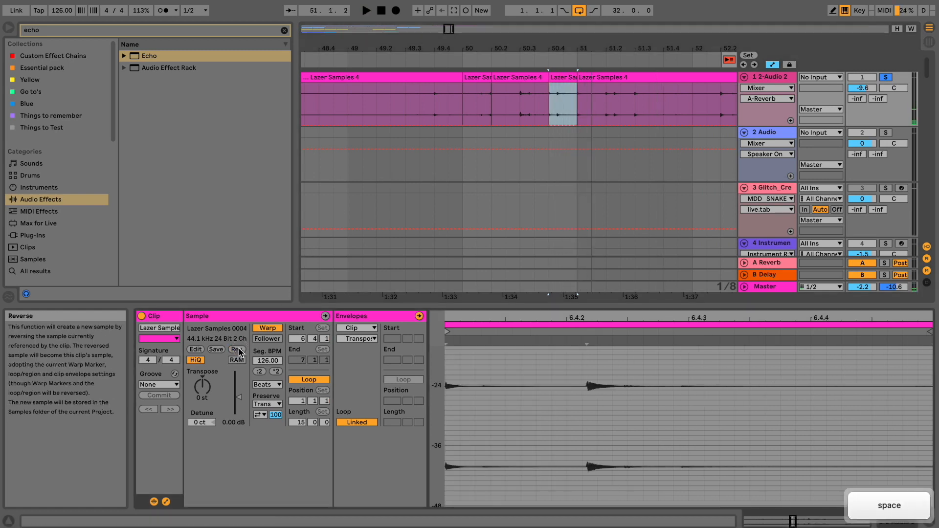
left_click(238, 350)
Step: Transpose the reversed section at 50.4.1 to 28 st and raise its clip gain to about 4.13 dB while listening
key("space")
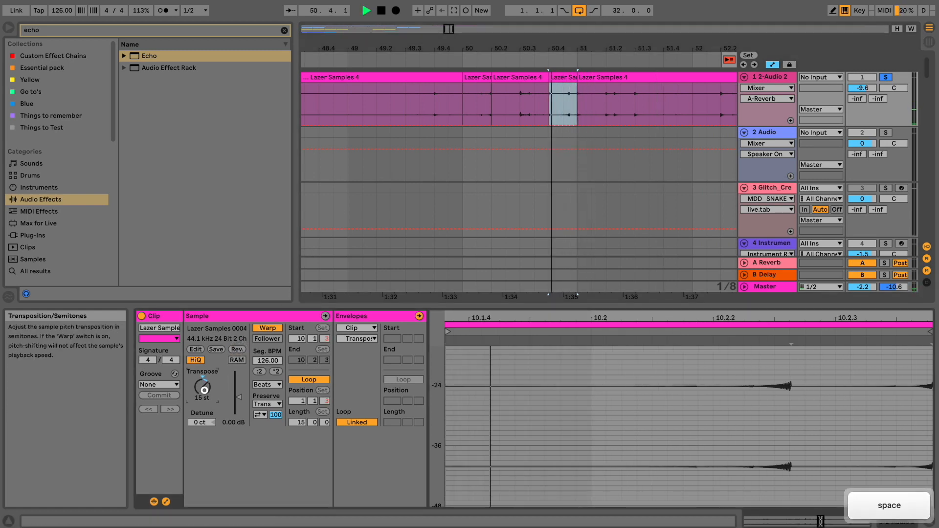
left_click_drag(205, 391, 205, 390)
key("space")
key("space")
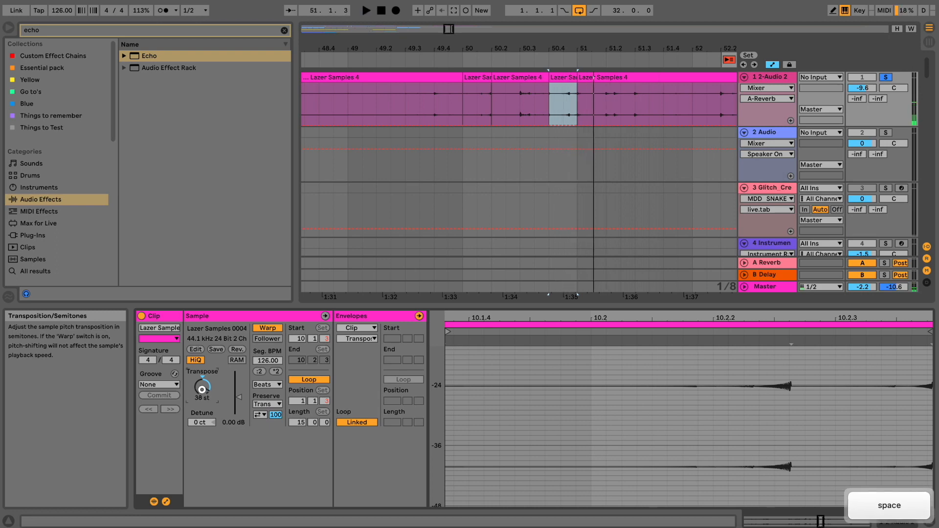
left_click_drag(225, 397, 225, 394)
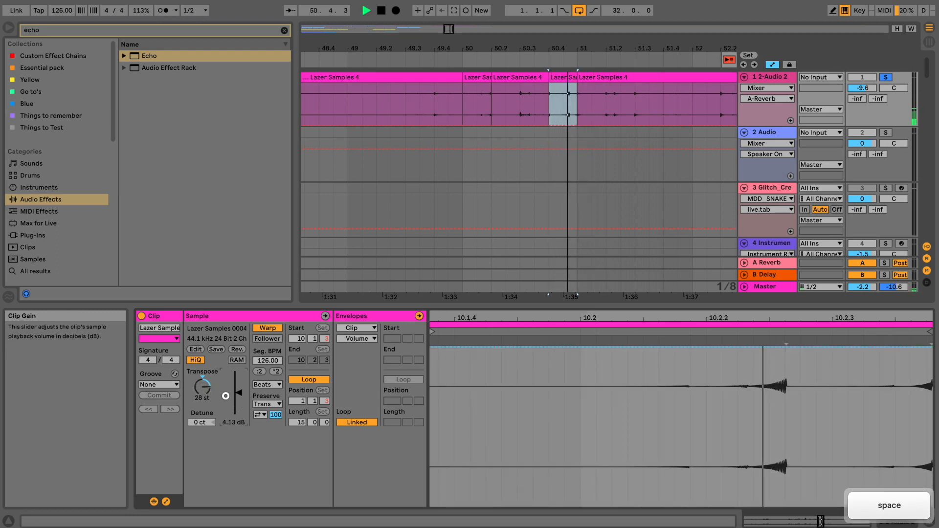
key("space")
key("space")
Step: Solo the Lazer Samples track and play its orange Rev clip at 8.3.1
left_click_drag(580, 48, 578, 43)
scroll(532, 147, "down", 5)
key("w")
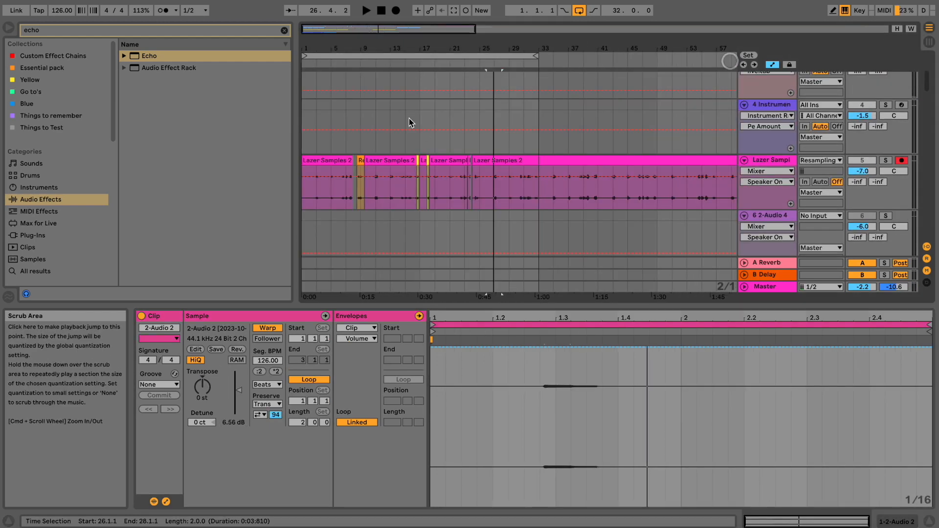
left_click(360, 160)
left_click(885, 161)
key("space")
key("space")
left_click_drag(358, 42, 480, 180)
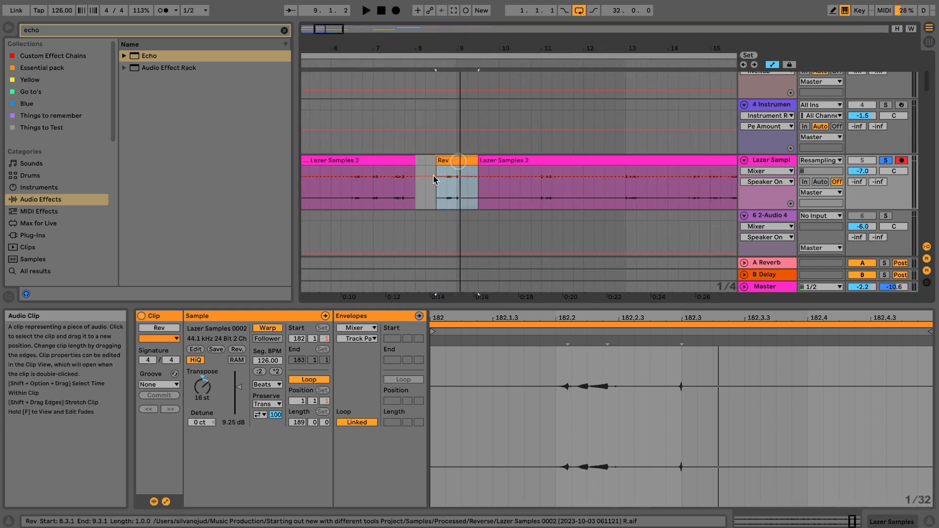
Step: Reset the Rev clip's Transpose to 0 st and compare its reversed and forward sound
left_click(203, 394)
key("Delete")
key("space")
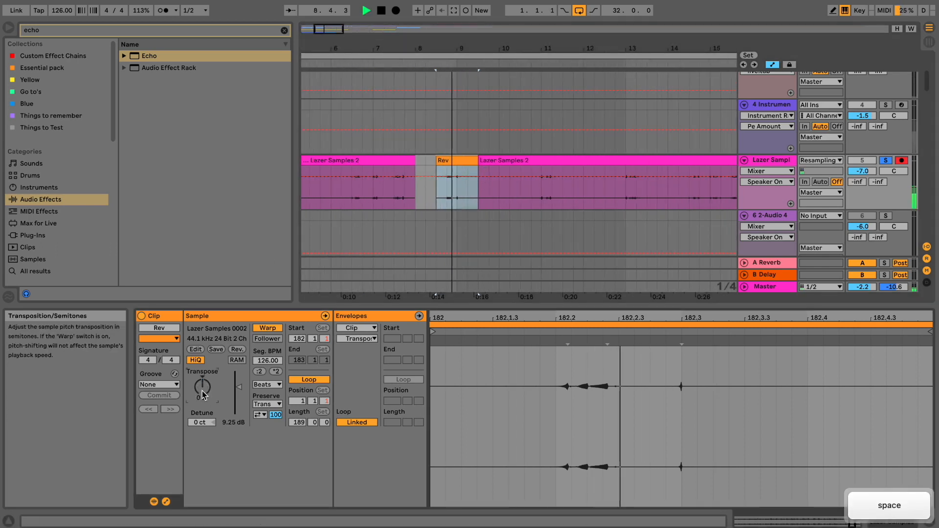
key("space")
key("space")
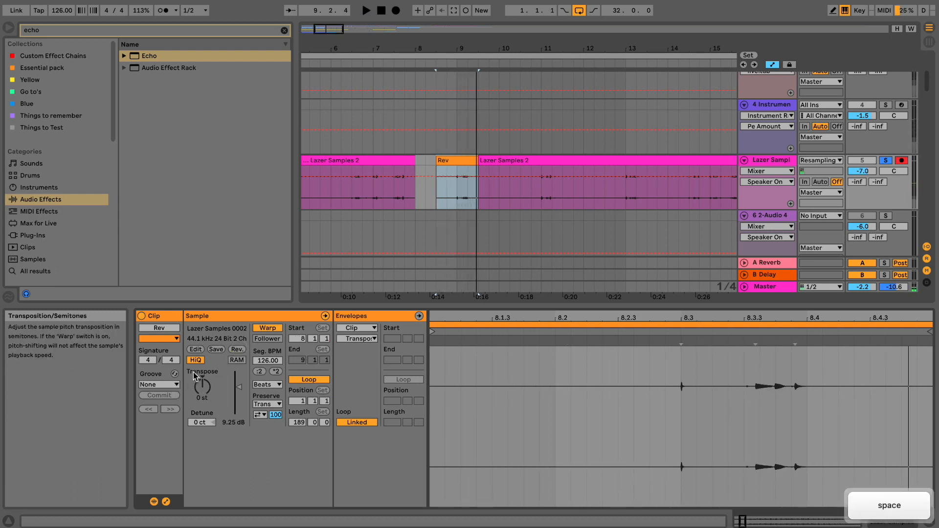
left_click(236, 350)
Step: Audition the Rev clip transposed to 20, 40 and 19 st and settle its Transpose on 16 st
left_click(211, 387)
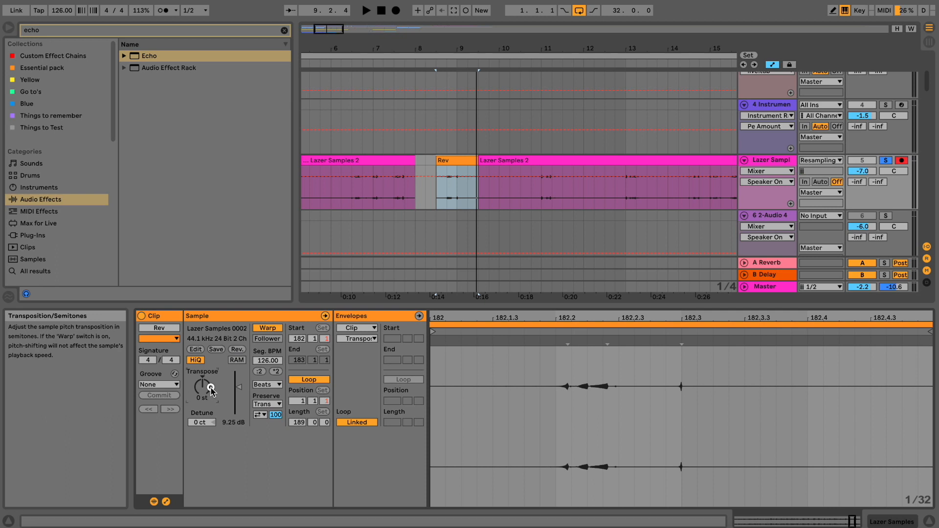
key("space")
left_click_drag(205, 394, 205, 377)
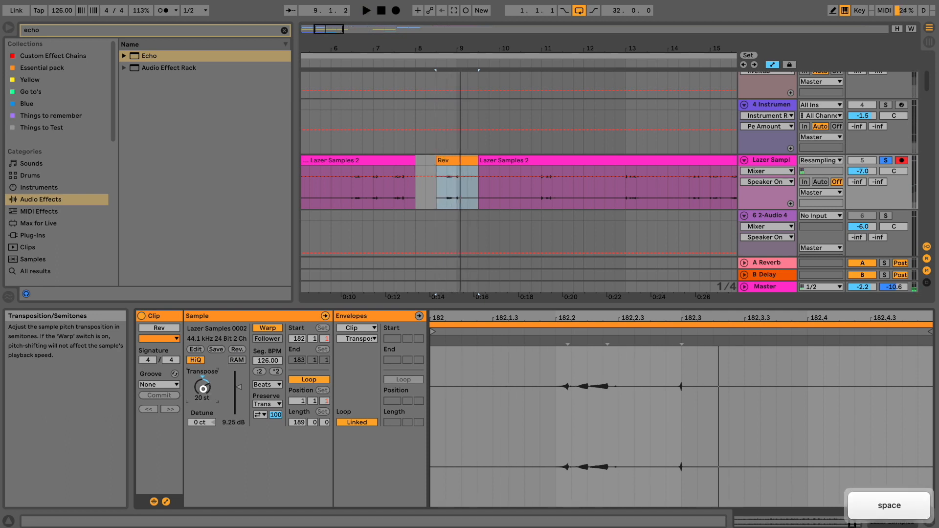
key("space")
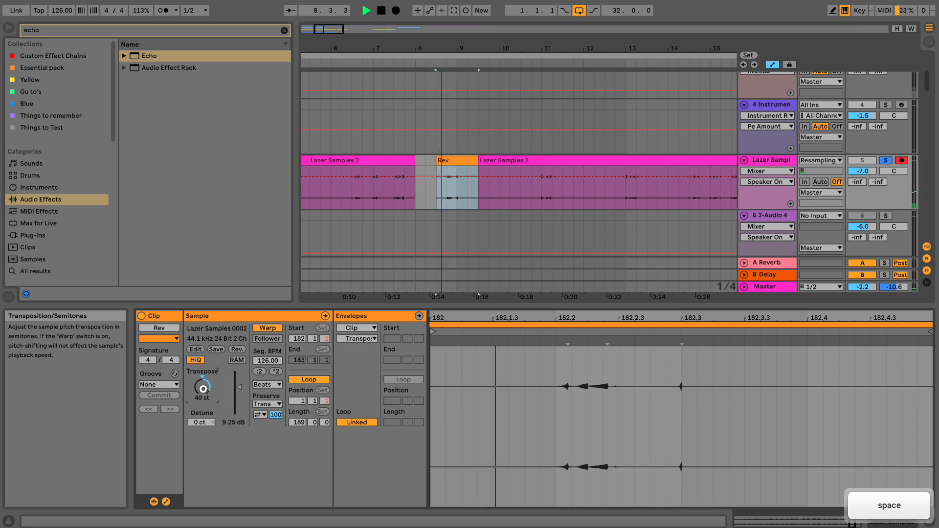
key("space")
left_click_drag(203, 390, 203, 398)
key("space")
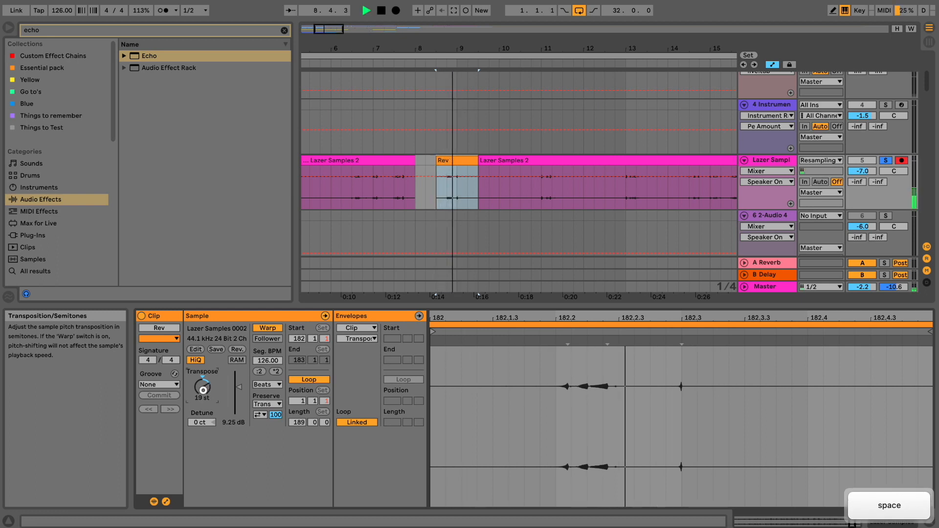
key("space")
Step: Play the Lazer Samples track from around bar 7 through the Rev clip to hear the glitch in context
left_click_drag(568, 47, 566, 42)
left_click(358, 66)
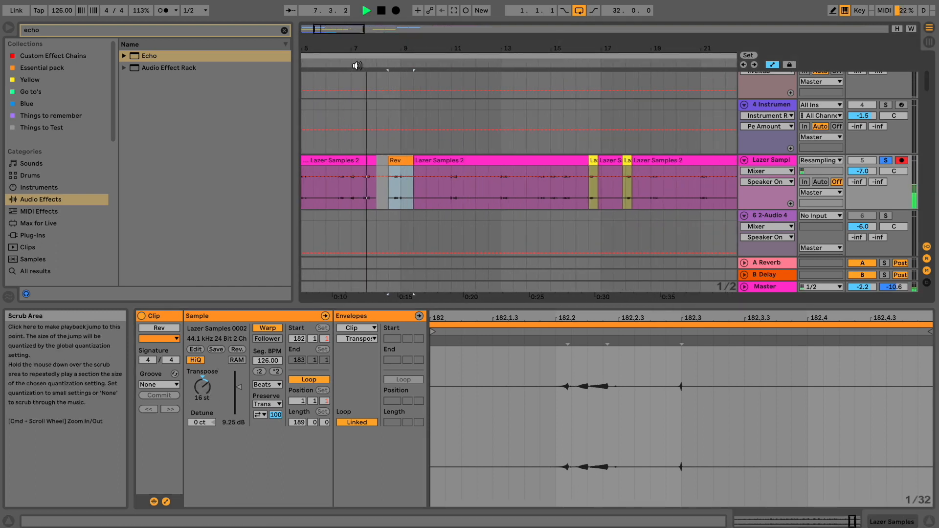
left_click_drag(378, 45, 380, 51)
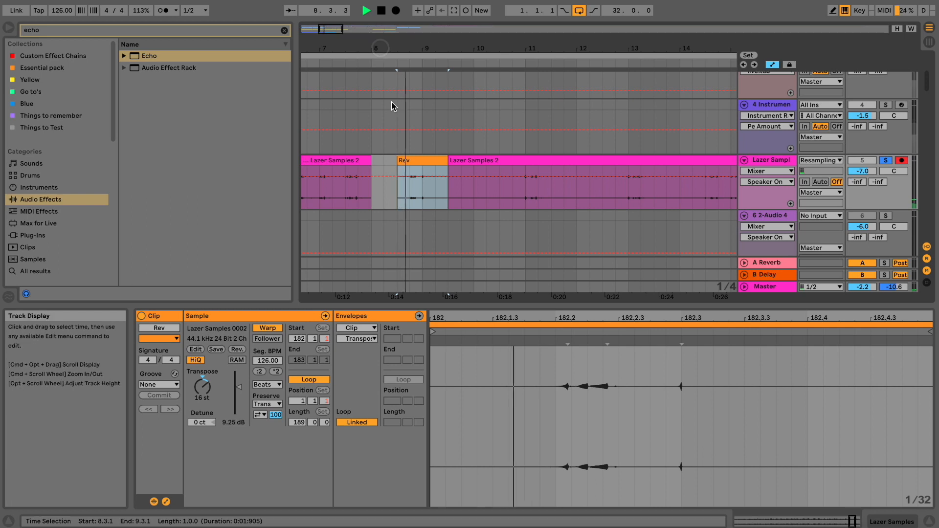
key("space")
left_click_drag(505, 50, 503, 40)
Step: Browse to the Laser Alien samples under 13. Laser in 01. Individual Hits and preview Laser Modular Alien Burp 01.wav
scroll(25, 193, "down", 6)
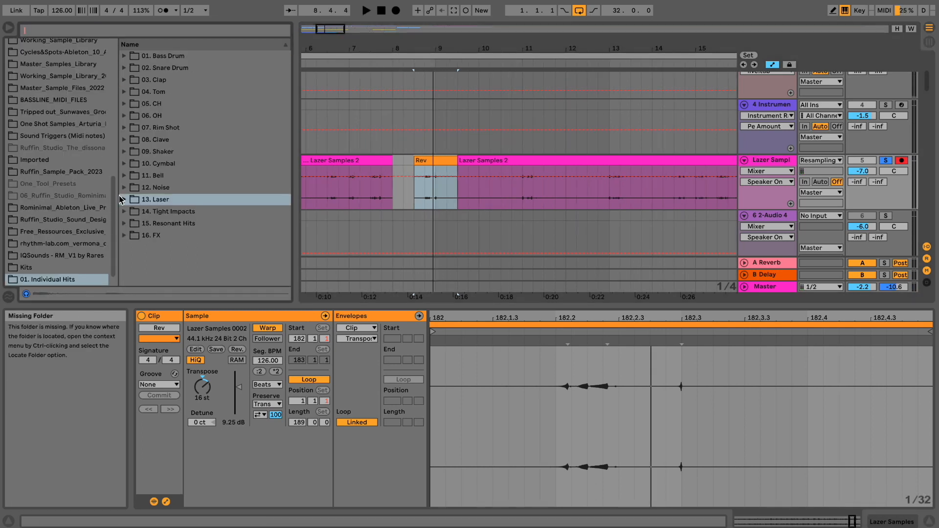
left_click(124, 200)
left_click(151, 224)
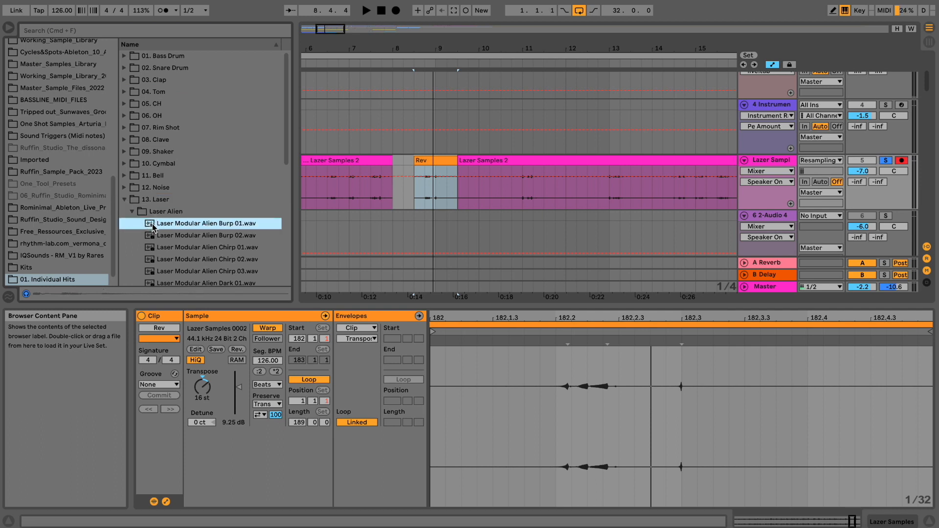
Step: Preview the Laser Alien samples from Laser Modular Alien Burp 02.wav down to Small 01.wav and back to Sad.wav
left_click(161, 235)
key("Down")
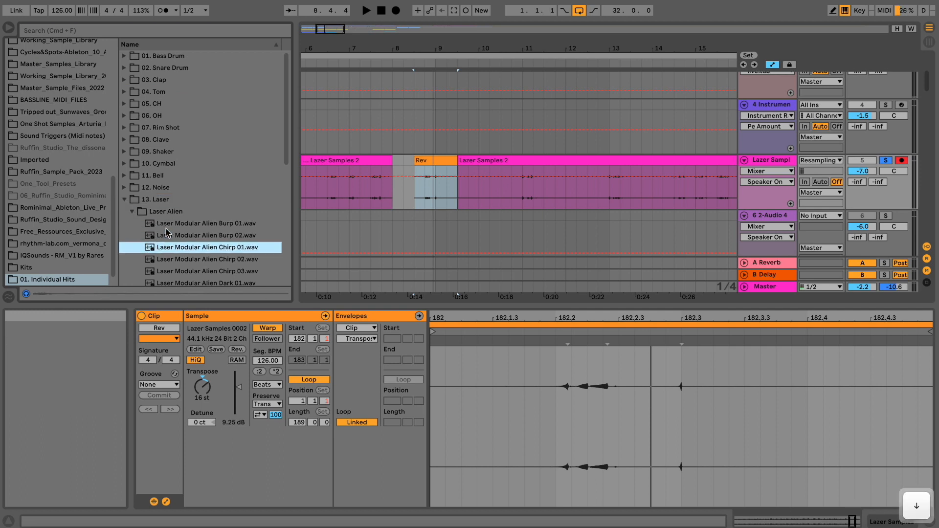
key("Down")
key("Down")
key("Down")
key("Down")
key("Down")
key("Down")
key("Down")
key("Down")
key("Down")
key("Down")
key("Down")
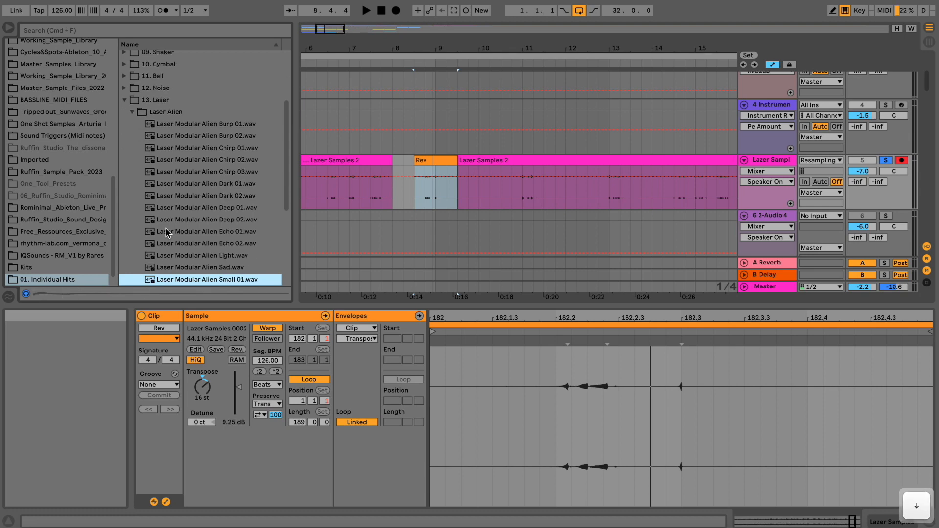
key("Up")
Step: Play the Rev clip and the Lazer Samples 2 passages at bars 11 and 13 on the Lazer Samples track
key("space")
left_click(424, 191)
key("space")
key("space")
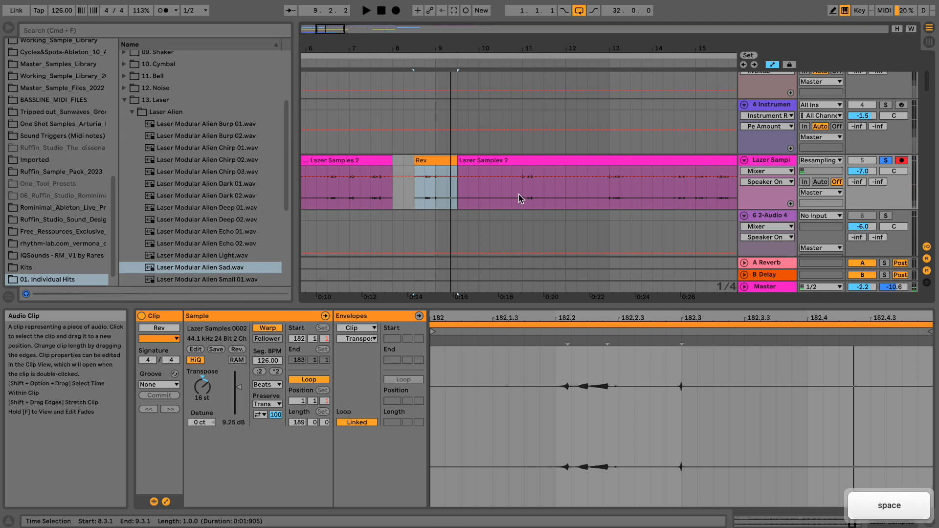
left_click(522, 193)
key("space")
left_click(605, 179)
key("space")
key("space")
Step: Preview the Laser Modular Alien Burp 01, Chirp 01 and Dark 01 samples and play Lazer Samples 2 from bar 11 for comparison
left_click(244, 124)
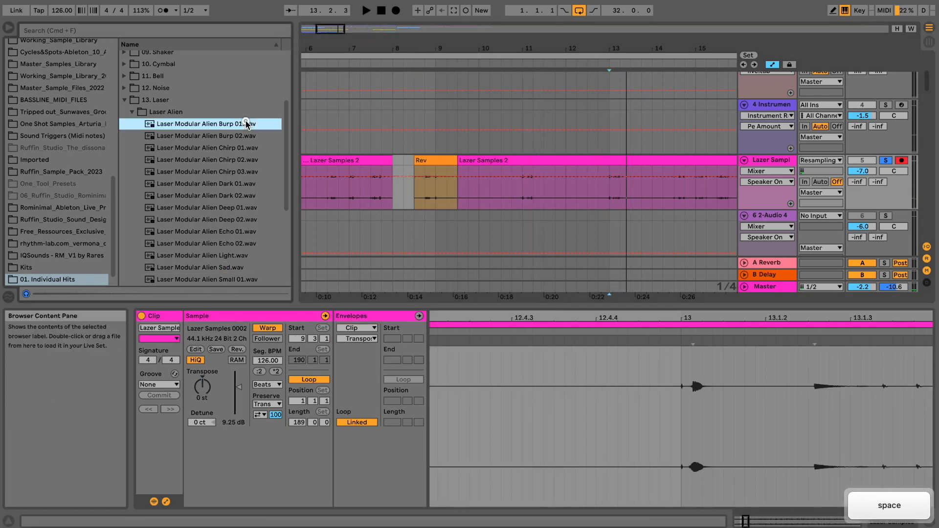
left_click(244, 148)
left_click(245, 183)
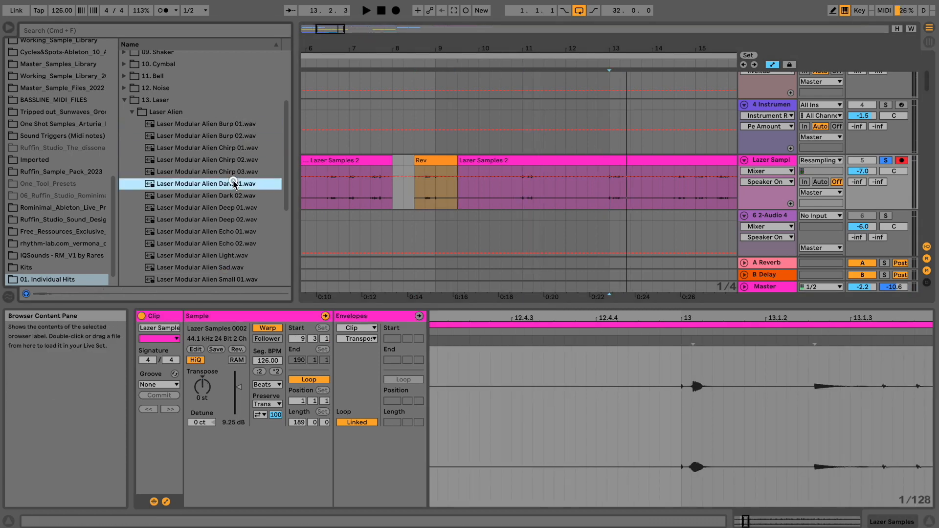
left_click(524, 192)
key("space")
key("space")
Step: Play the Lazer Samples 4 clips on the 1 2-Audio 2 track from bar 50
scroll(580, 123, "up", 5)
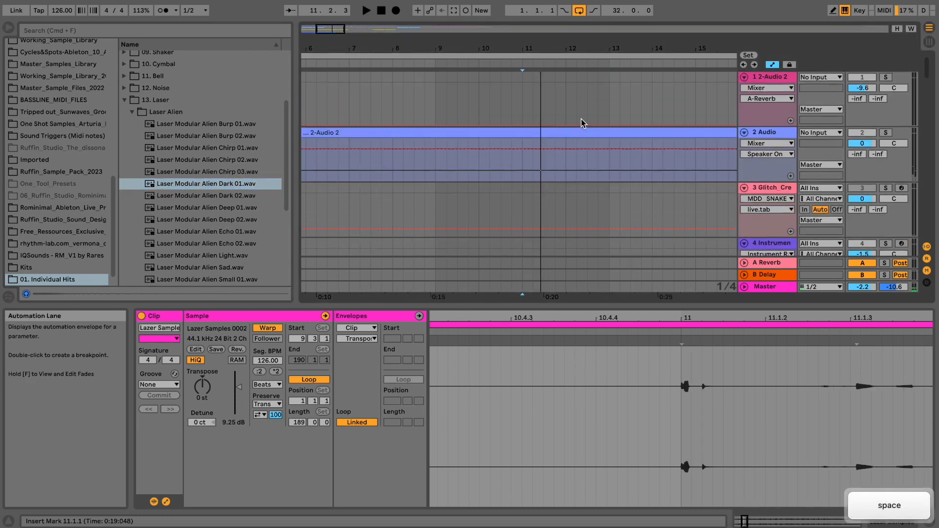
mouse_move(556, 48)
left_mouse_down()
mouse_move(619, 42)
mouse_move(564, 48)
mouse_move(570, 42)
left_mouse_up()
key("space")
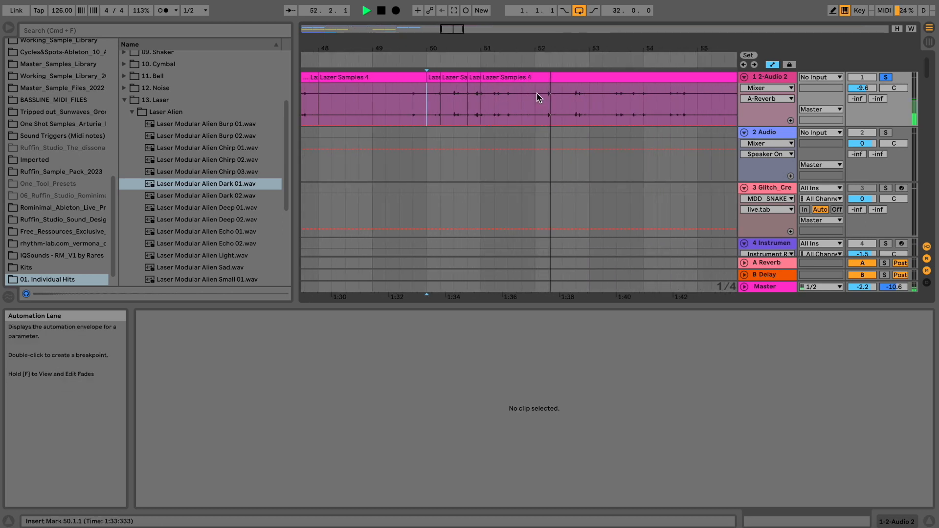
key("space")
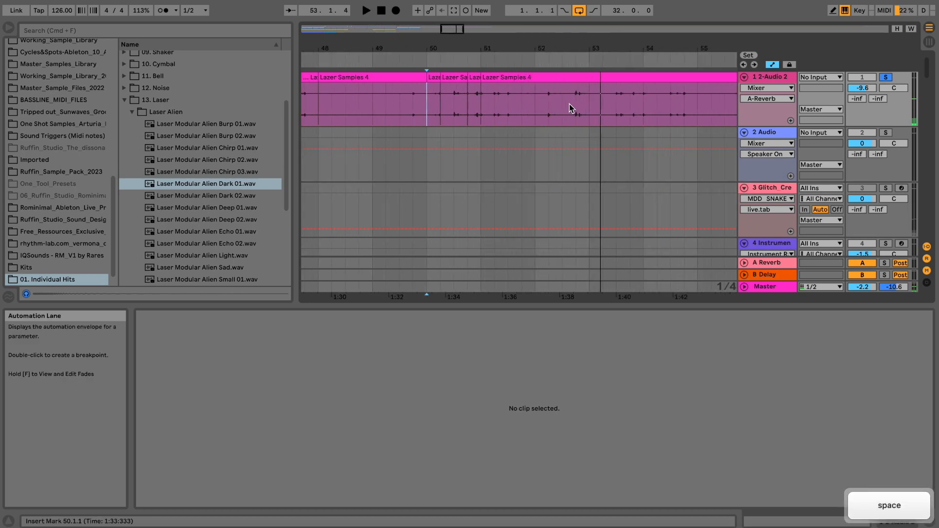
Step: Split the section from 52.4.1 to 53.1.1 out of Lazer Samples 4 as its own clip
left_click(571, 105)
mouse_move(579, 47)
left_mouse_down()
mouse_move(579, 56)
mouse_move(575, 43)
left_mouse_up()
left_click_drag(568, 108, 627, 117)
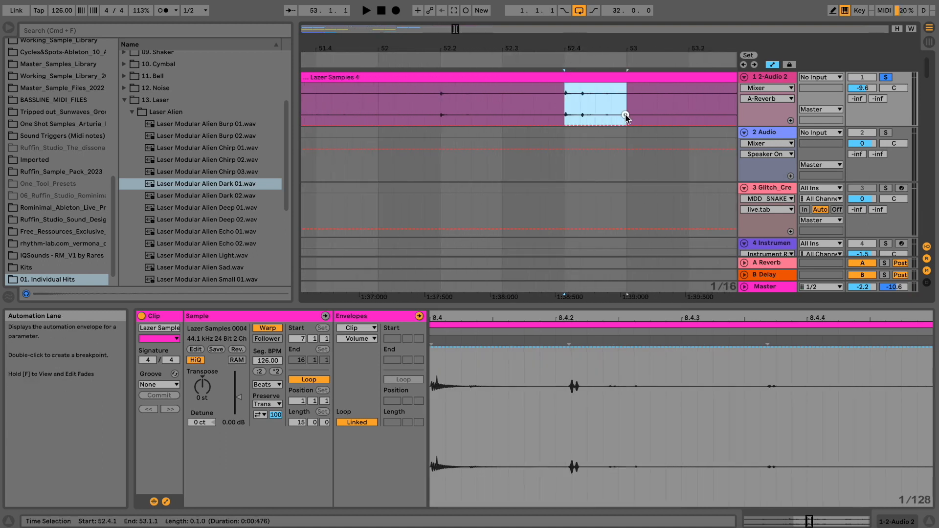
key("super+e")
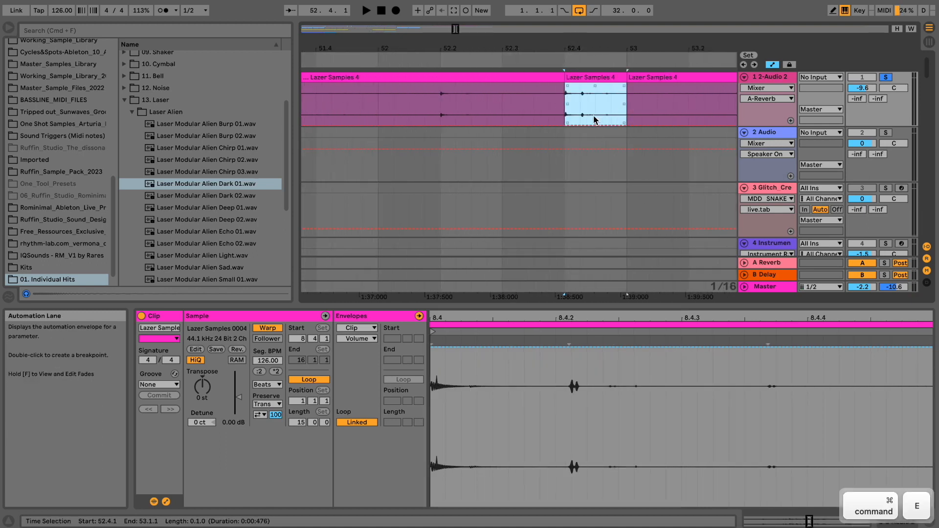
Step: Reverse the split clip at 52.4.1 and raise its Transpose to 27 st, playing it to check the sound
left_click(234, 351)
left_click_drag(199, 391, 197, 389)
key("space")
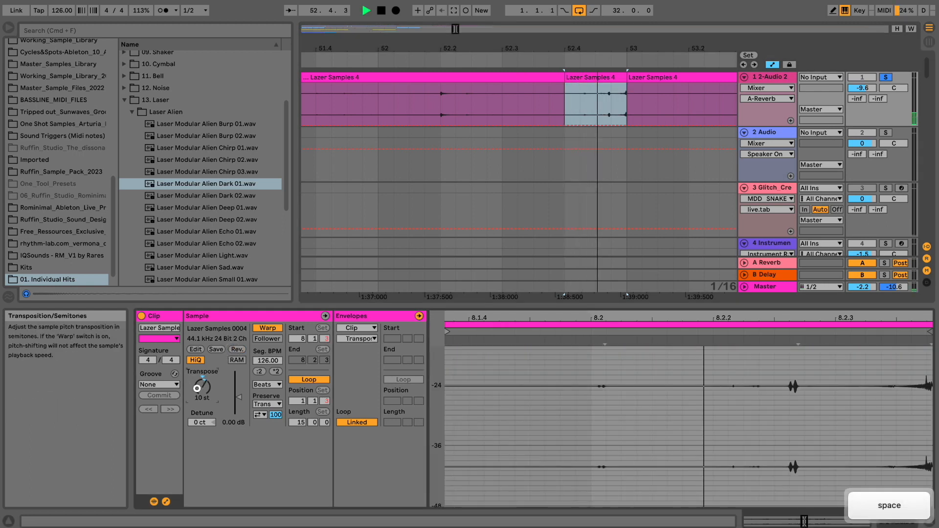
key("space")
key("space")
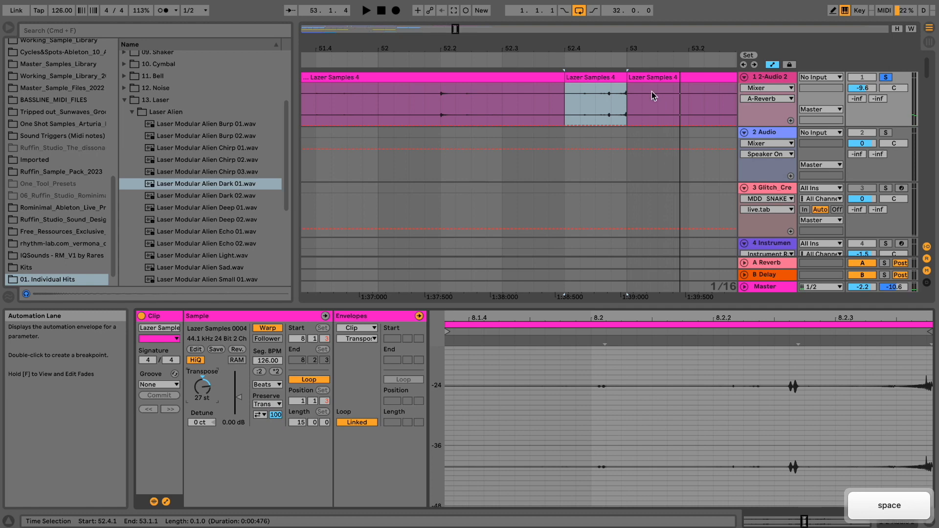
Step: Play Lazer Samples 4 from 53.3.1 and split the section from 53.3.1 to 53.3.3 into its own clip
left_click_drag(652, 44, 511, 20)
left_click(556, 103)
key("space")
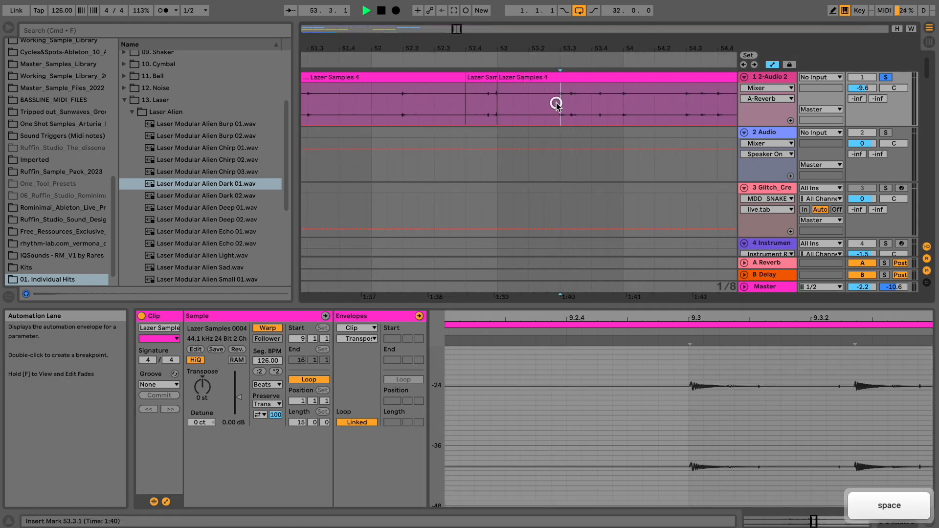
left_click_drag(560, 107, 581, 111)
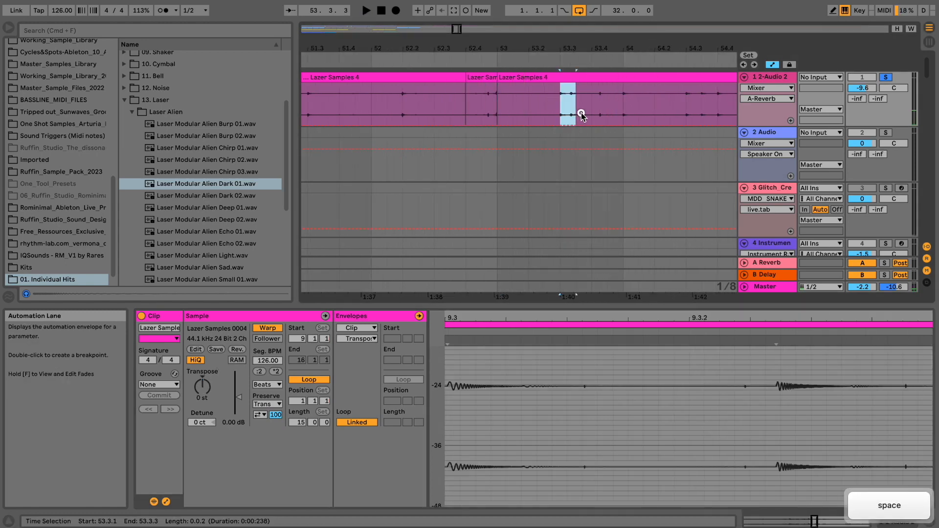
key("super+e")
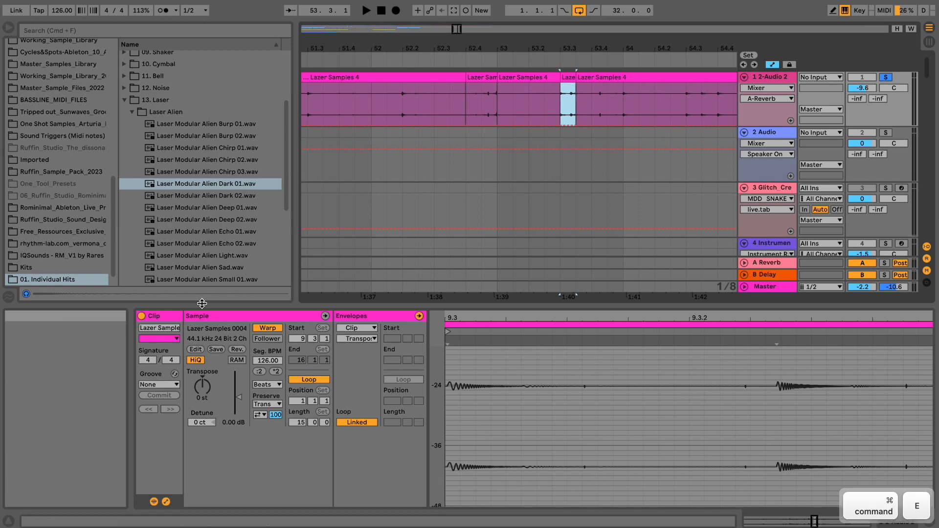
Step: Reverse the clip at 53.3.1 with Transpose at -21 st and duplicate it to 53.3.3
key("space")
left_click_drag(202, 390, 202, 384)
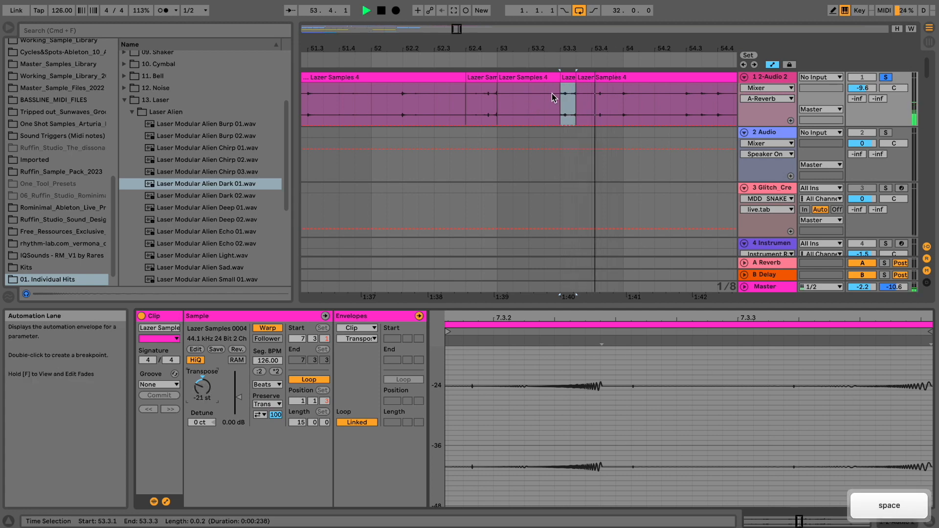
left_click_drag(566, 79, 581, 79)
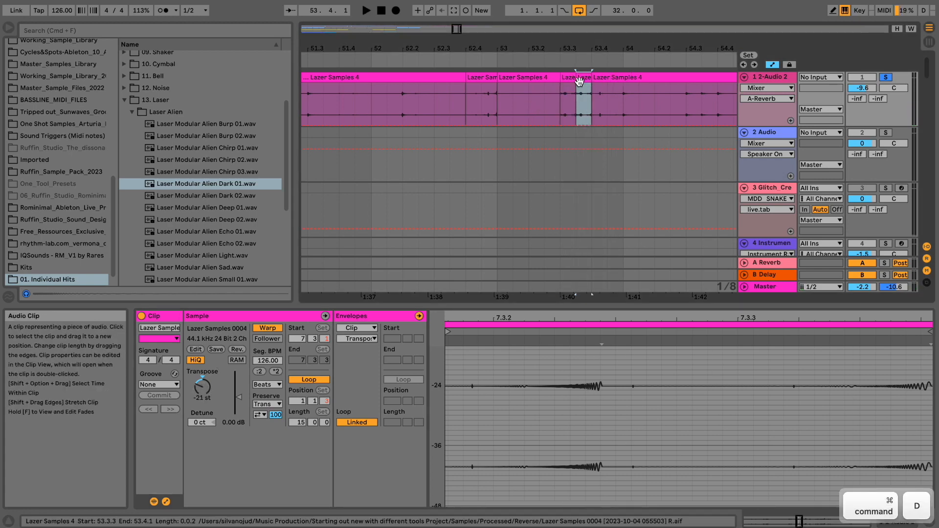
Step: Set the duplicated clip's Transpose to 14 st and play it to check the pitch
left_click_drag(211, 389, 208, 388)
key("space")
key("space")
left_click_drag(202, 387, 198, 392)
left_click(550, 60)
key("space")
Step: Consolidate the two reversed clips between 53.3.1 and 53.4.1 into one clip and colour it yellow
left_click_drag(562, 49, 562, 60)
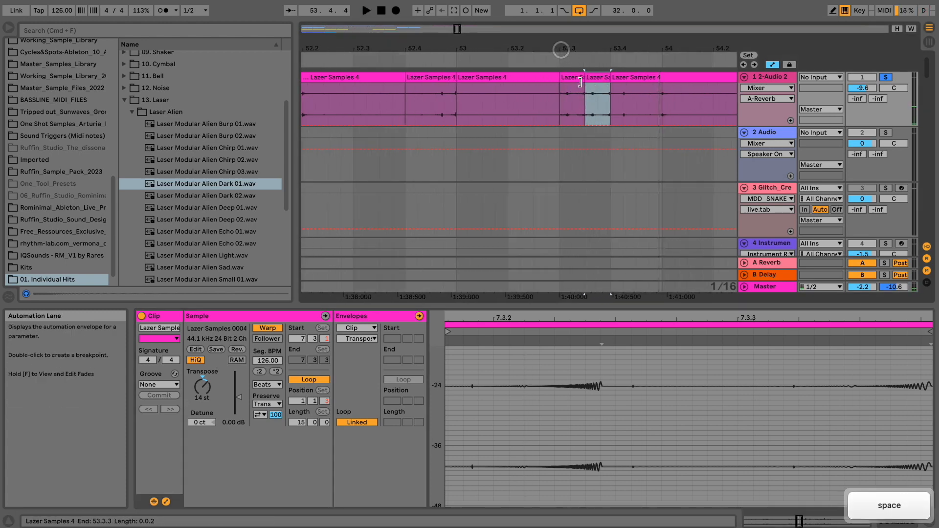
left_click(571, 79, "shift")
key("super+j")
right_click(566, 78)
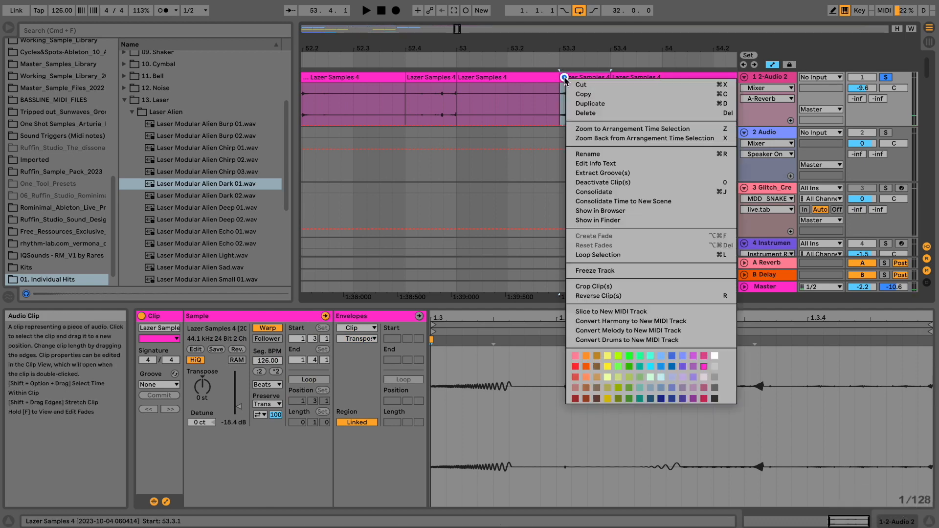
key("Escape")
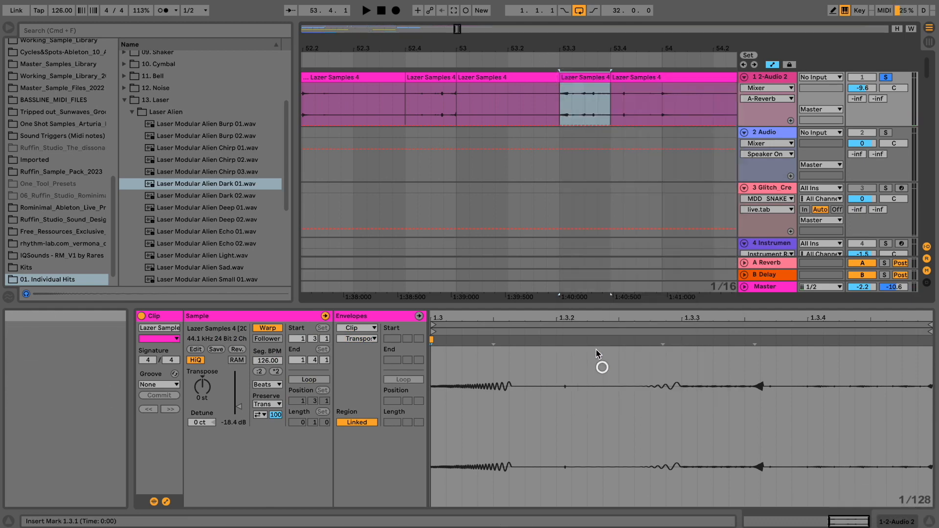
right_click(591, 79)
left_click(631, 367)
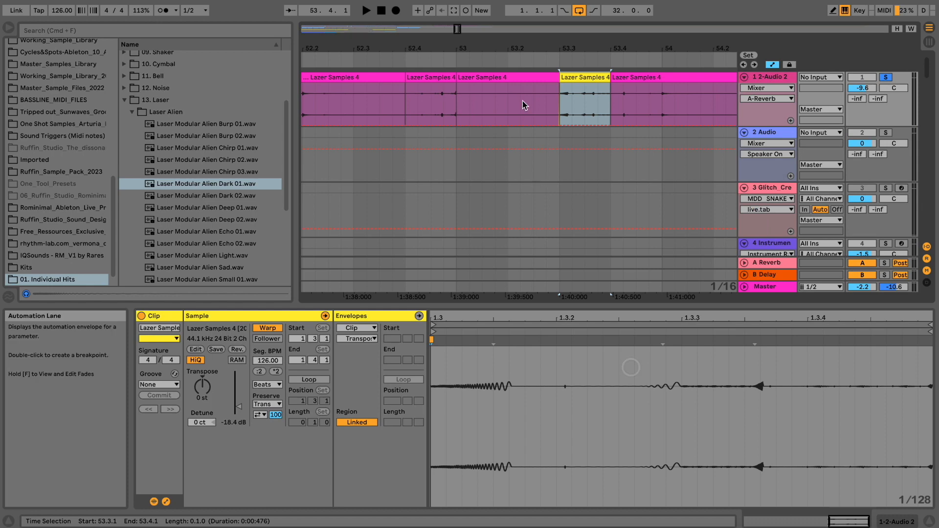
Step: Compare the yellow clip's sound with the Laser Modular Alien Chirp 02, Burp 02 and Echo 01 samples
key("space")
key("space")
left_click(208, 160)
left_click(218, 138)
left_click(206, 161)
left_click(210, 231)
key("space")
key("space")
Step: Play the yellow clip in context and raise its clip gain to -9.55 dB
left_click_drag(599, 44, 475, 42)
key("space")
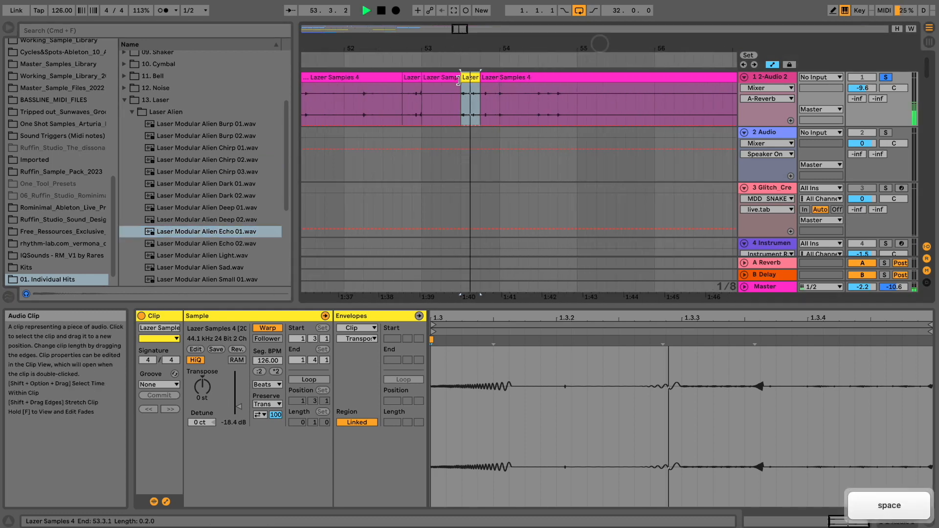
key("space")
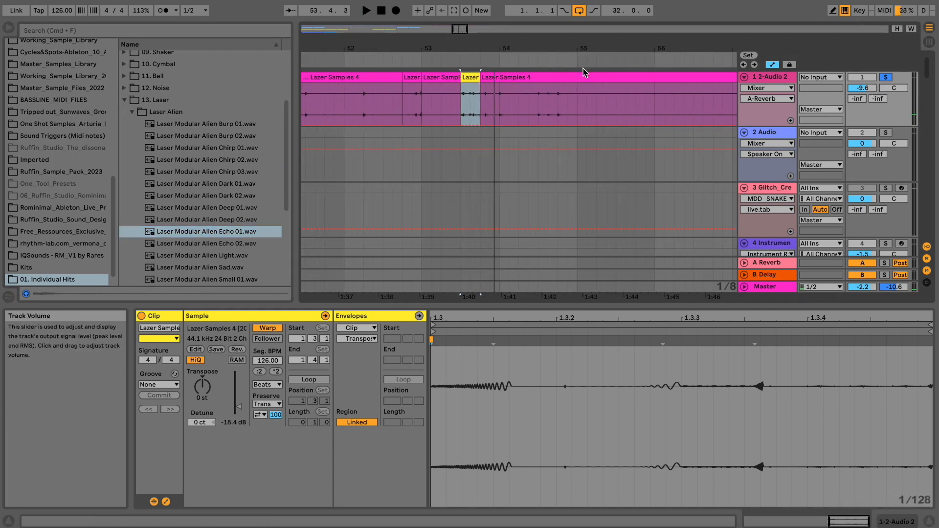
left_click_drag(239, 410, 226, 405)
key("space")
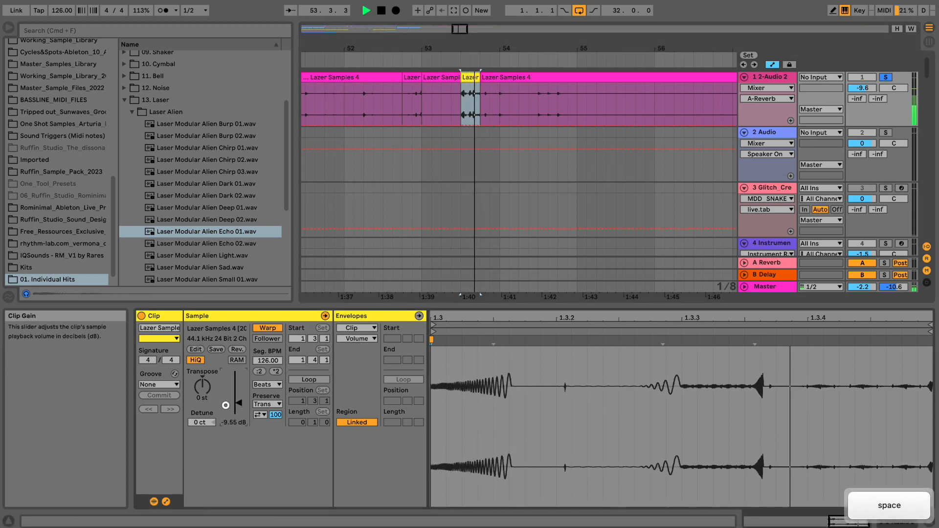
key("space")
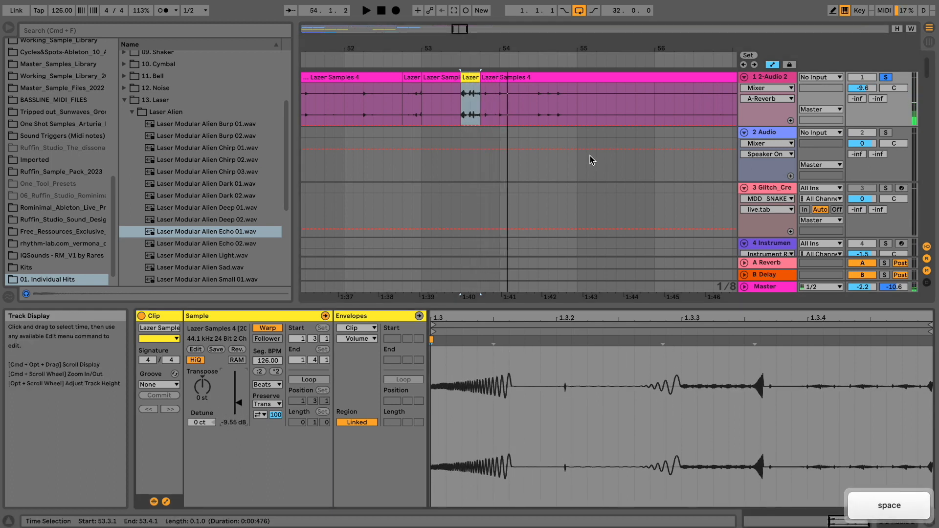
Step: Play Lazer Samples 4 from bar 54 and split out the section from 54.1.1 to 54.2.1
left_click(500, 101)
key("space")
left_click_drag(500, 103, 519, 103)
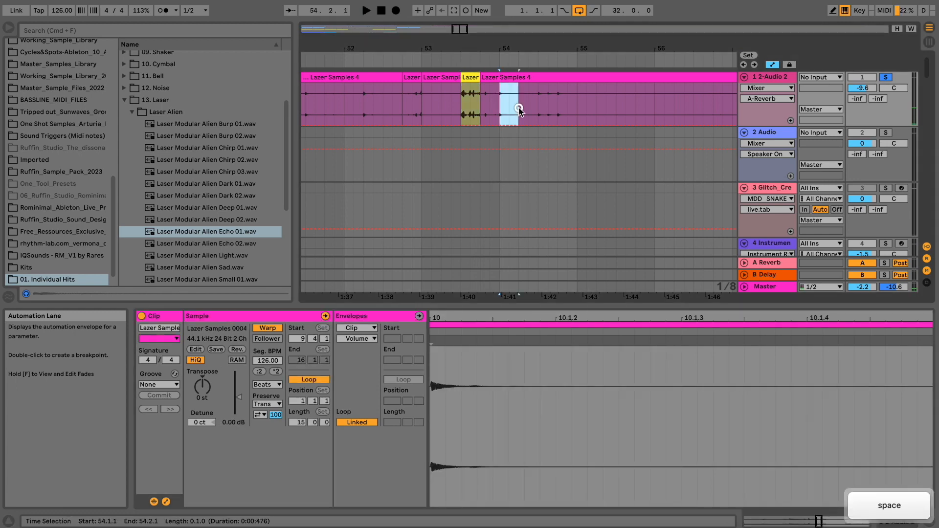
key("ctrl+e")
Step: Try the clip at 54.1.1 reversed with Transpose at -9 st and forward at -15 st
left_click_drag(195, 379, 195, 359)
key("space")
key("space")
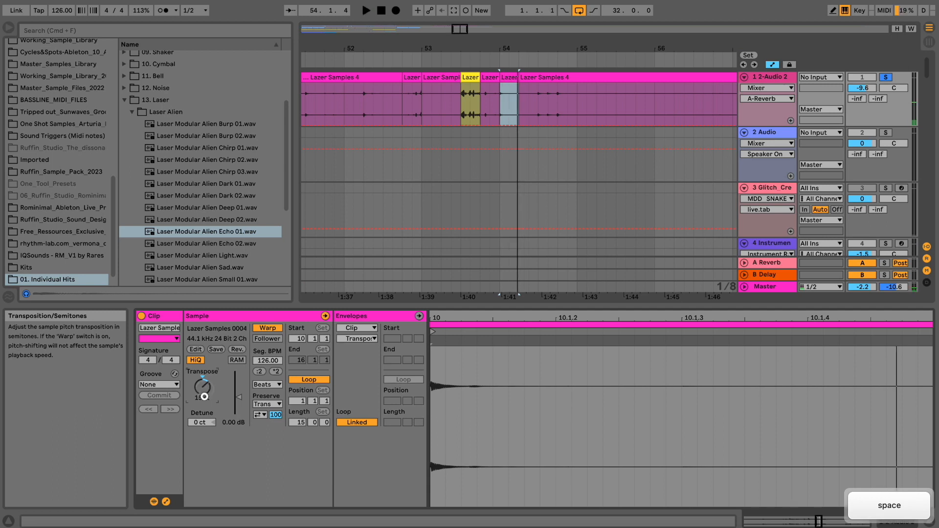
key("space")
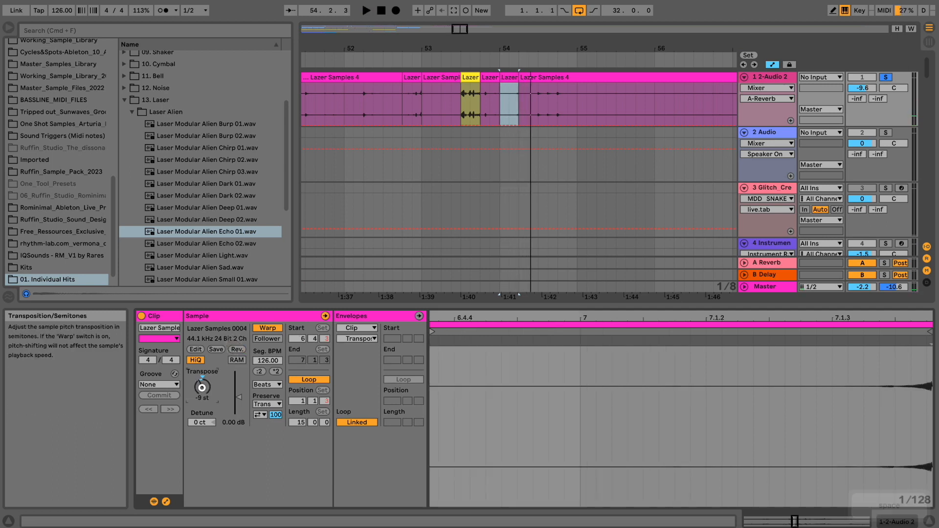
key("space")
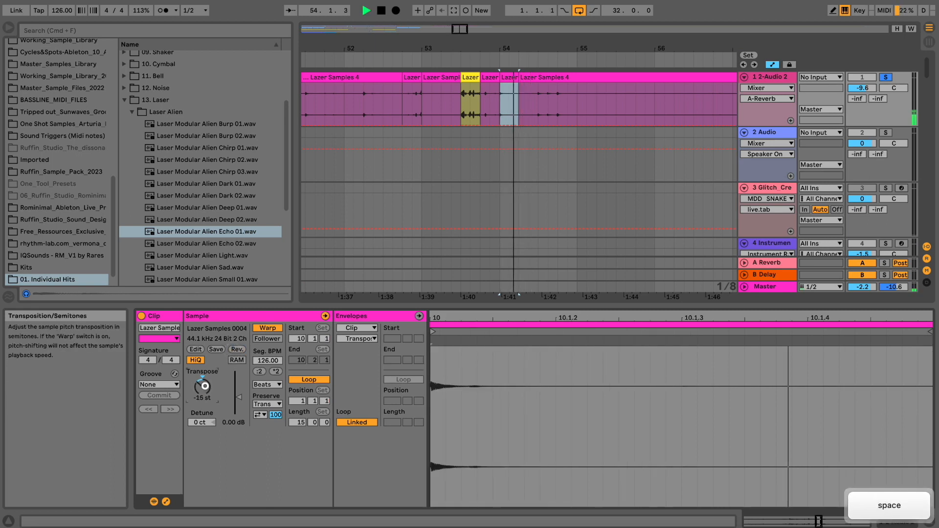
key("space")
Step: Set the 54.1.1 clip's Transpose to -7 st and its gain to 6.38 dB, playing it to check the result
left_click_drag(208, 383, 226, 397)
key("space")
key("space")
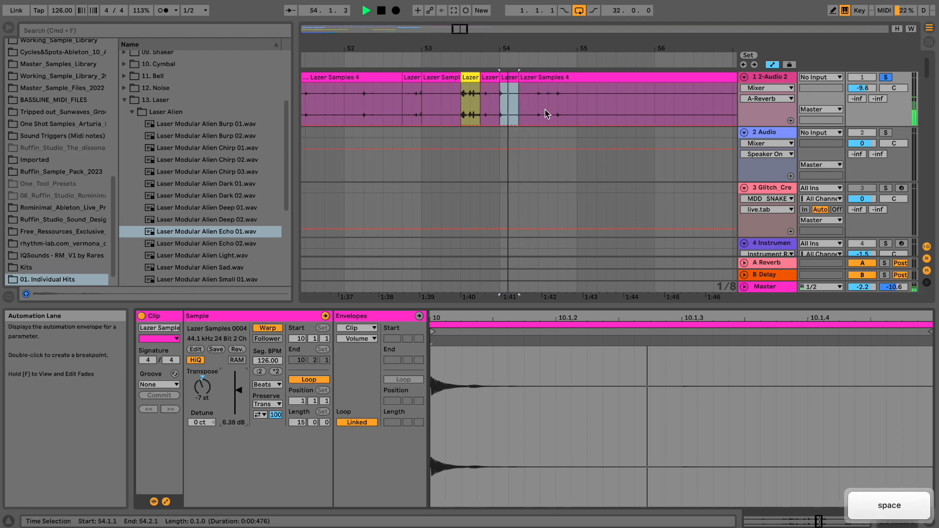
key("space")
key("space")
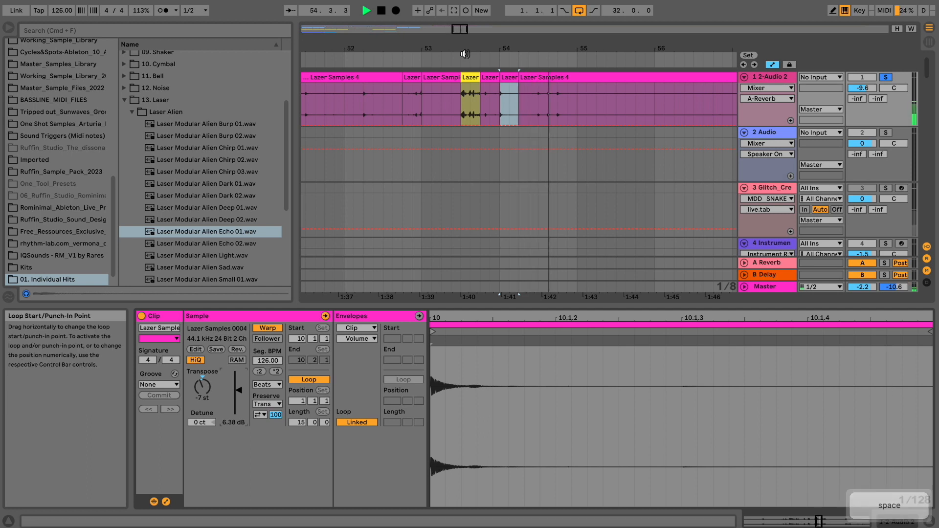
key("space")
Step: Play the edited Lazer Samples 4 clips in context and unsolo the 1 2-Audio 2 track
left_click(438, 62)
left_click_drag(440, 51, 442, 51)
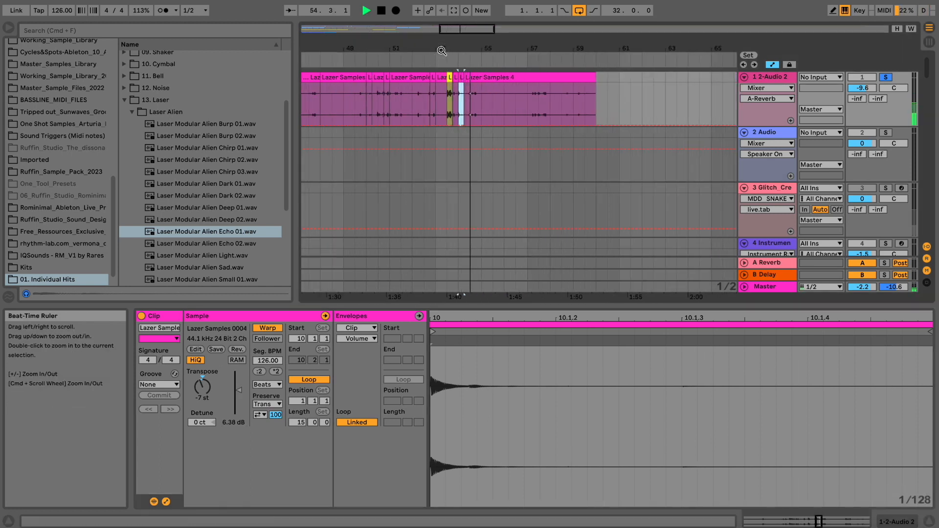
key("space")
left_click(885, 77)
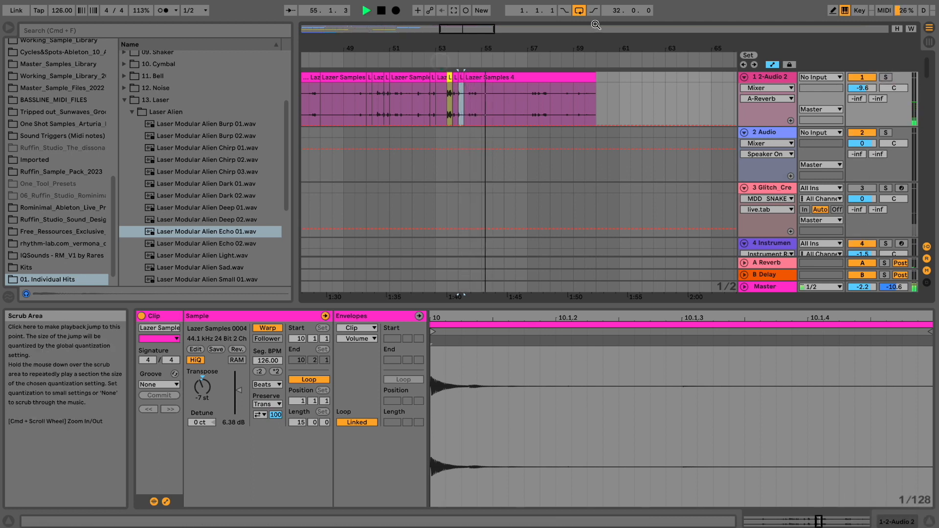
Step: Set the 1 2-Audio 2 track volume to -4.2 dB and move the five selected Lazer Samples 4 clips to start at 22.3.1
left_click_drag(860, 91, 859, 90)
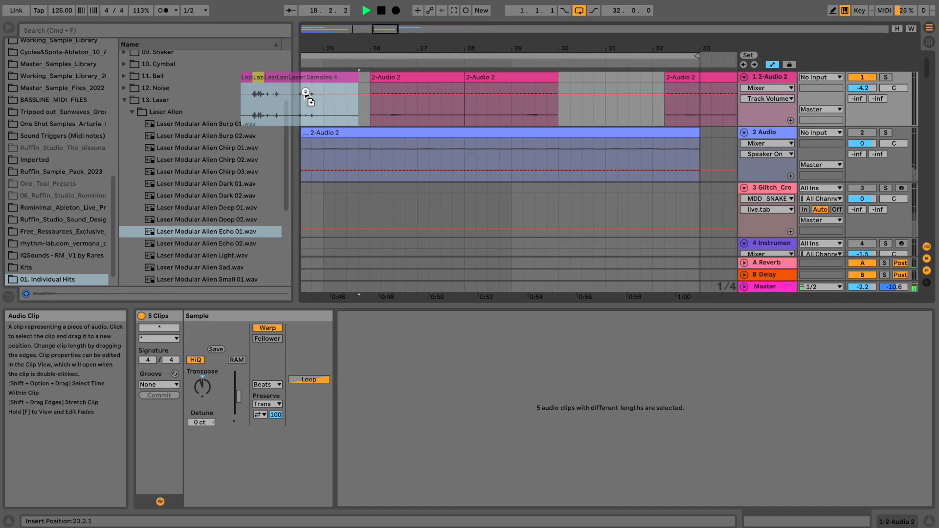
left_click_drag(305, 91, 392, 105)
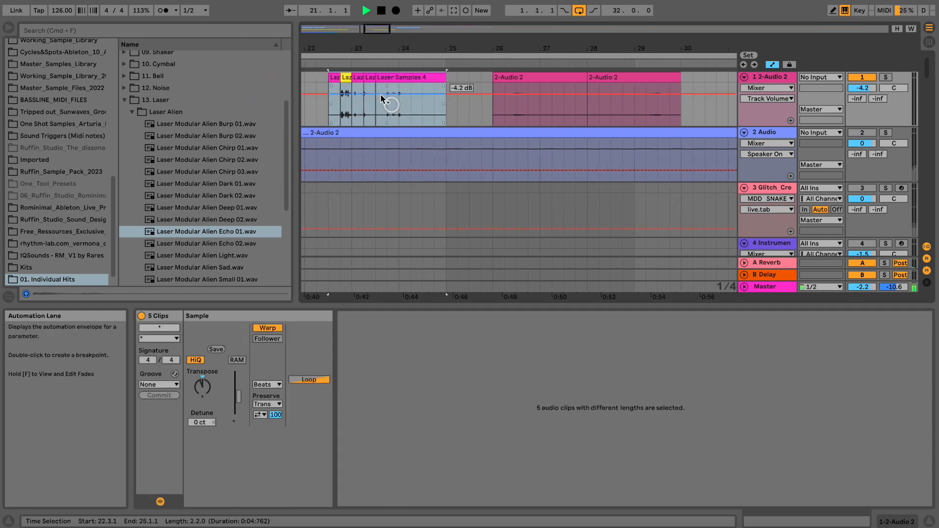
Step: Select the looped range on the 1 2-Audio 2 track and play the arrangement from the start to review the clip placement
left_click_drag(327, 24, 325, 41)
key("space")
left_click(308, 65)
left_click_drag(314, 50, 313, 39)
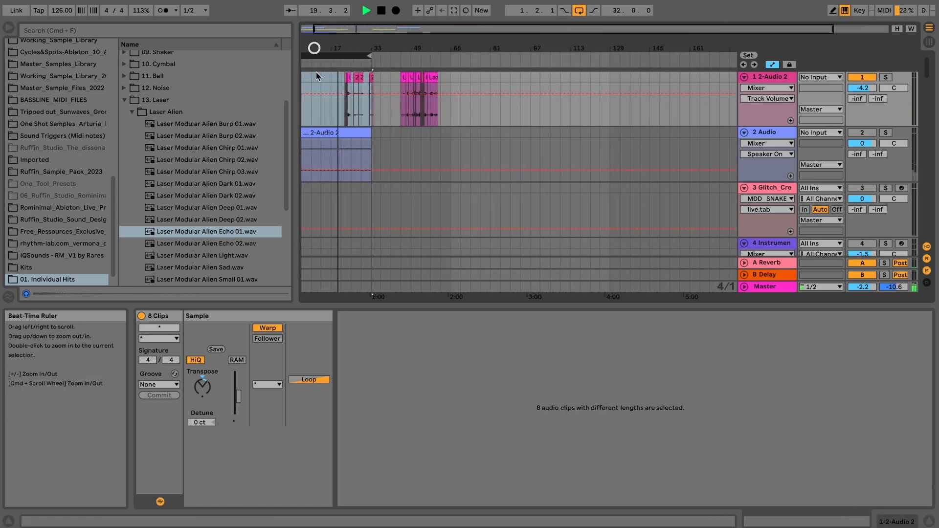
key("space")
left_click_drag(336, 40, 335, 42)
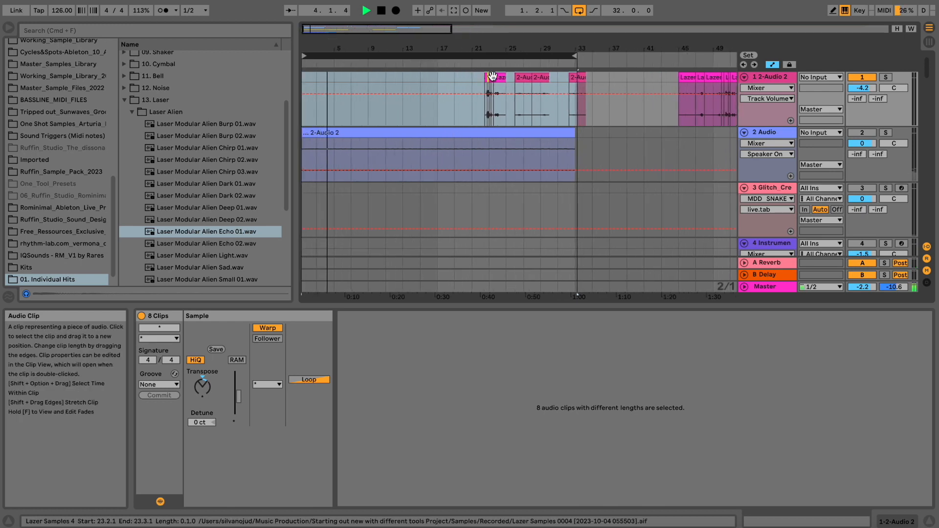
left_click(460, 83)
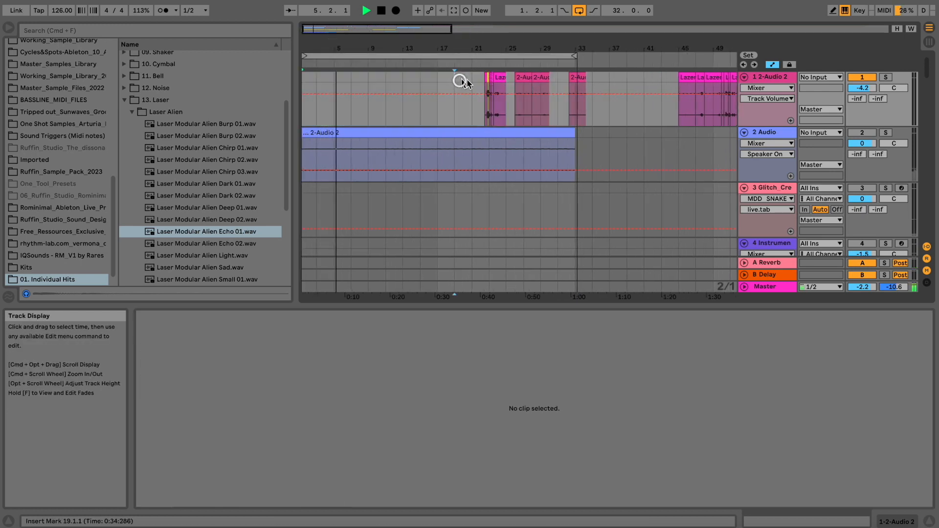
left_click(483, 107)
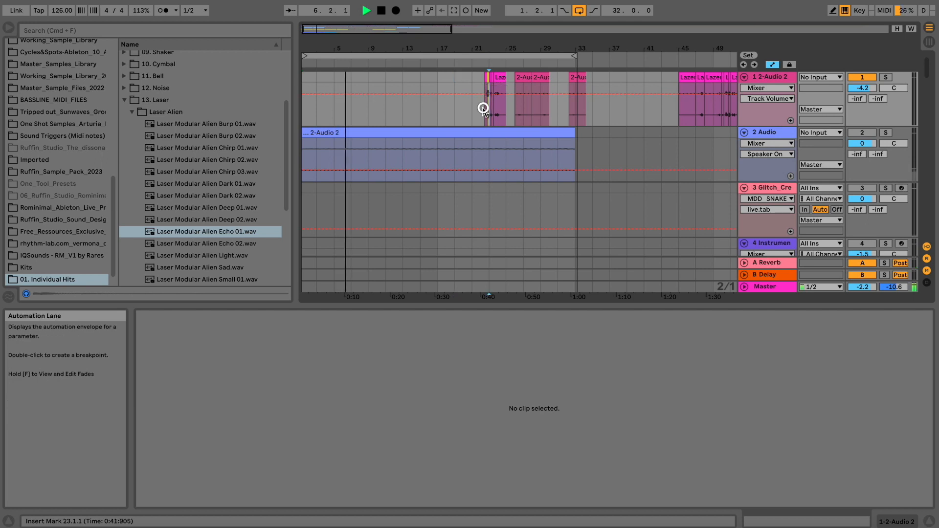
Step: Copy the short yellow Lazer Samples 4 clip to 11.1.1 on the 1 2-Audio 2 track and play it in context
left_click_drag(489, 43, 489, 47)
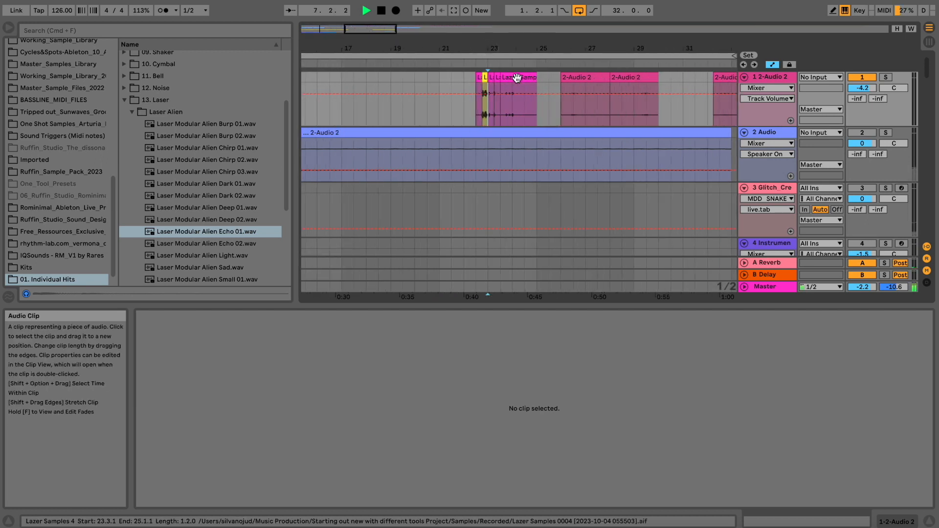
left_click(485, 77)
left_click_drag(484, 77, 331, 81)
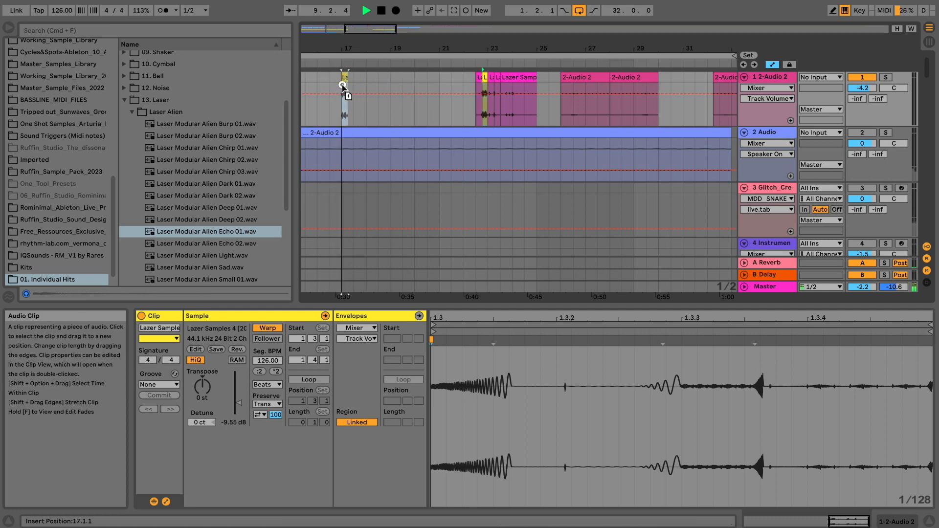
left_click_drag(326, 83, 327, 83)
left_click_drag(323, 45, 323, 54)
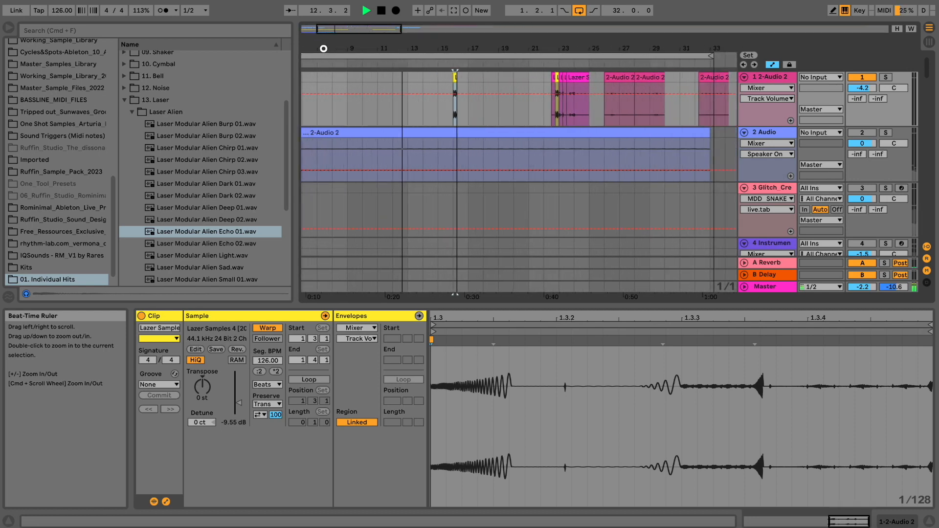
key("space")
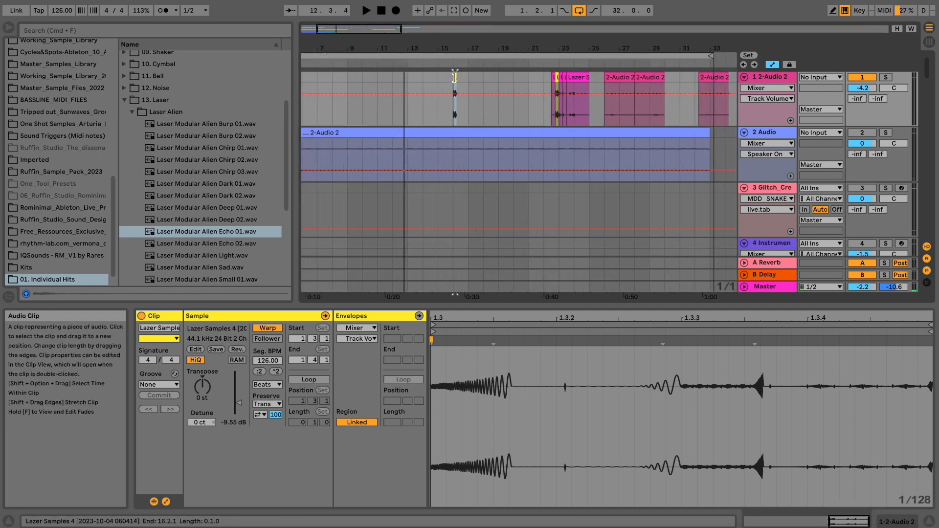
mouse_move(455, 48)
left_mouse_down()
mouse_move(430, 79)
mouse_move(337, 78)
mouse_move(458, 37)
left_mouse_up()
key("space")
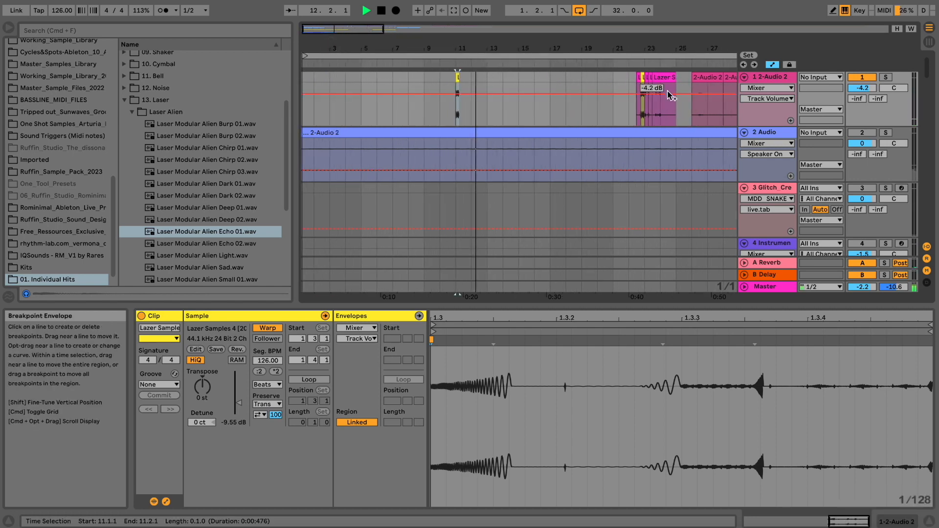
Step: Copy the long Lazer Samples 4 clip at 23.3.1 to 13.1.1 and play it in context
left_click_drag(657, 80, 517, 112)
key("space")
key("space")
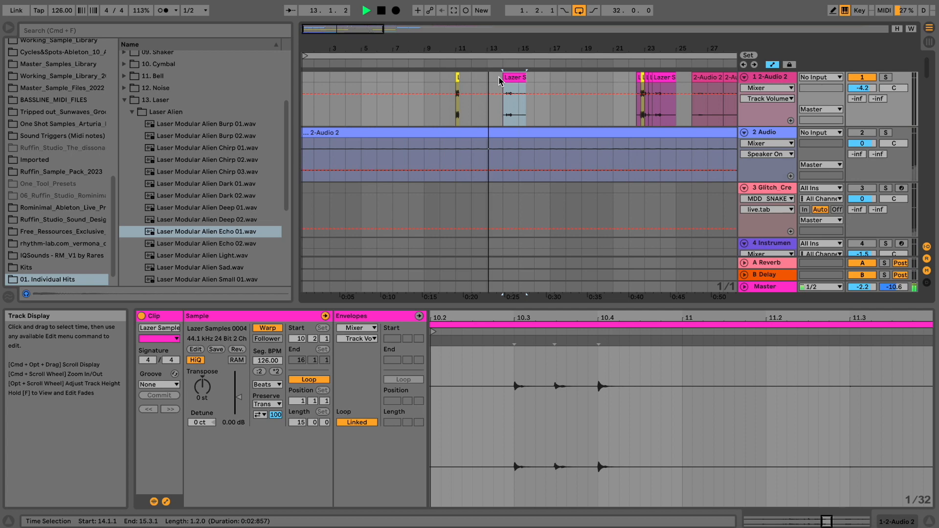
key("space")
left_click_drag(519, 77, 500, 76)
key("space")
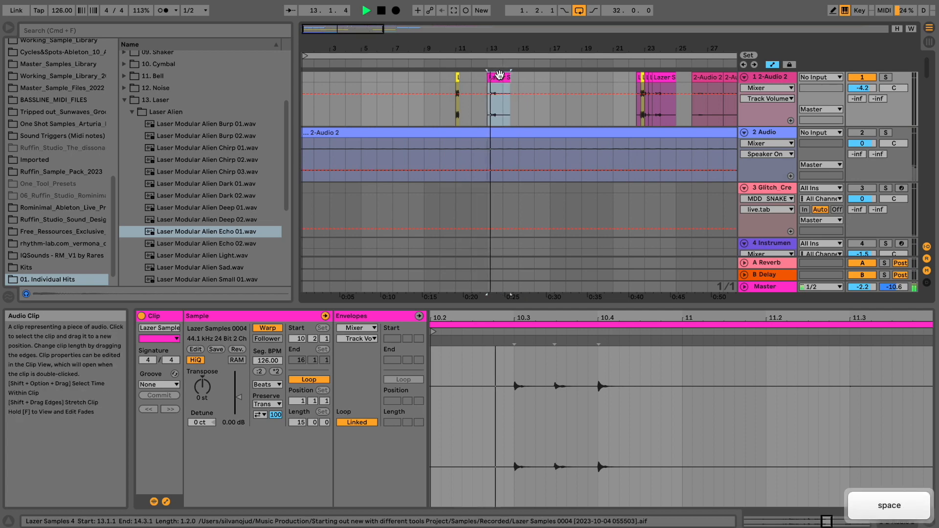
Step: Copy the one-beat magenta Lazer Samples 4 clip from the group near bar 23 to 17.1.1
left_click(668, 78)
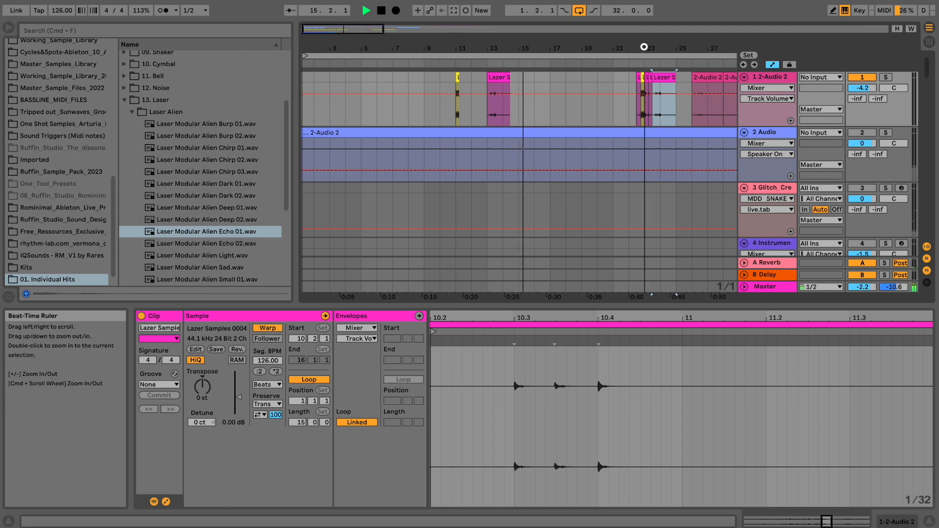
left_click_drag(644, 46, 480, 80)
key("space")
left_click_drag(471, 45, 471, 50)
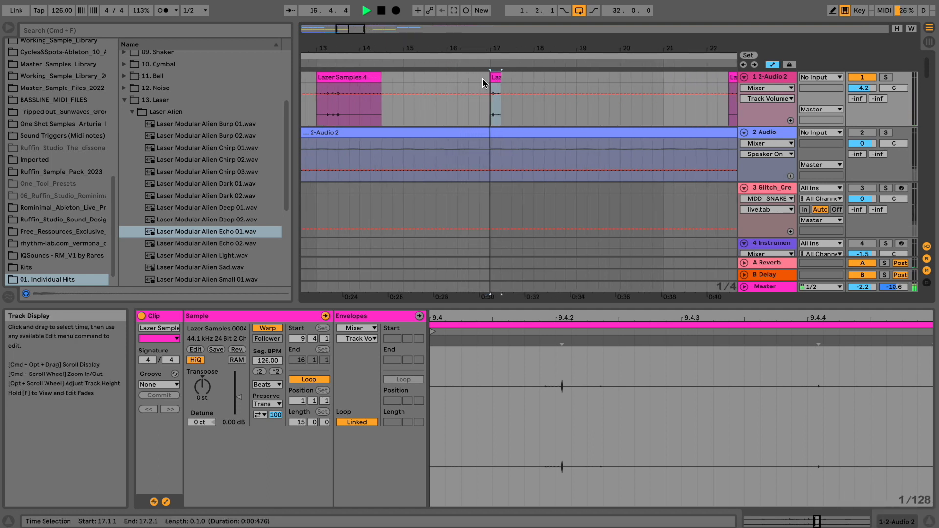
Step: Set the 17.1.1 clip's gain to 10.3 dB and check it with the track soloed, then unsolo the track
key("space")
left_click_drag(228, 404, 225, 390)
key("space")
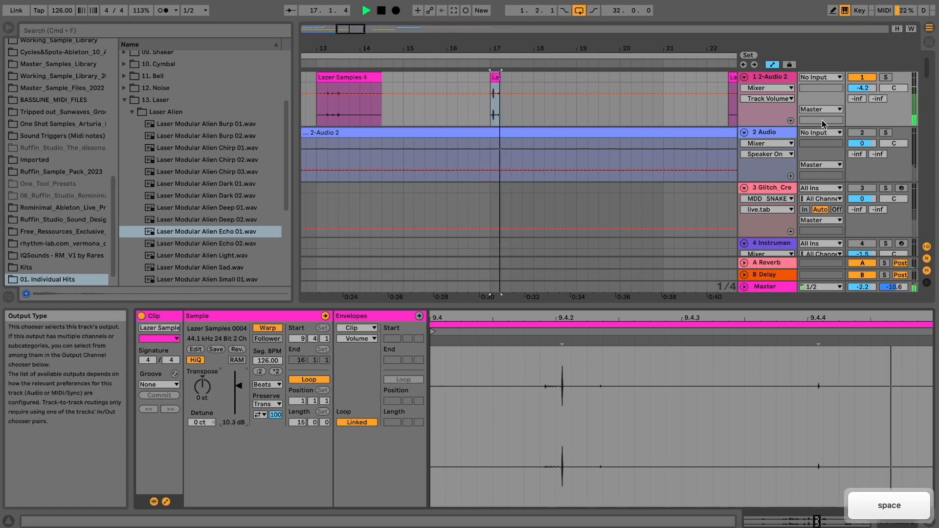
left_click(885, 78)
key("space")
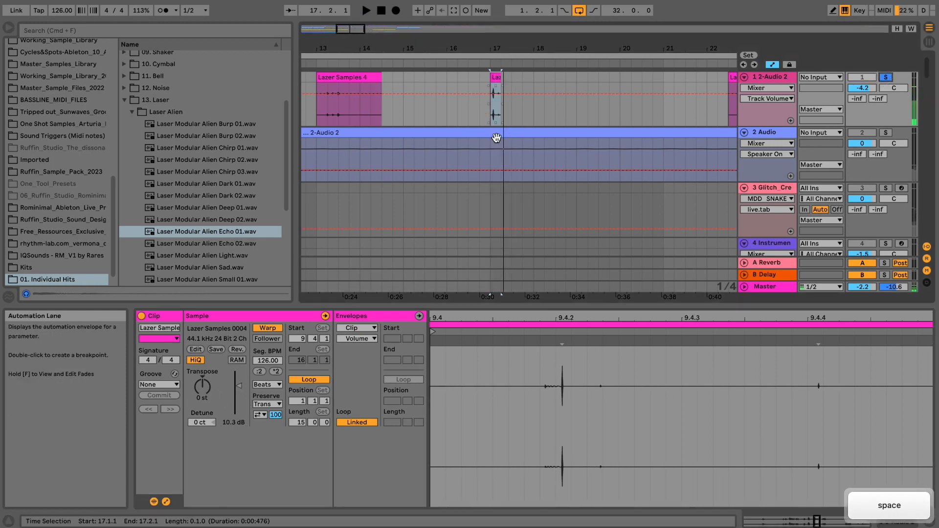
left_click(885, 76)
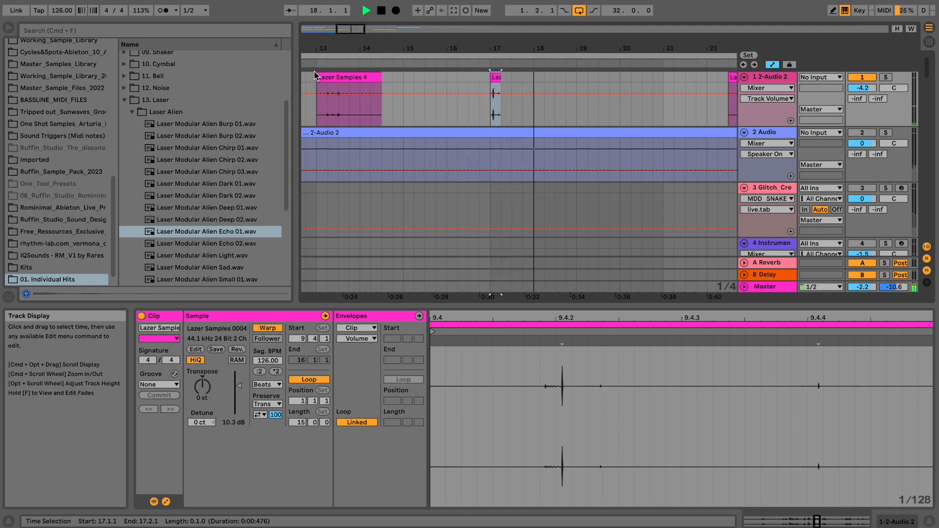
Step: Copy the 17.1.1 clip to 20.1.1 and set the copy's Transpose to 22 st, playing it to check
left_click_drag(495, 79, 631, 85)
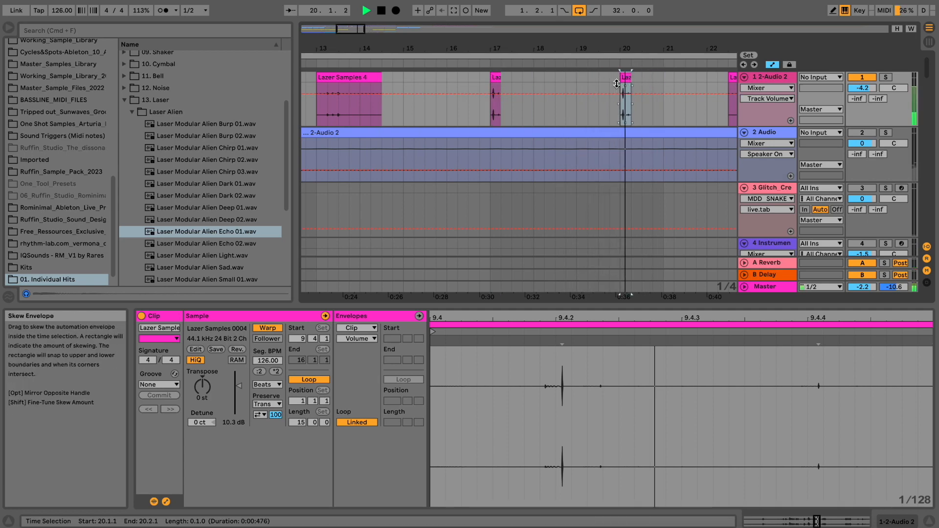
key("space")
key("space")
mouse_move(204, 387)
left_mouse_down()
mouse_move(206, 372)
mouse_move(205, 382)
left_mouse_up()
key("space")
key("space")
key("space")
key("space")
key("space")
key("space")
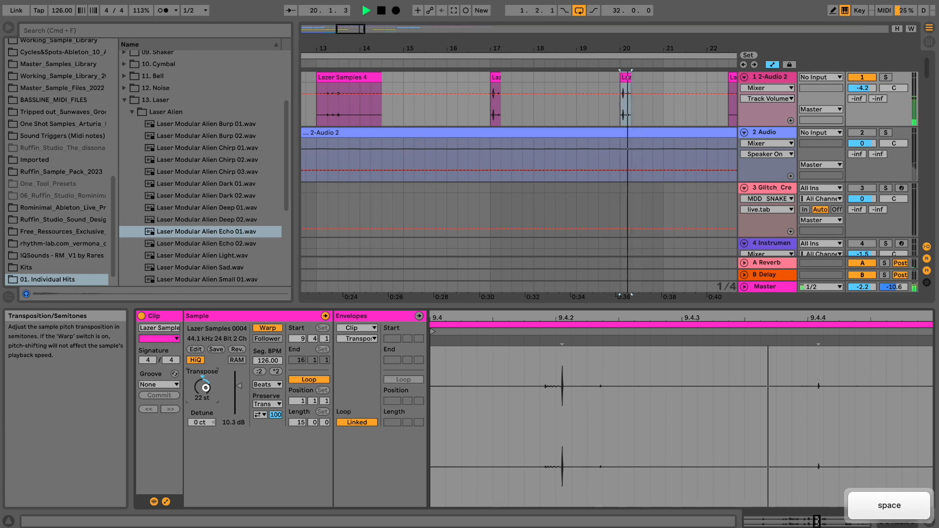
Step: Set the 20.1.1 clip's warp mode to Texture with Grain Size 140.66 and solo the 1 2-Audio 2 track
left_click(264, 385)
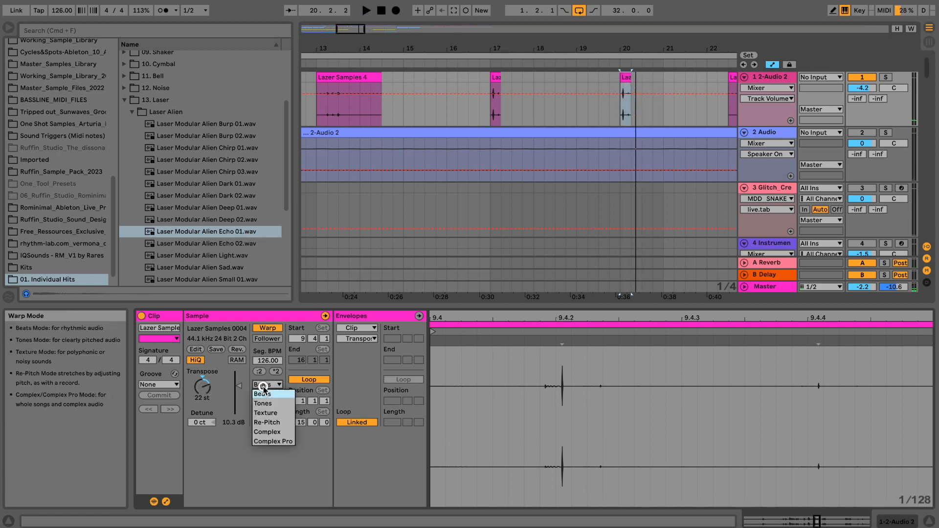
left_click(264, 412)
key("space")
key("space")
left_click_drag(260, 405, 259, 402)
key("space")
left_click(885, 77)
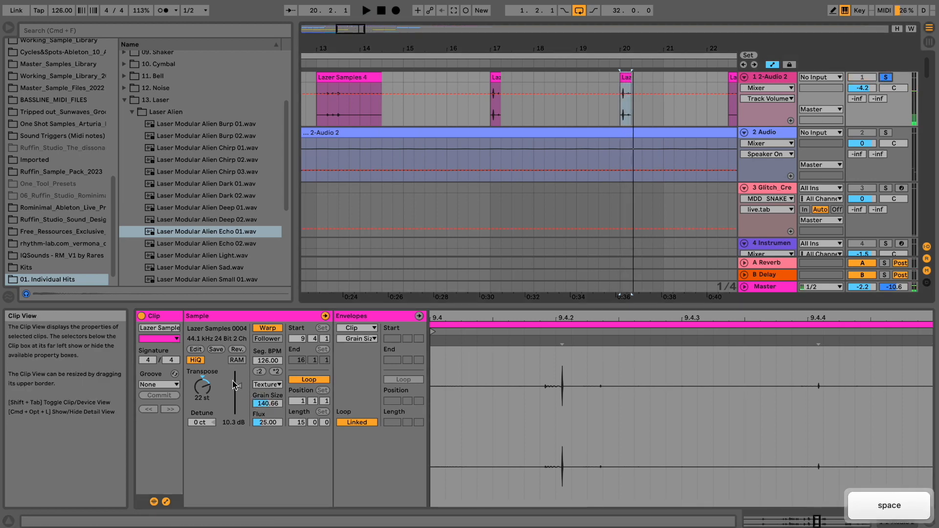
Step: Try the 20.1.1 clip with Flux at 90.62 and Grain Size at 48.90
left_click_drag(268, 422, 268, 397)
key("space")
left_click(276, 399)
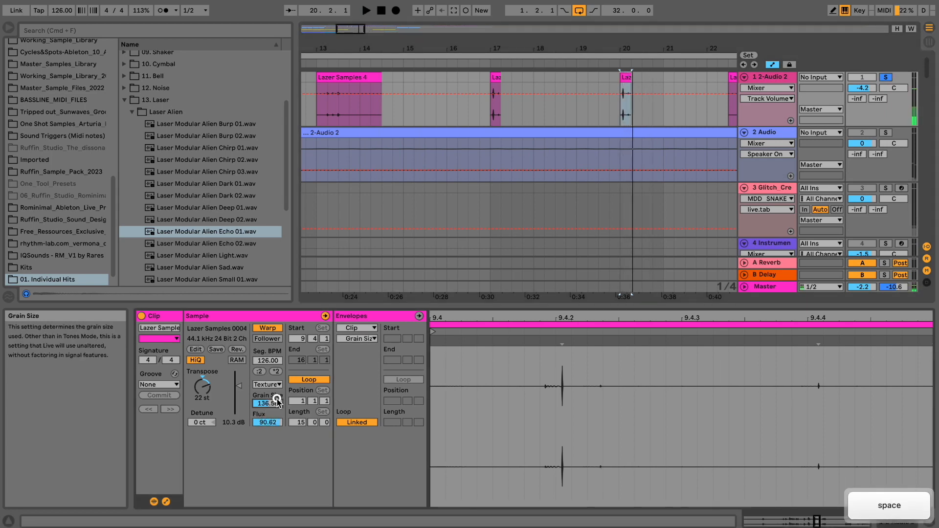
scroll(276, 398, "up", 5)
key("space")
scroll(277, 403, "down", 5)
key("space")
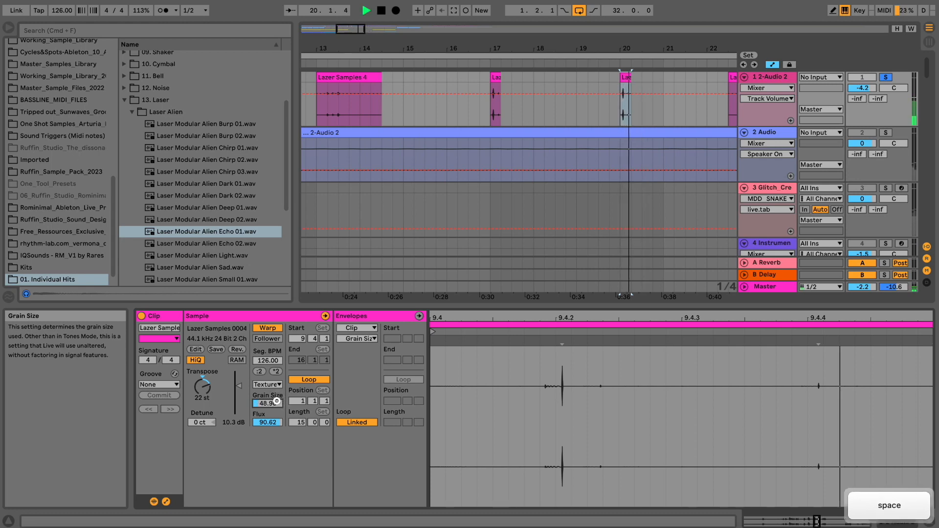
Step: Try the 20.1.1 clip with Flux at 66.41 and its Transpose lowered below 0 st
left_click(262, 423)
key("space")
scroll(262, 424, "down", 5)
key("space")
scroll(200, 393, "down", 4)
key("space")
key("space")
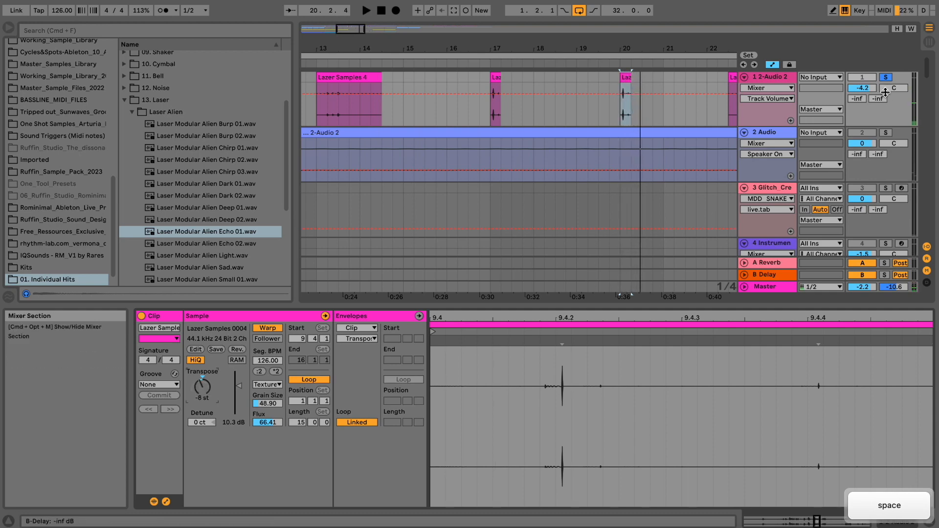
Step: Play the 17.1.1 clip unsoloed and soloed, and compare it with the soloed clip at 20.1.1
left_click(886, 77)
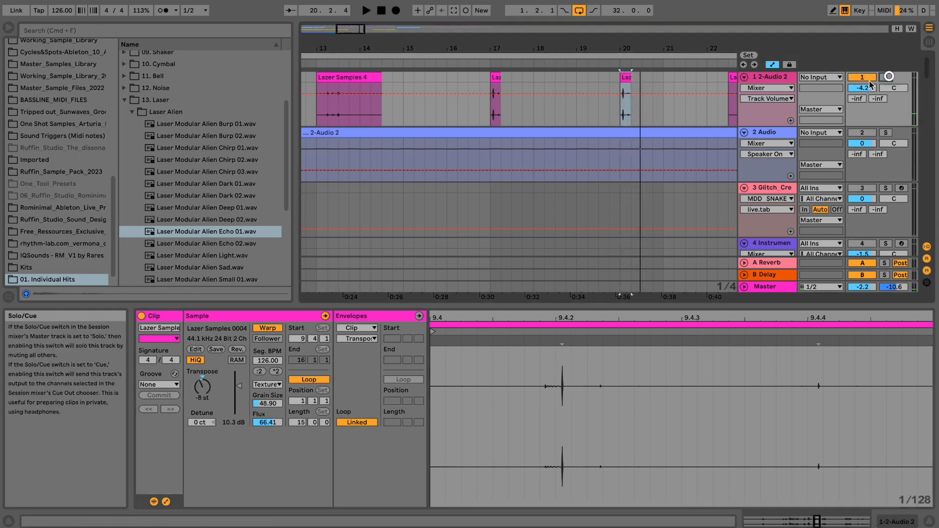
left_click(489, 78)
key("space")
key("space")
left_click(886, 78)
left_click(485, 77)
key("space")
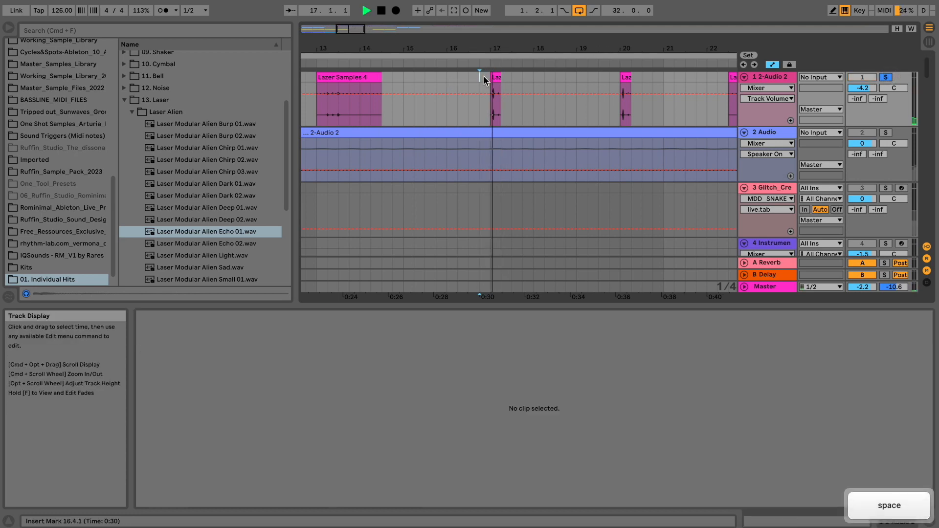
left_click(618, 77)
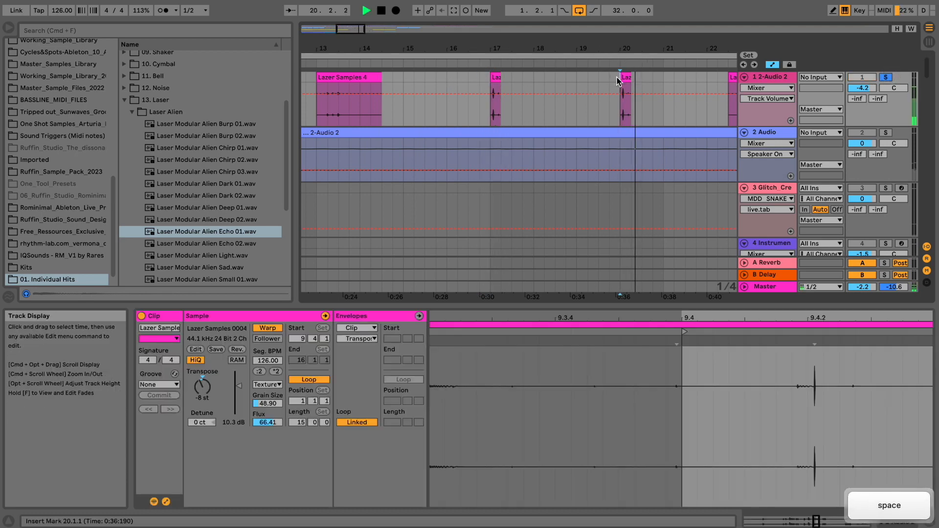
Step: Set the 20.1.1 clip's Transpose to 17 st, playing it to check the pitch
mouse_move(202, 386)
left_mouse_down()
mouse_move(198, 406)
mouse_move(198, 357)
mouse_move(198, 391)
left_mouse_up()
key("space")
key("space")
key("space")
key("space")
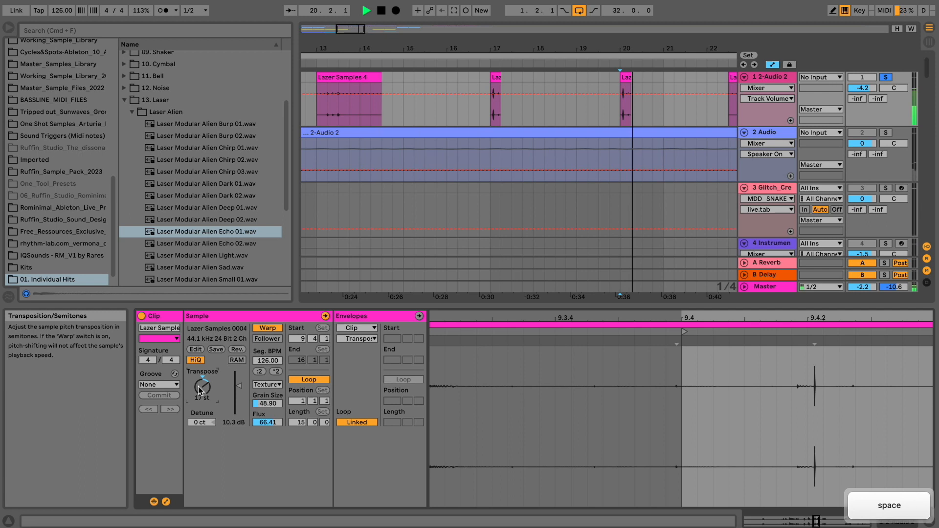
Step: Try the 20.1.1 clip in Complex, Re-Pitch and Texture warp modes
left_click(272, 385)
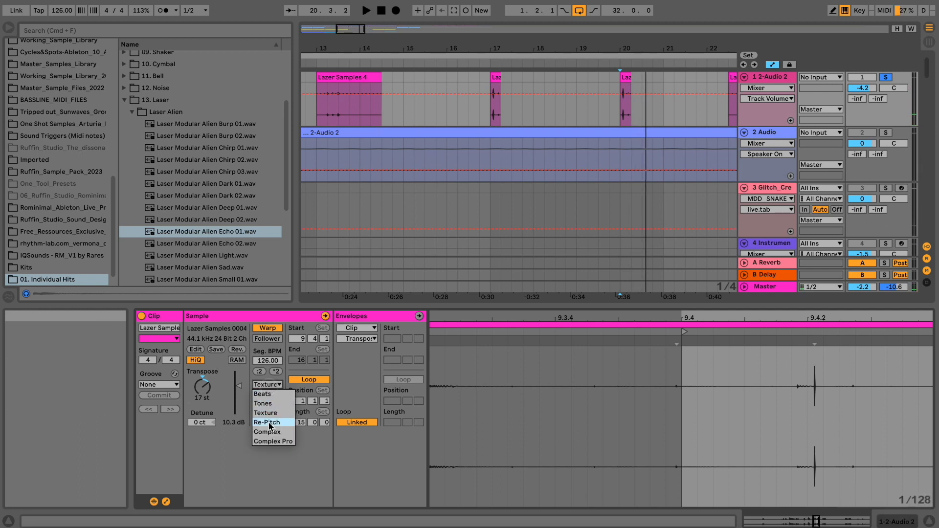
left_click(271, 433)
key("space")
left_click(259, 385)
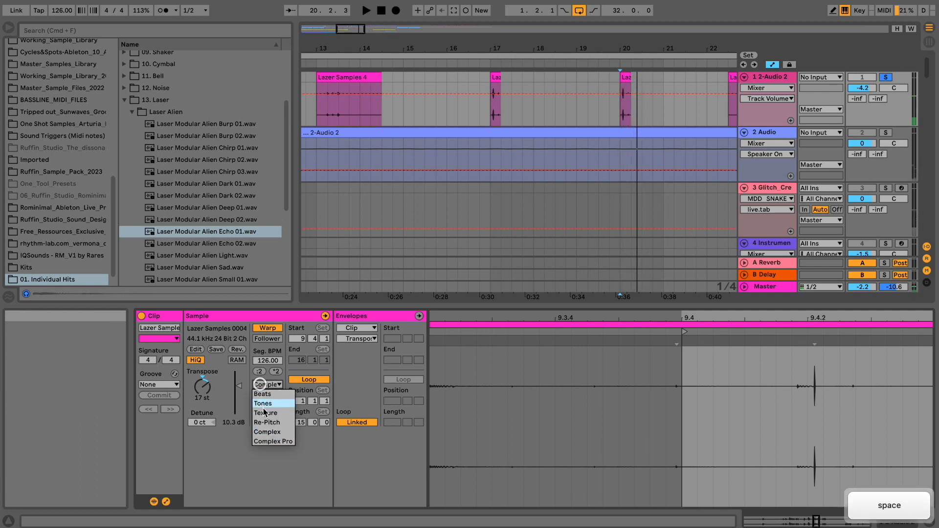
left_click(267, 421)
key("space")
left_click(267, 385)
left_click(267, 413)
Step: Try the 20.1.1 clip in Tones warp mode, playing it at Grain Size 30.00 and at a changed grain size
left_click(267, 384)
left_click(269, 404)
key("space")
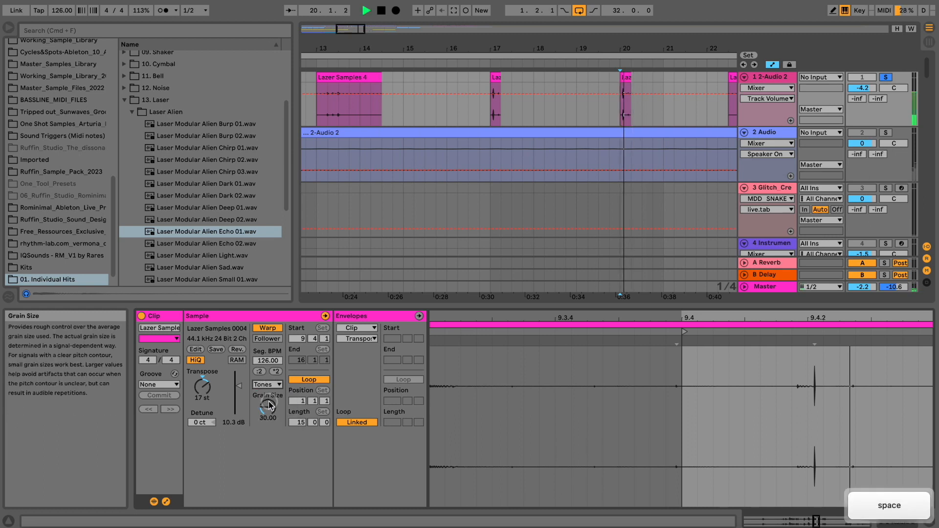
key("space")
left_click_drag(269, 407, 269, 433)
key("space")
Step: Set the 20.1.1 clip to Texture warp mode with Grain Size 12.20 and Flux 96.88, playing it to check
left_click(267, 384)
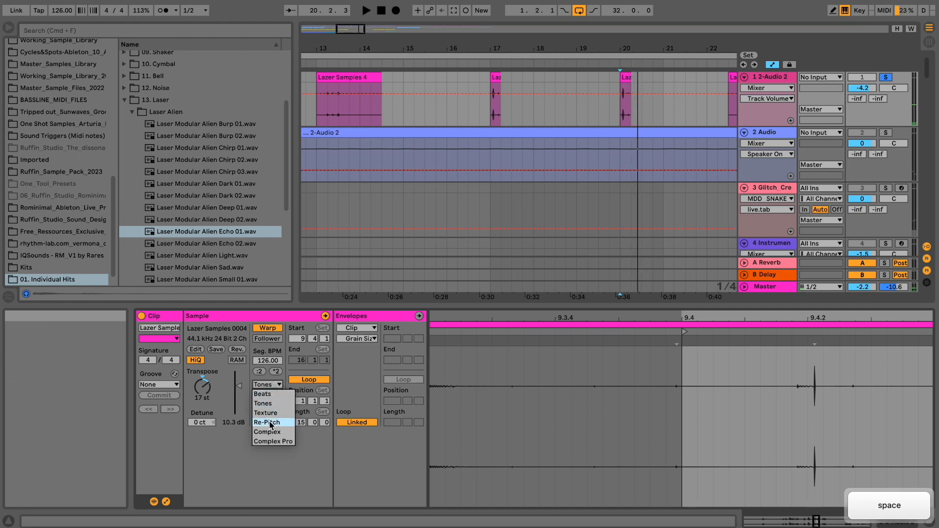
left_click(268, 414)
key("space")
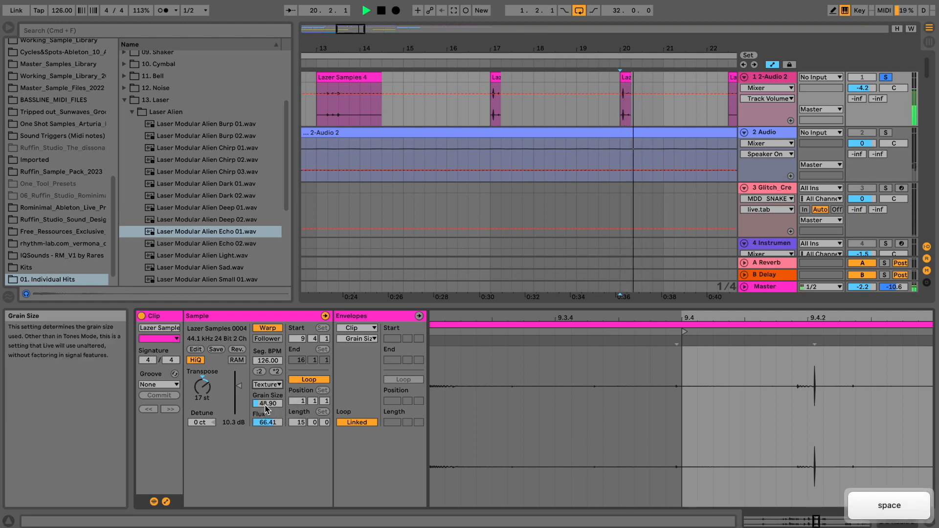
key("space")
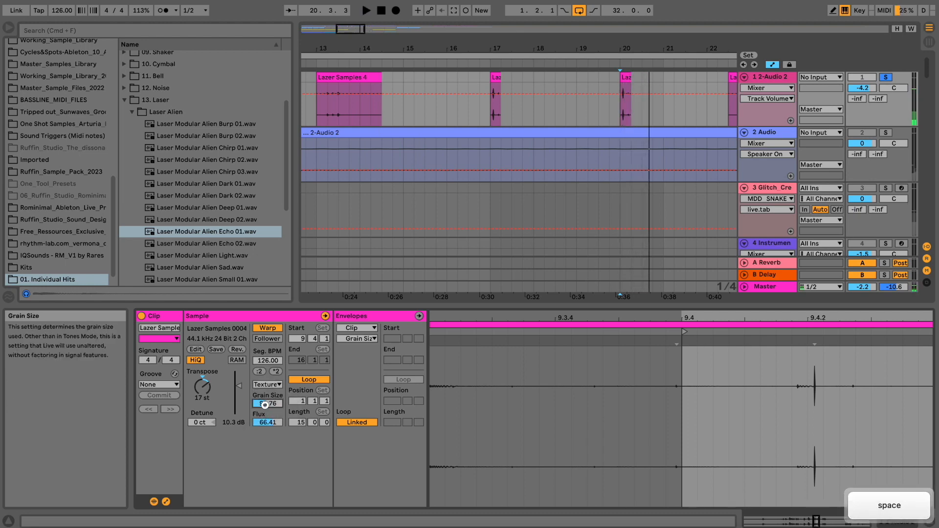
key("space")
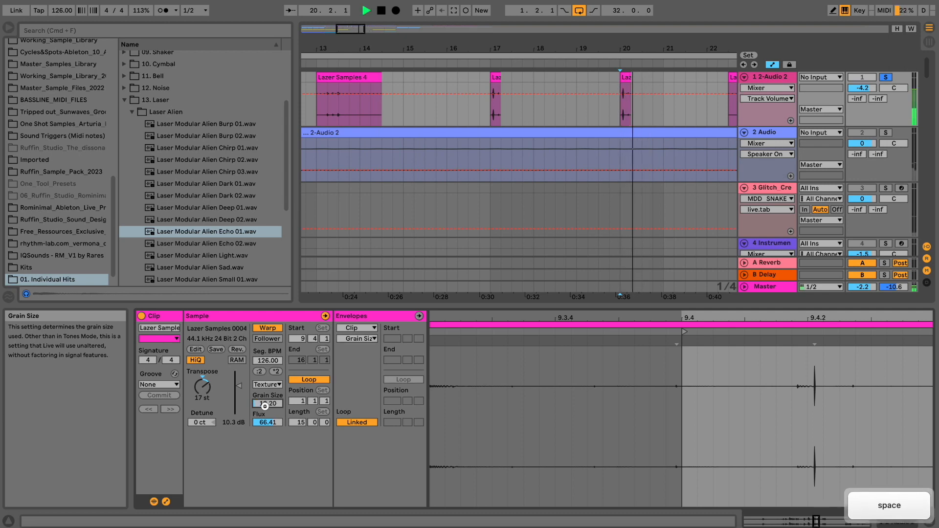
left_click_drag(265, 423, 265, 405)
key("space")
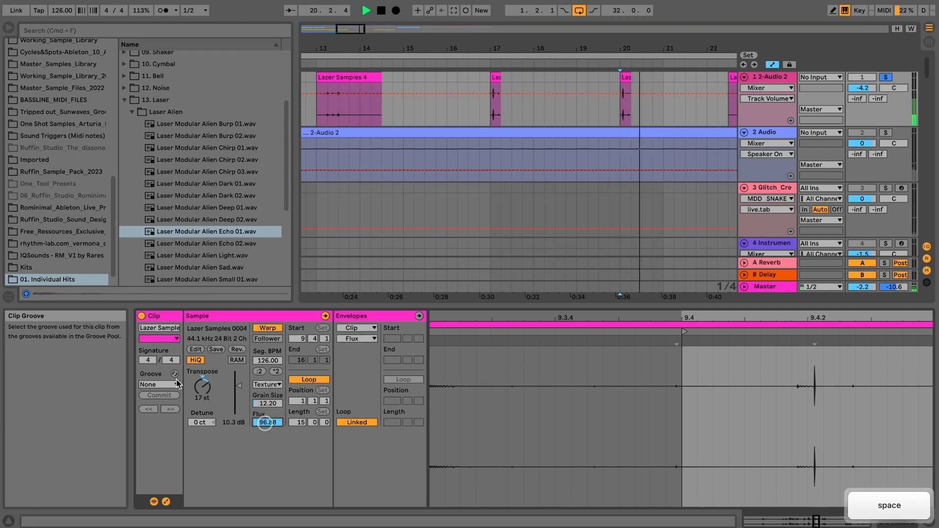
Step: Set the 20.1.1 clip's Transpose to 30 st, playing it to check the pitch
key("space")
left_click_drag(202, 391, 200, 386)
key("space")
Step: Draw A-Reverb send automation at -7.0 dB over the 20.1.1 clip and play it with the track unsoloed
left_click(860, 99)
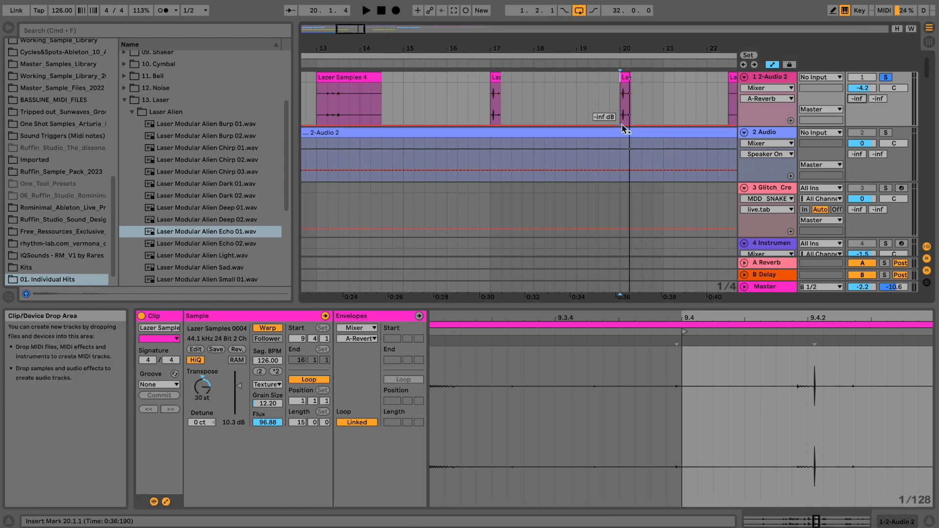
key("super+b")
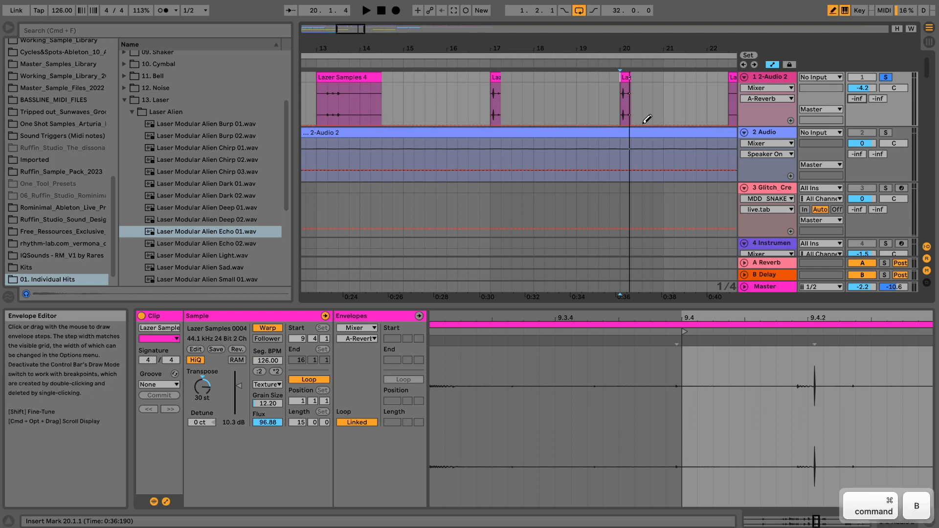
left_click_drag(626, 123, 624, 91)
key("space")
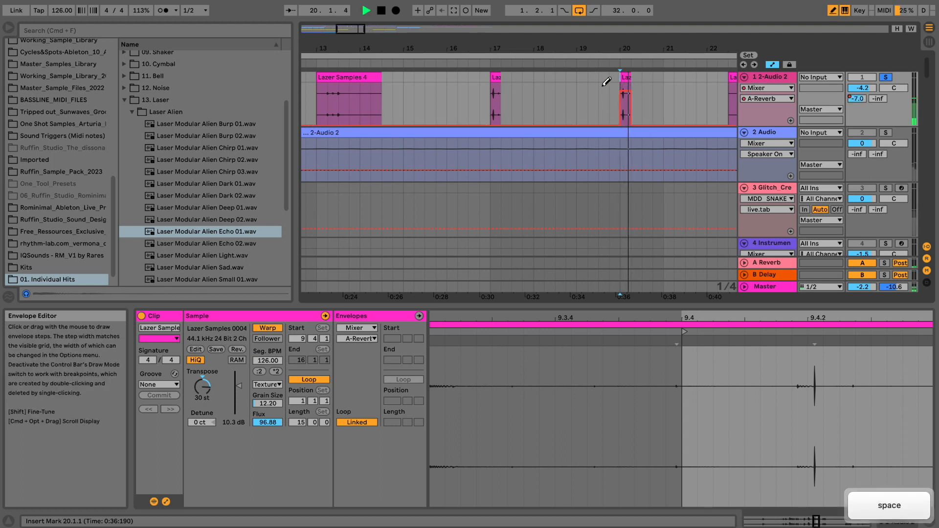
left_click(886, 78)
key("space")
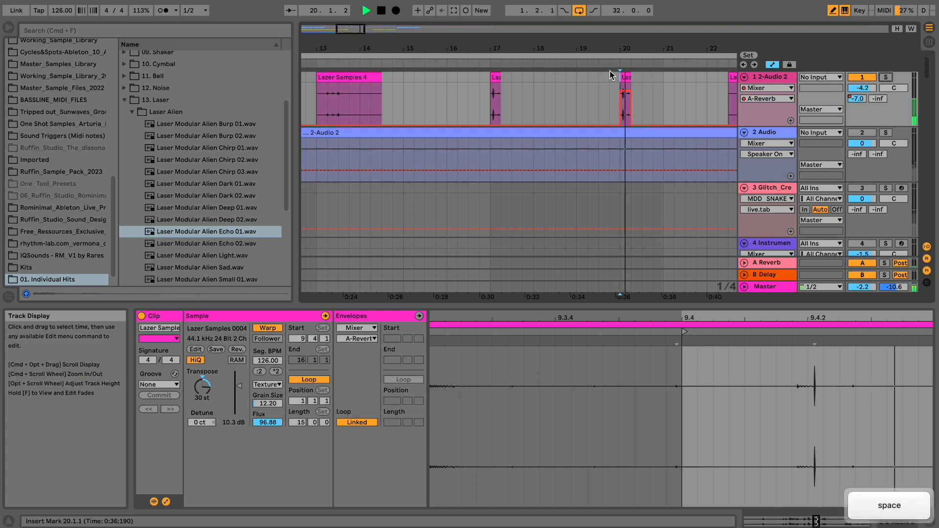
Step: Reverse the 20.1.1 laser clip and play it from just before its start to check the sound
left_click(577, 64)
left_click_drag(580, 51, 582, 47)
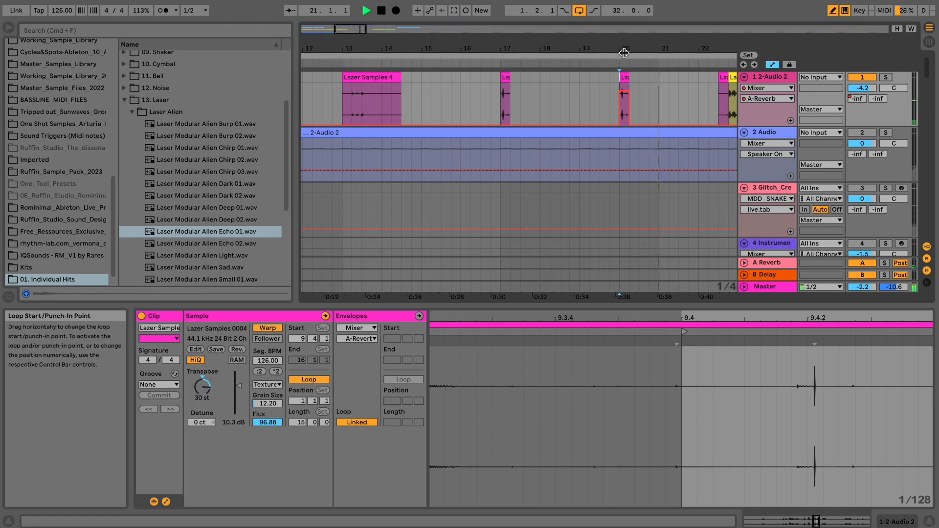
left_click(622, 78)
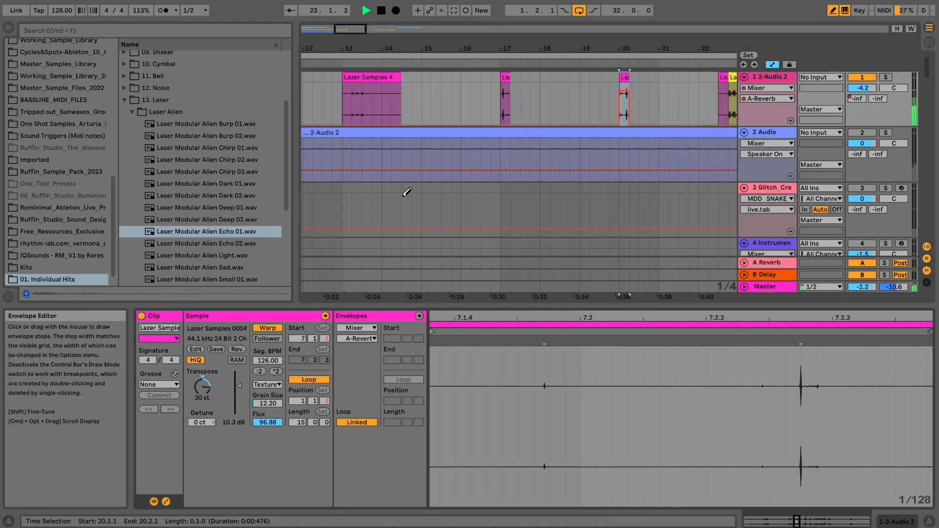
key("space")
key("space")
key("space")
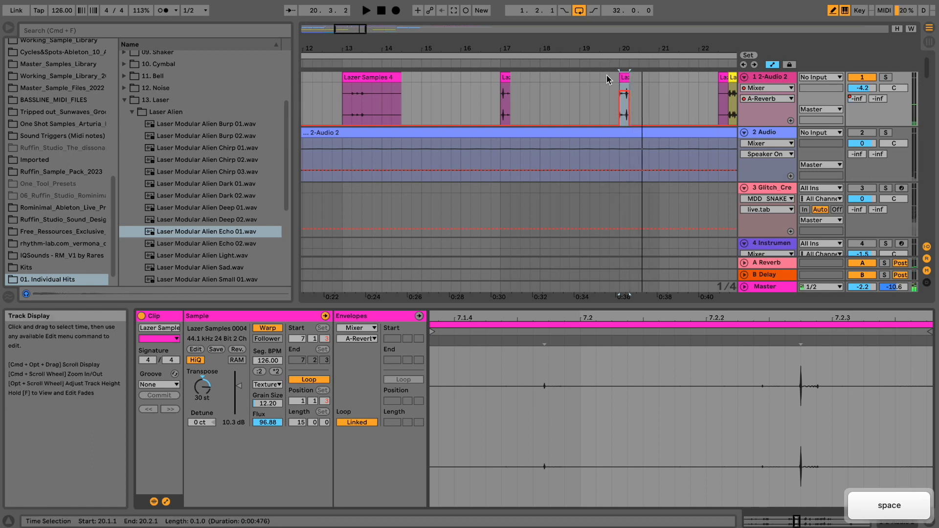
left_click(607, 76)
left_click_drag(614, 39, 614, 45)
key("space")
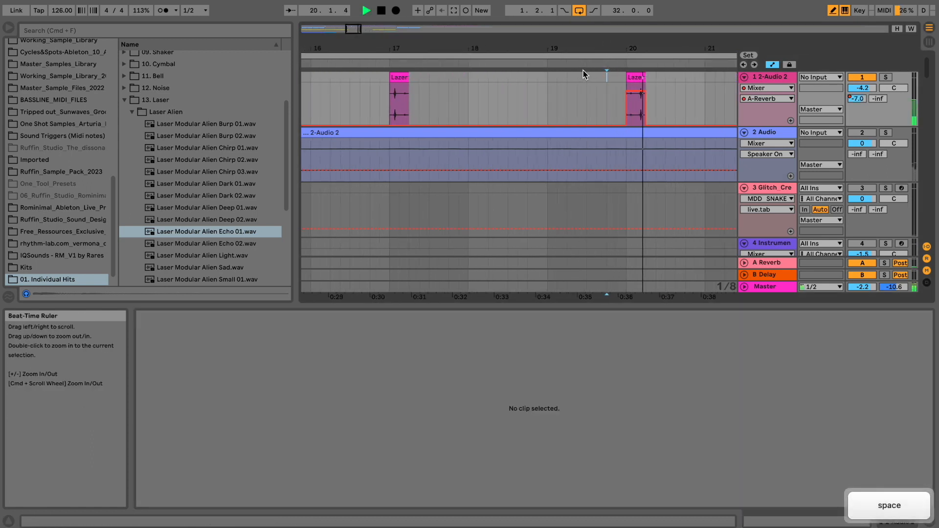
Step: Draw a stepped A-Reverb send tail after the 20.1.1 clip, falling to -30.0 dB midway through bar 21, and play it
left_click(563, 63)
left_click_drag(558, 42, 401, 43)
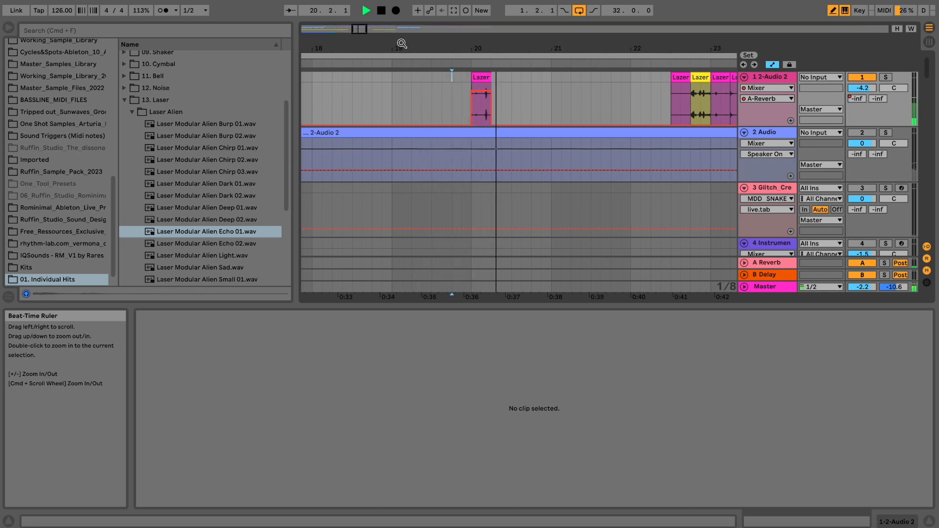
mouse_move(495, 120)
left_mouse_down()
mouse_move(508, 94)
mouse_move(584, 99)
mouse_move(595, 112)
left_mouse_up()
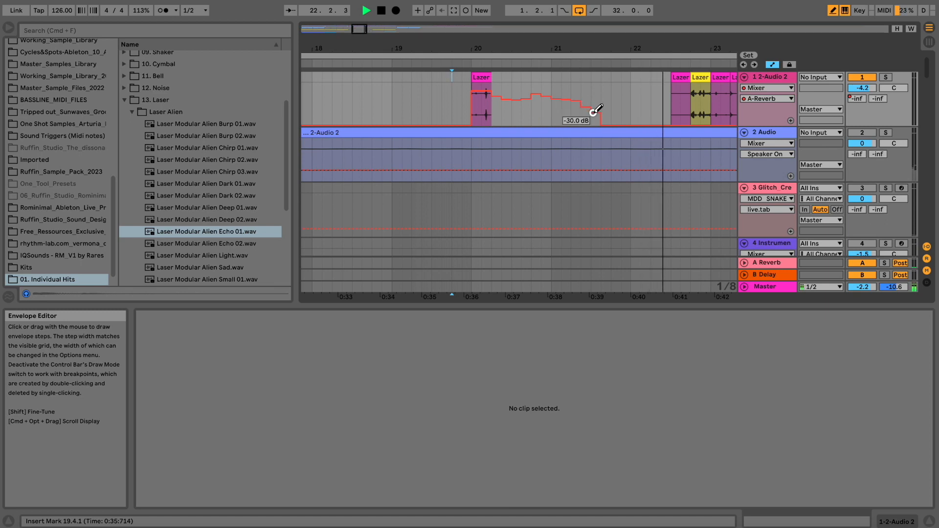
key("space")
key("space")
key("super+b")
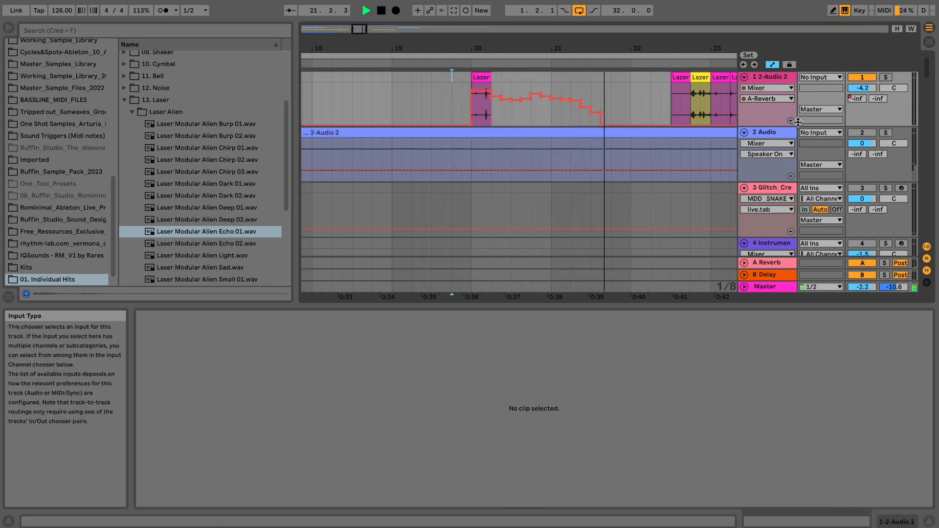
Step: Move the A-Reverb automation into its own lane and reshape the tail into a slope falling to -50.0 dB midway through bar 21
left_click_drag(798, 122, 794, 166)
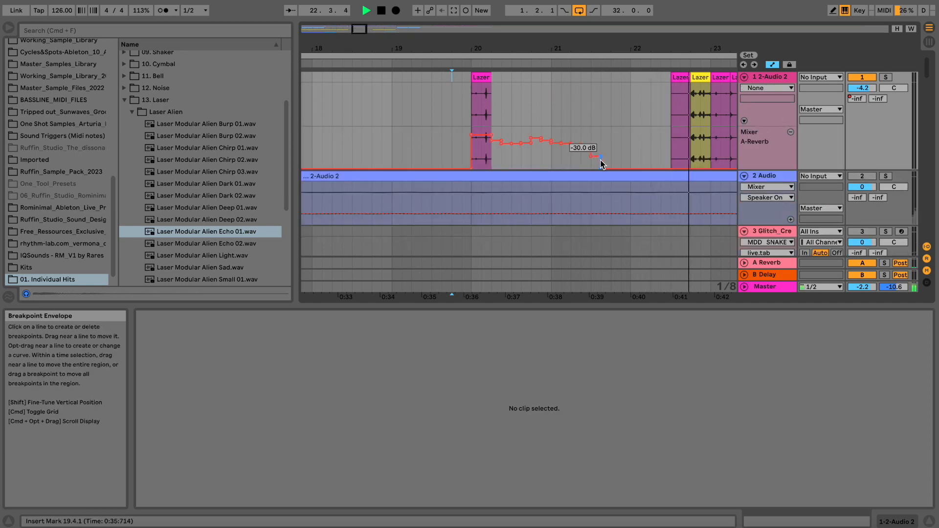
mouse_move(601, 163)
left_mouse_down()
mouse_move(477, 151)
mouse_move(592, 154)
left_mouse_up()
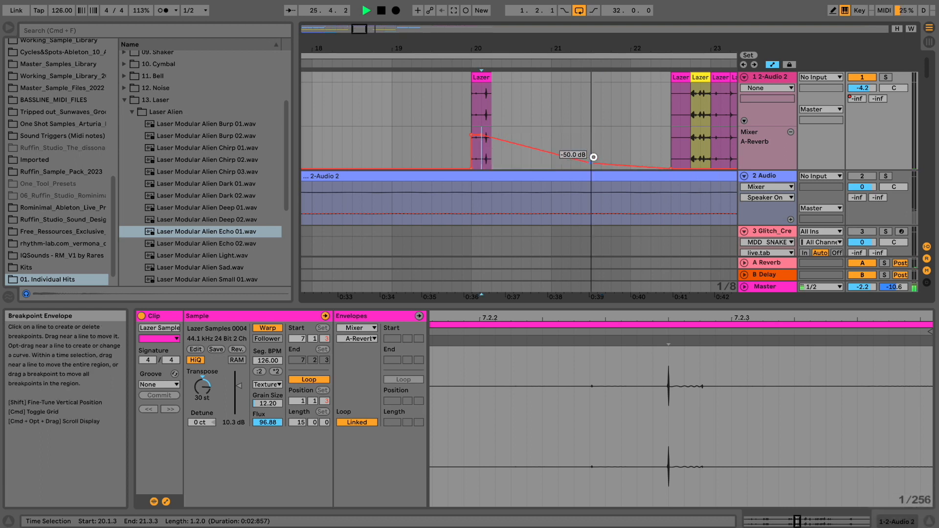
key("space")
left_click(423, 64)
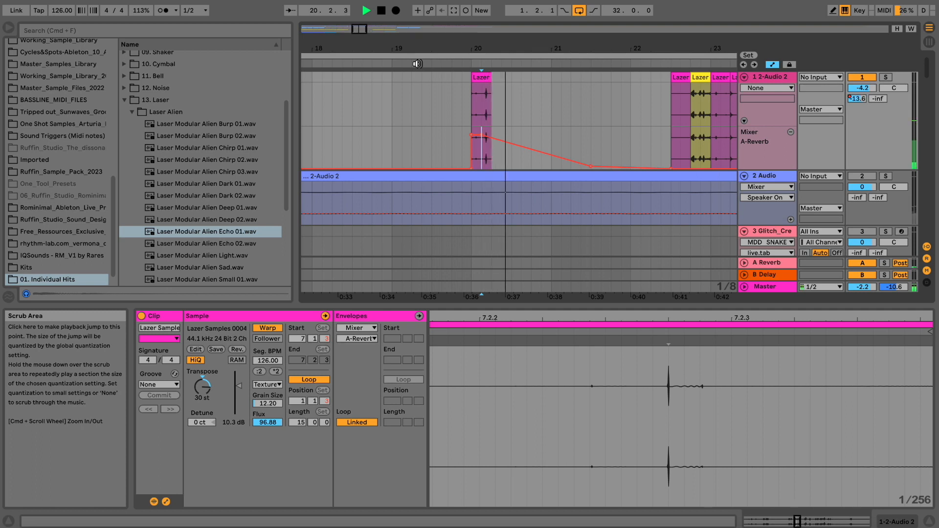
Step: Raise the A-Reverb send over the 20.1.1 clip and add a breakpoint late in bar 20, auditioning it soloed and in the mix
key("space")
left_click(886, 77)
key("space")
key("space")
left_click(443, 67)
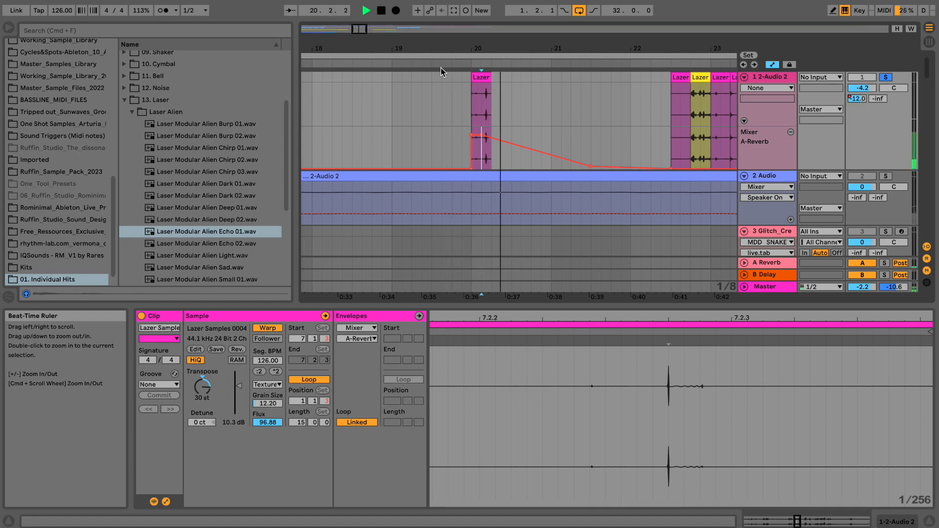
key("space")
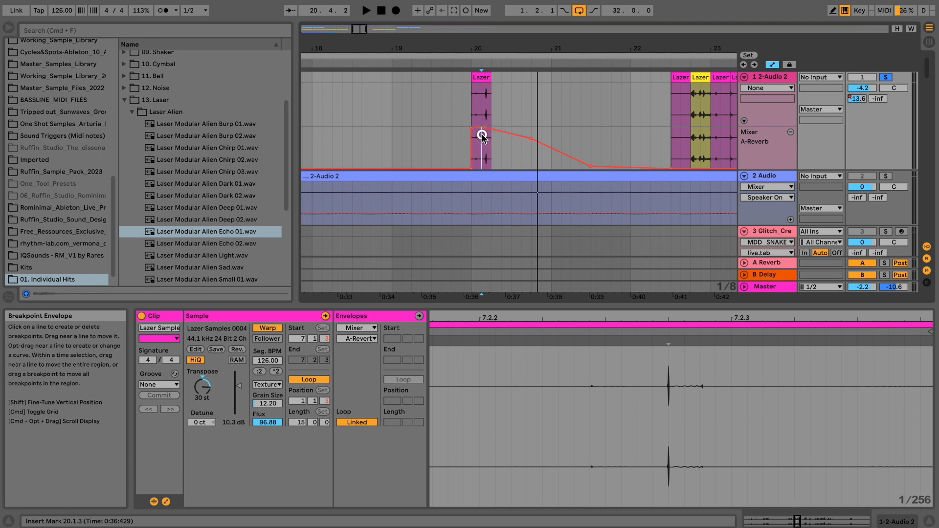
key("space")
left_click(380, 63)
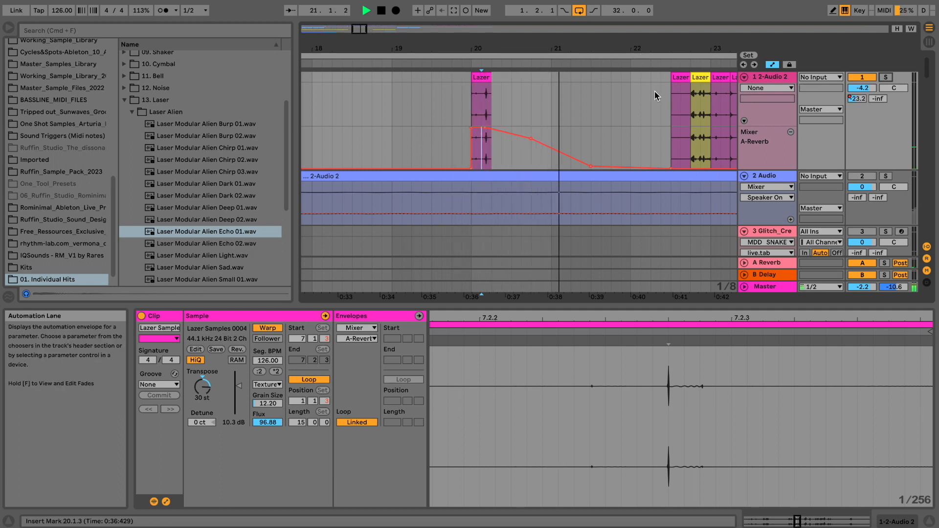
Step: Play through the laser glitches and review the full arrangement, then stop playback
left_click_drag(575, 47, 541, 48)
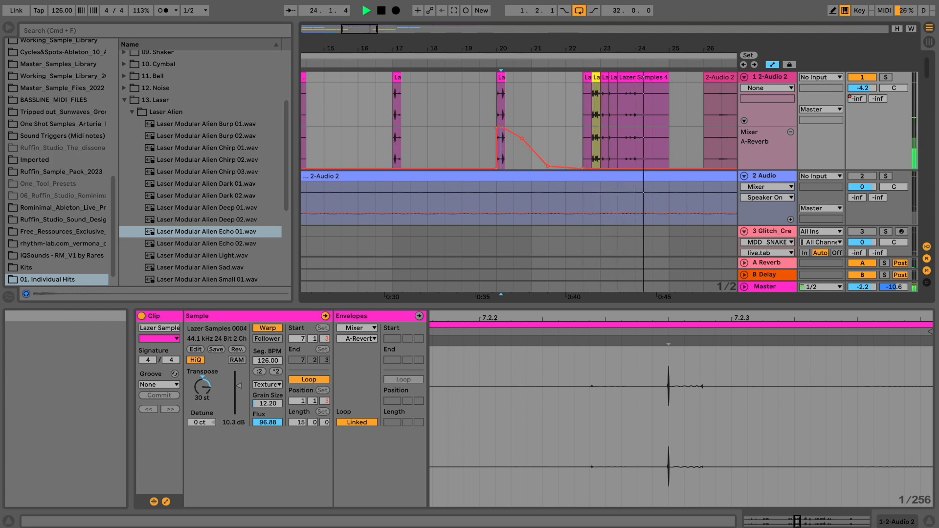
left_click_drag(561, 47, 562, 42)
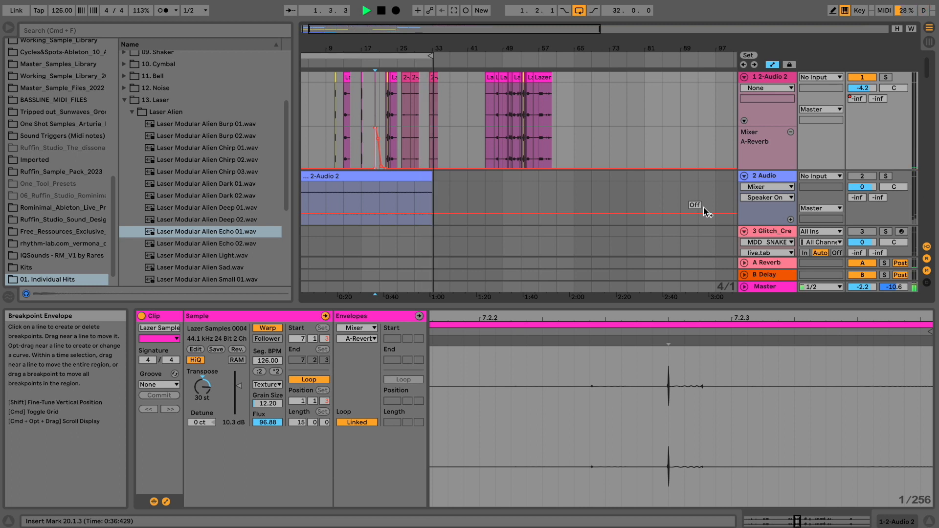
left_click_drag(420, 46, 366, 47)
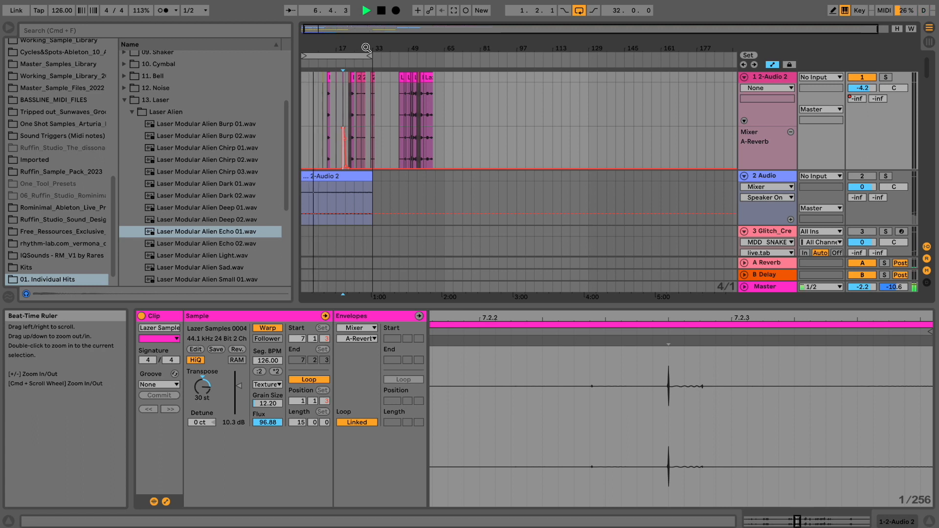
key("space")
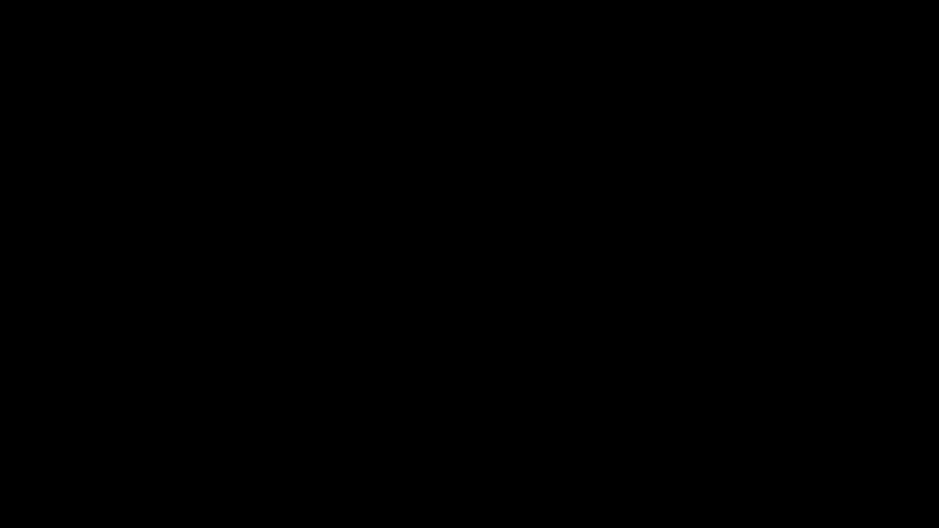